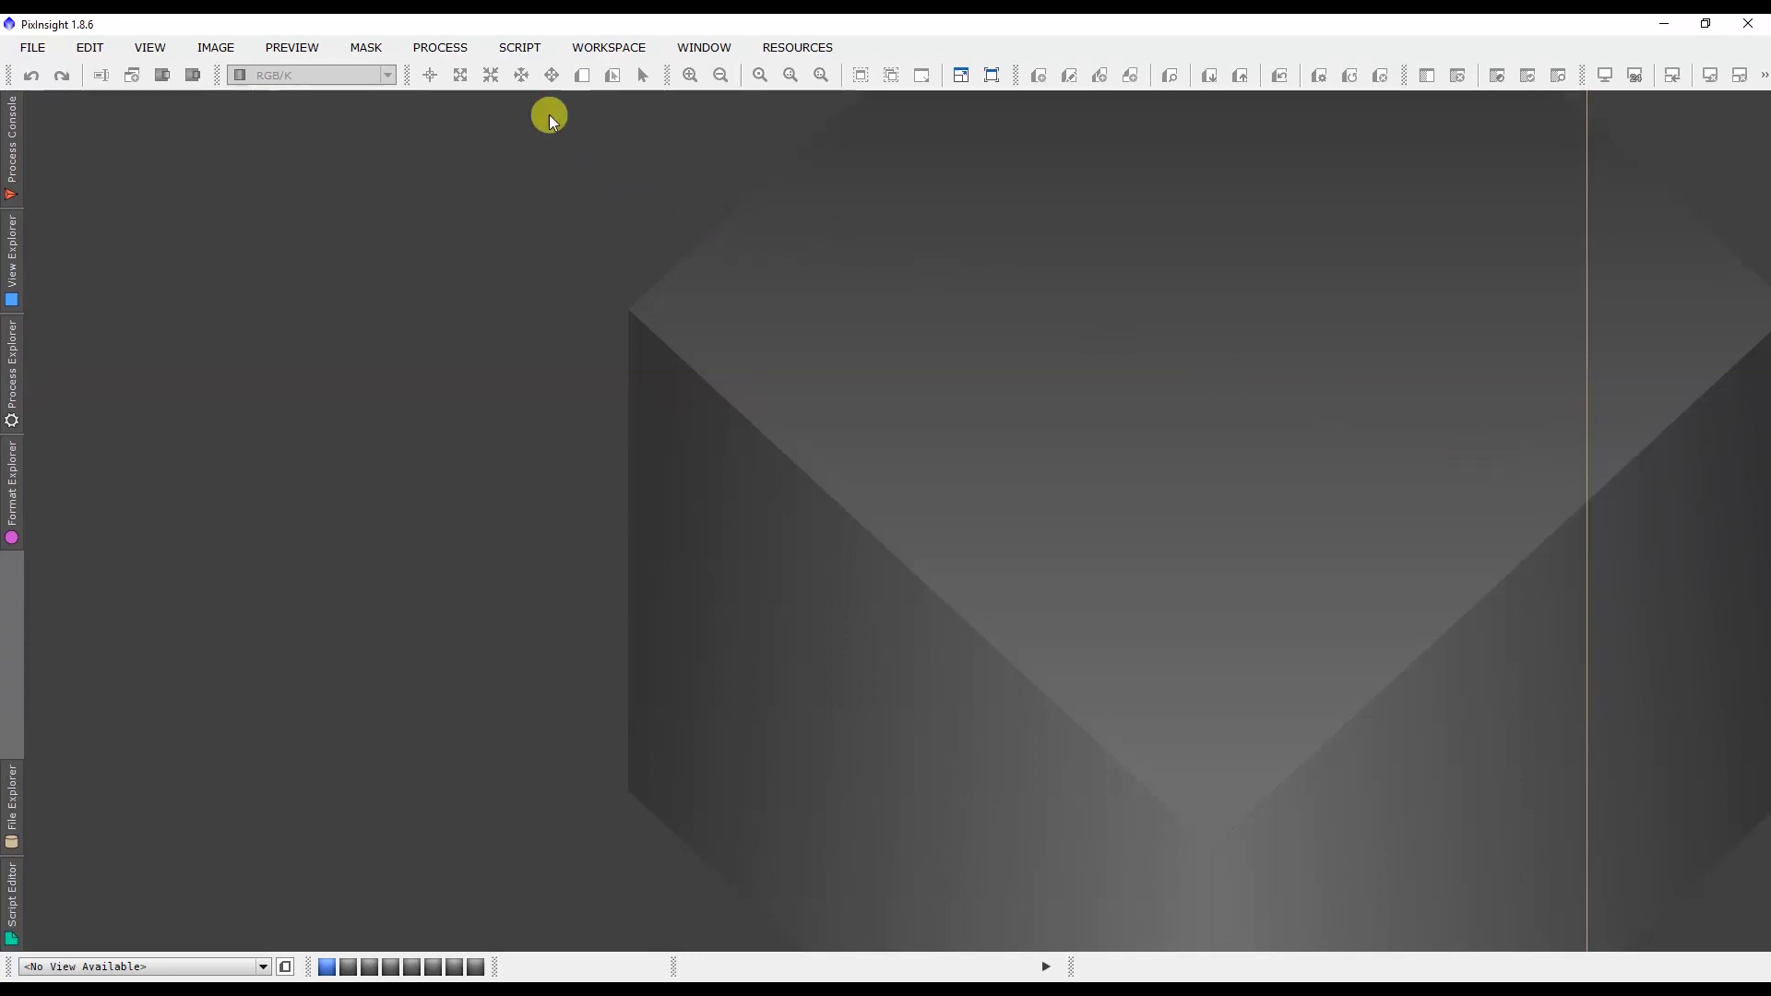
Launch the Blink tool from All Processes and position its window in the workspace.
{"action": "left_click", "coordinate": [456, 48]}
{"action": "mouse_move", "coordinate": [466, 72]}
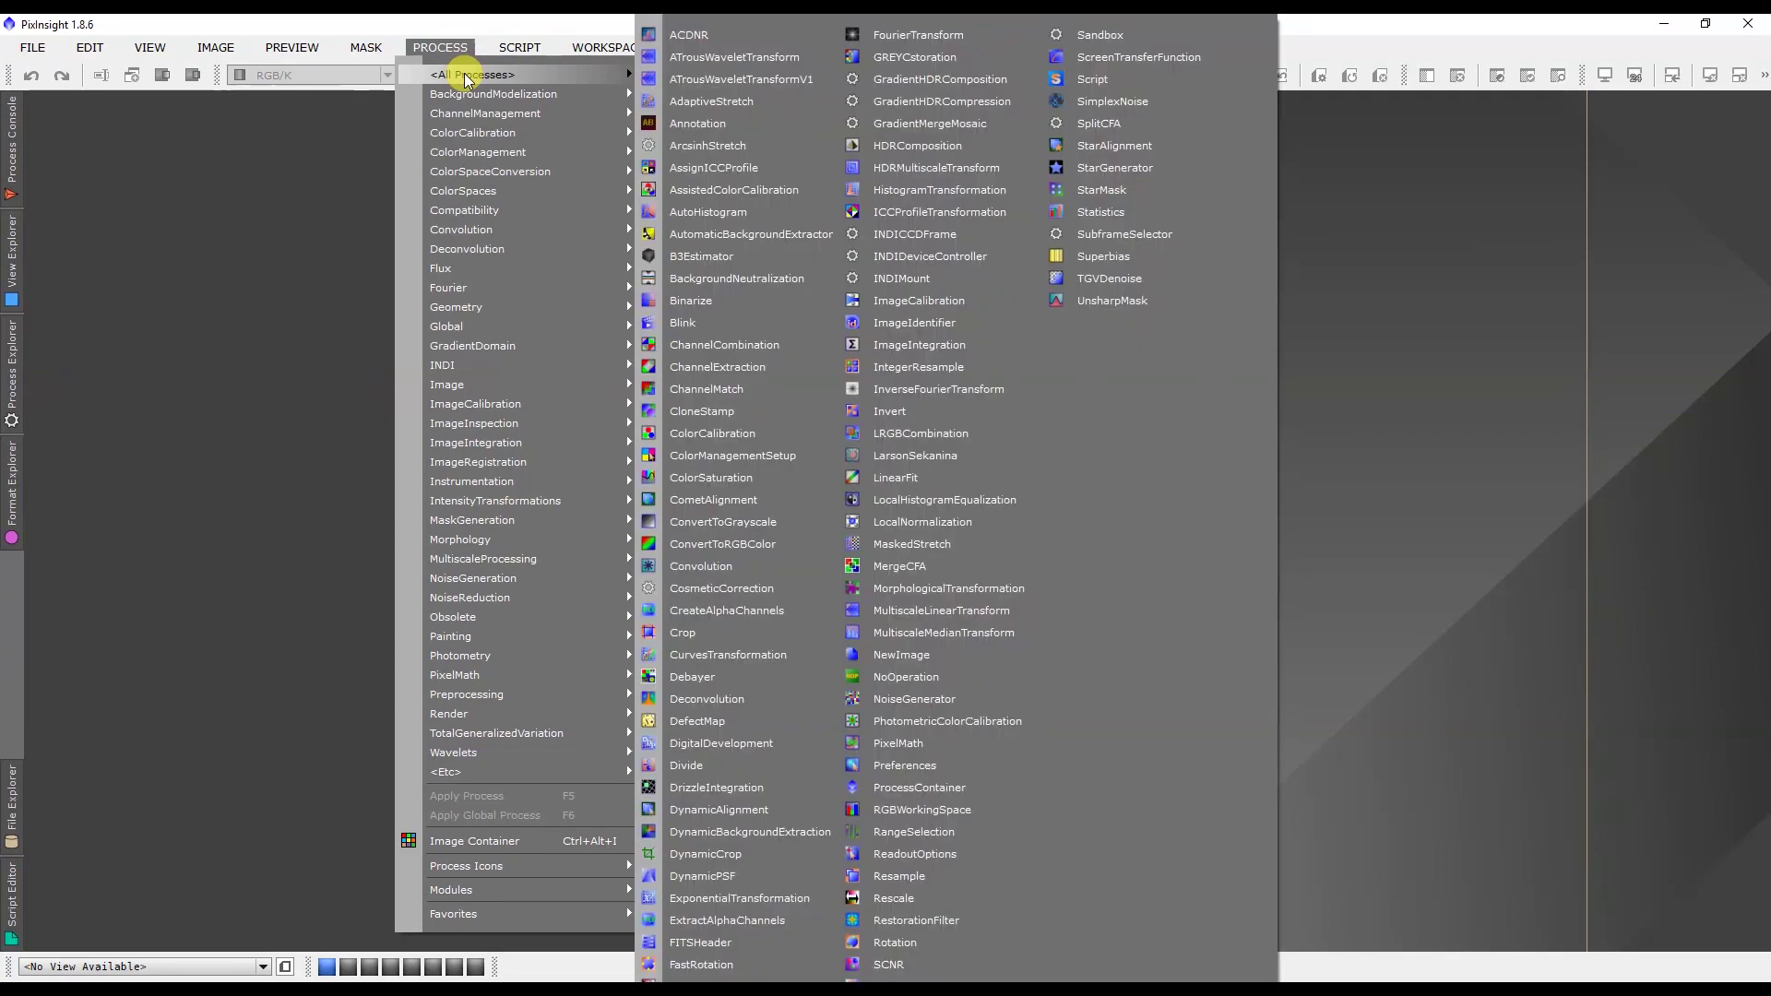
{"action": "left_click", "coordinate": [687, 322]}
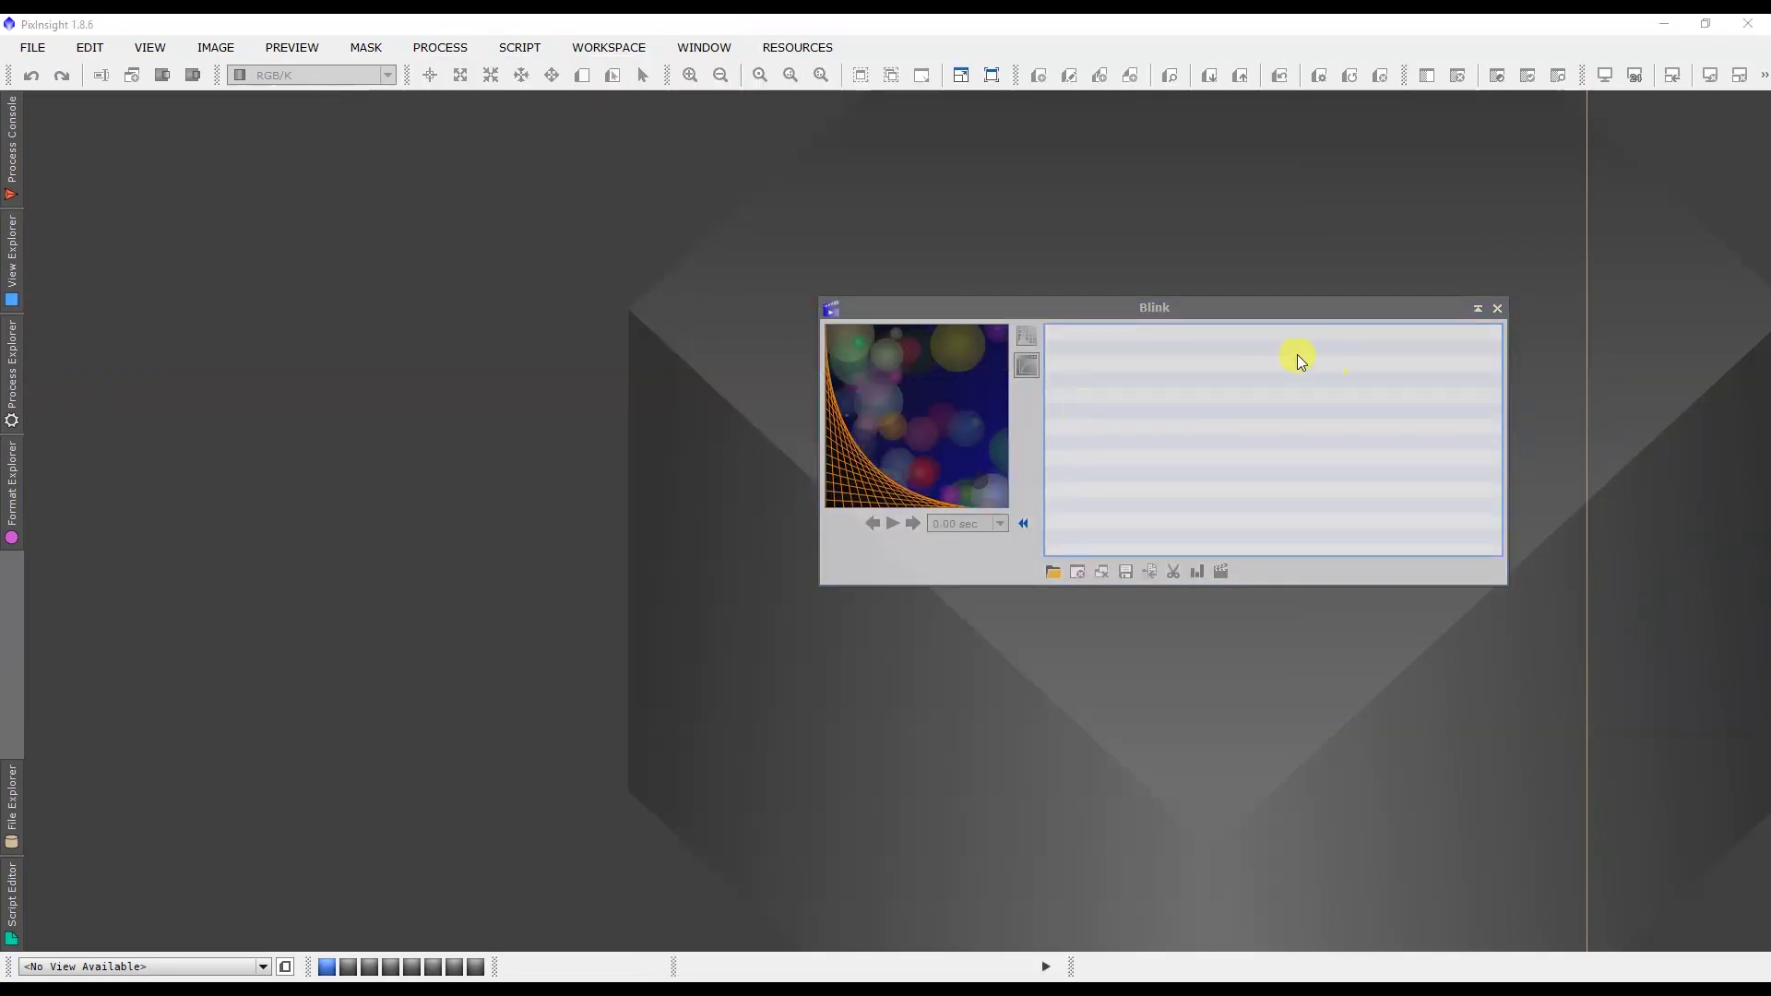
{"action": "left_click_drag", "start_coordinate": [1231, 307], "coordinate": [1166, 318]}
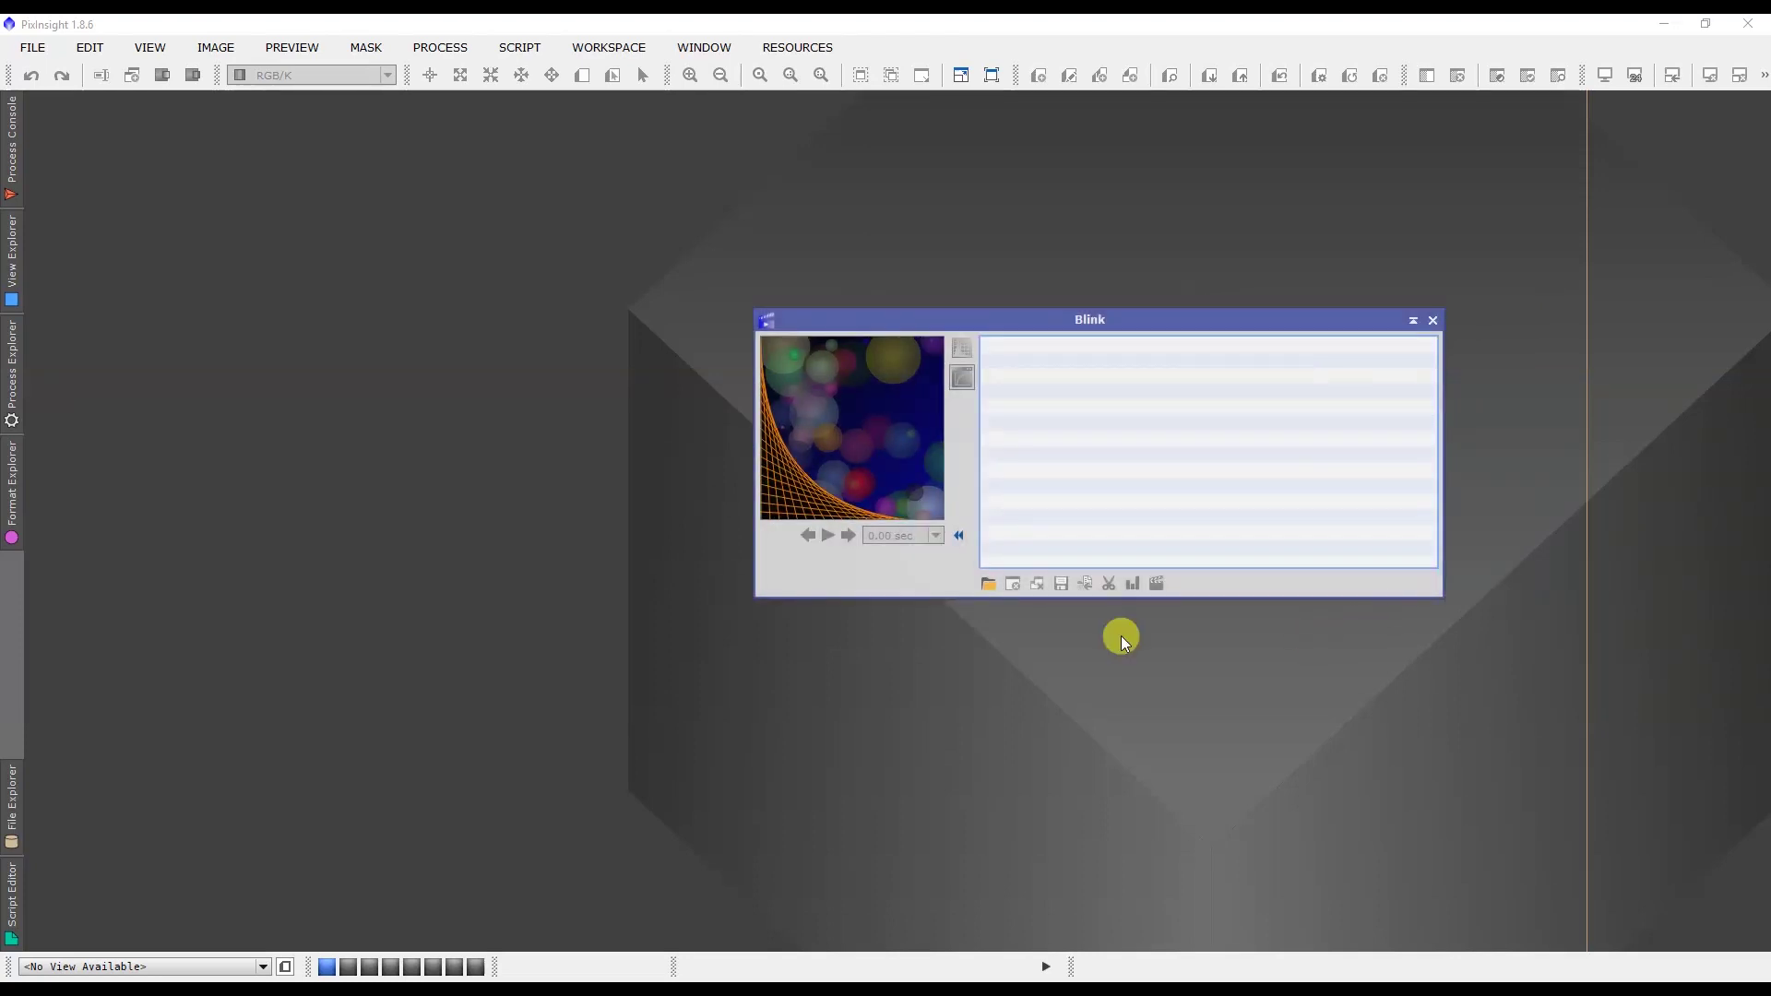
Load all five 600-second FIT light frames from the night4 folder into Blink.
{"action": "left_click", "coordinate": [988, 585]}
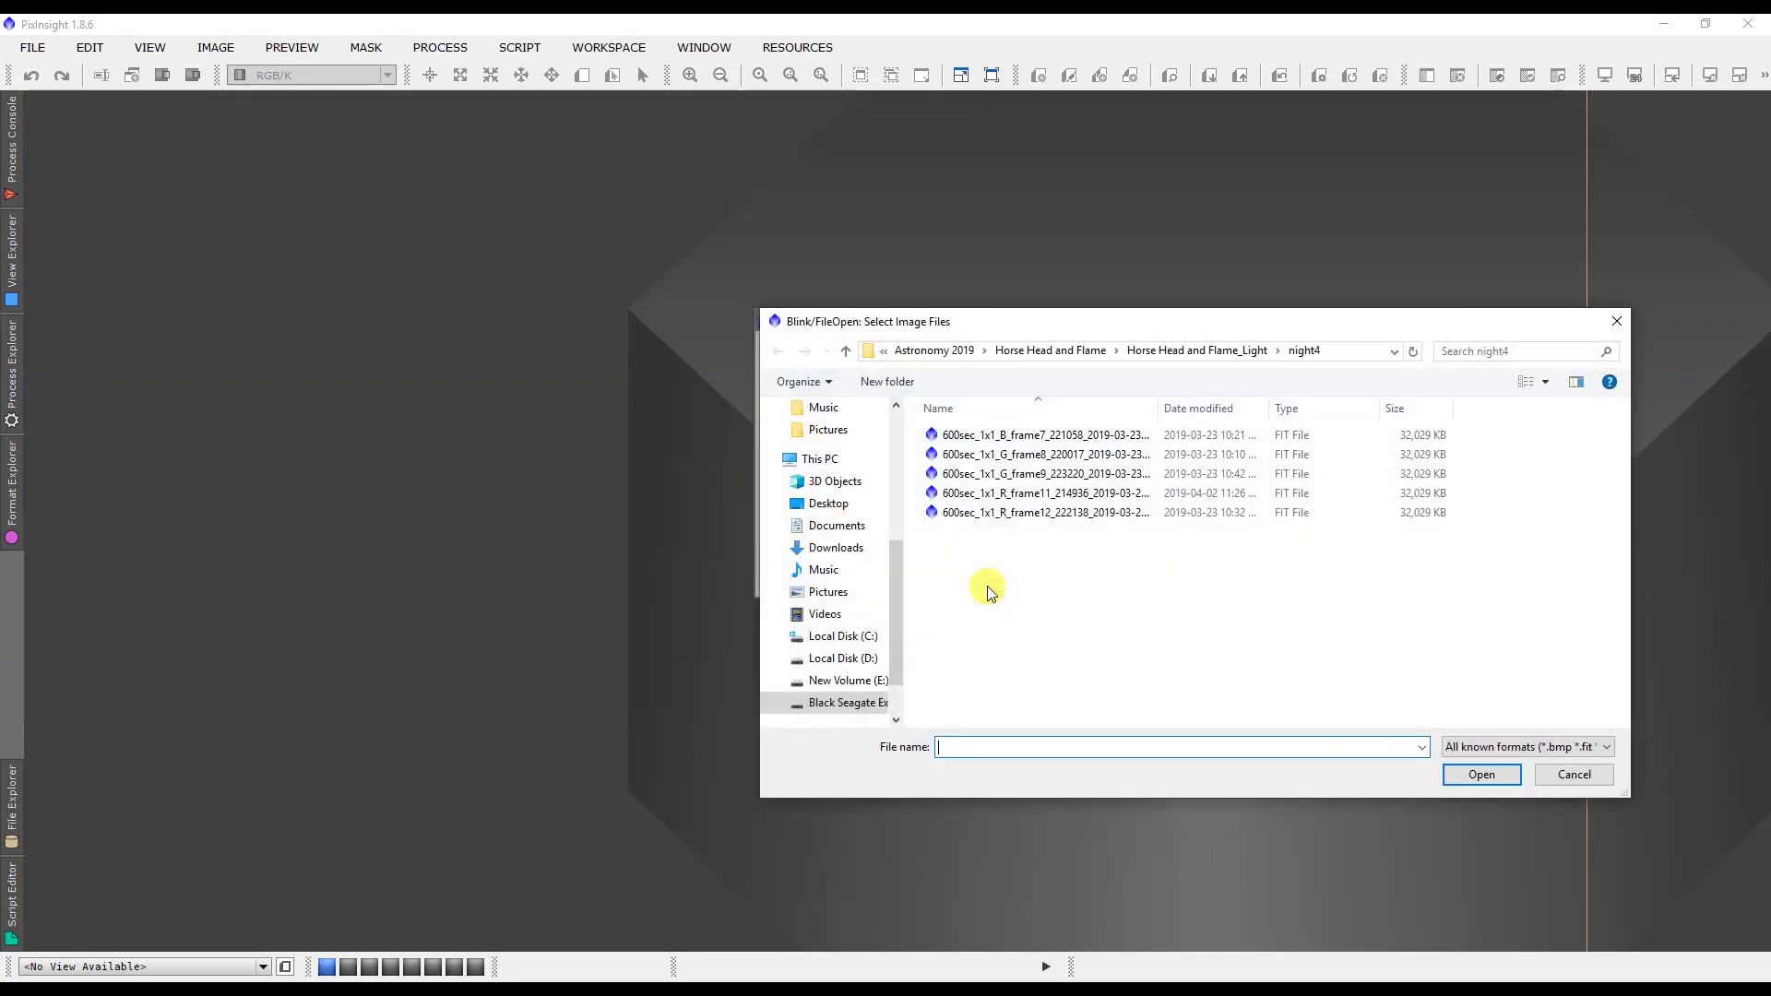
{"action": "left_click_drag", "start_coordinate": [1209, 585], "coordinate": [958, 415]}
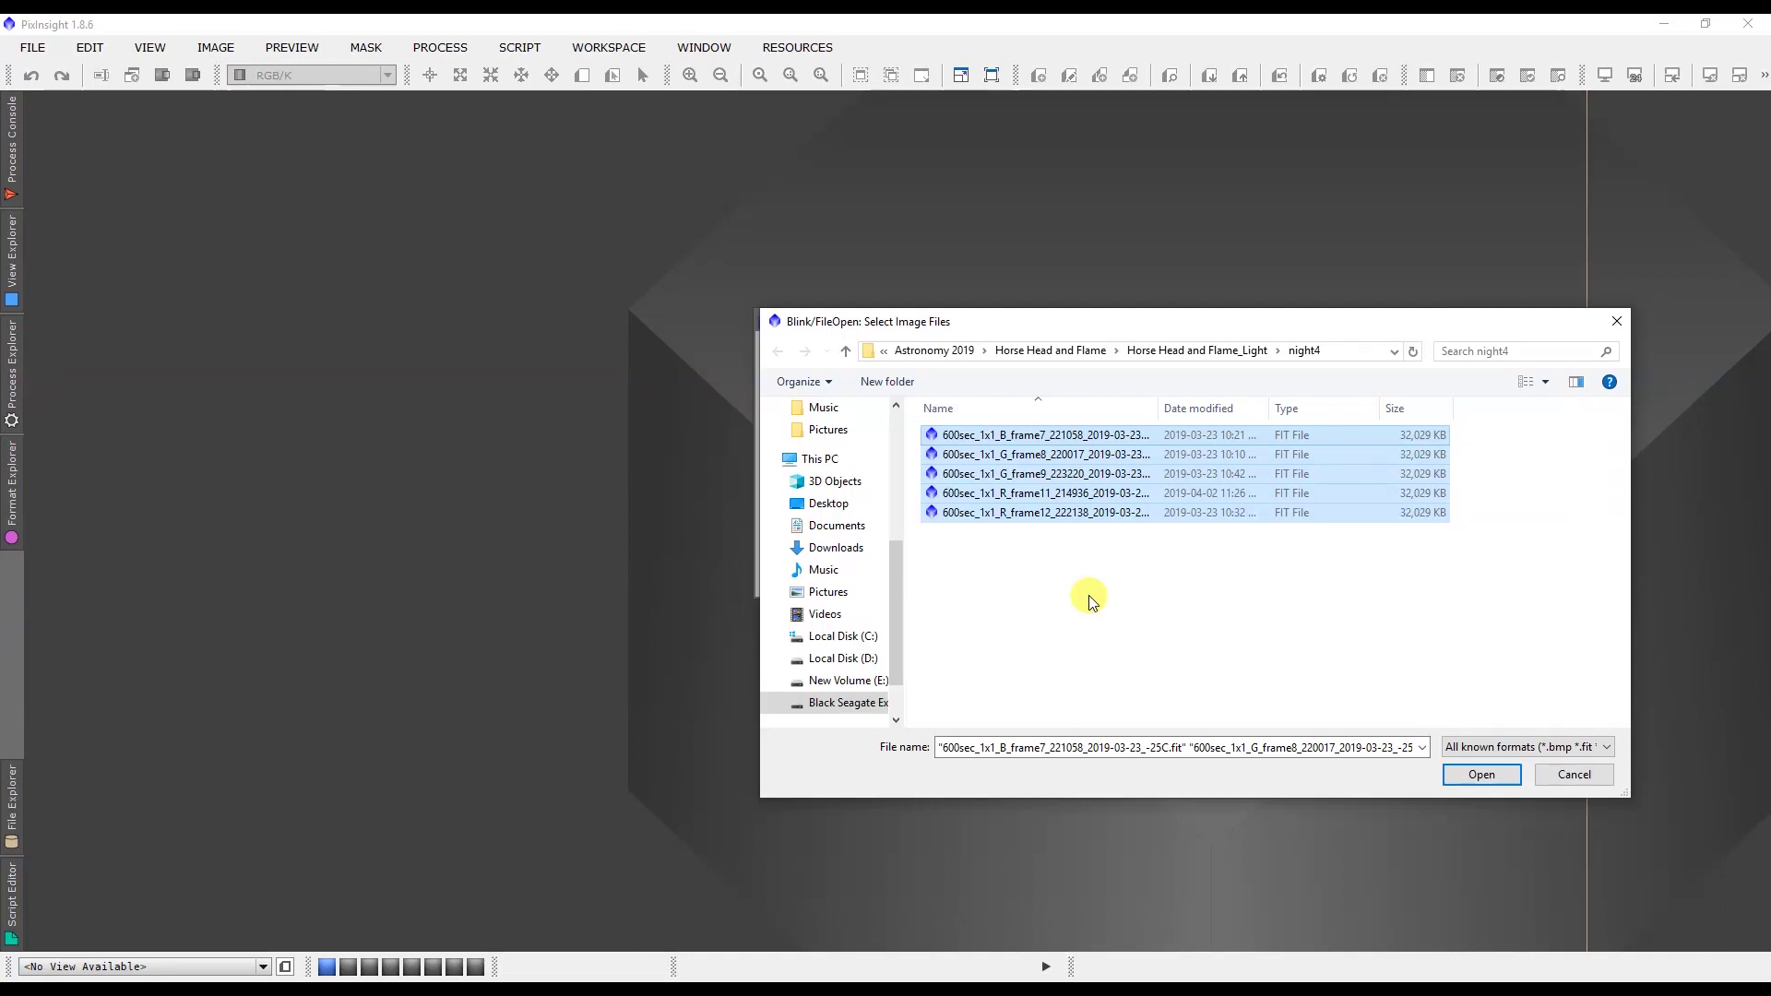
{"action": "left_click", "coordinate": [1480, 776]}
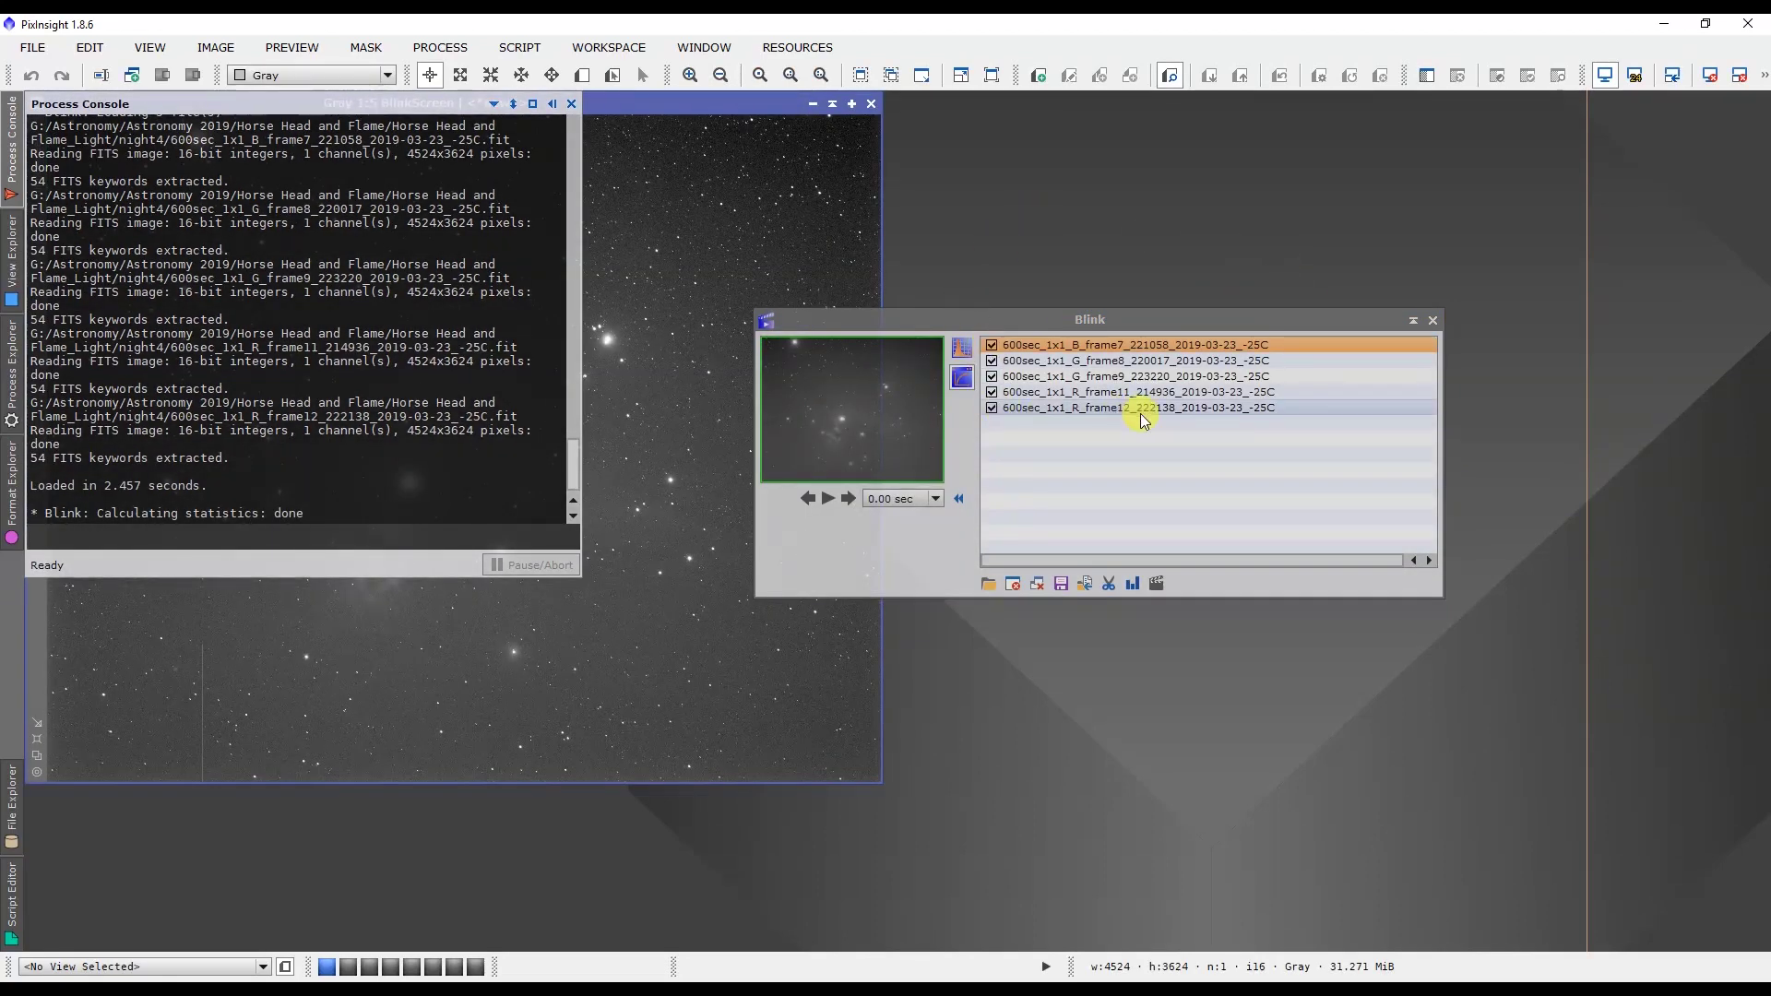
Bring the BlinkScreen window into view and flick between green frames 8–9 and the red frames.
{"action": "left_click", "coordinate": [661, 107]}
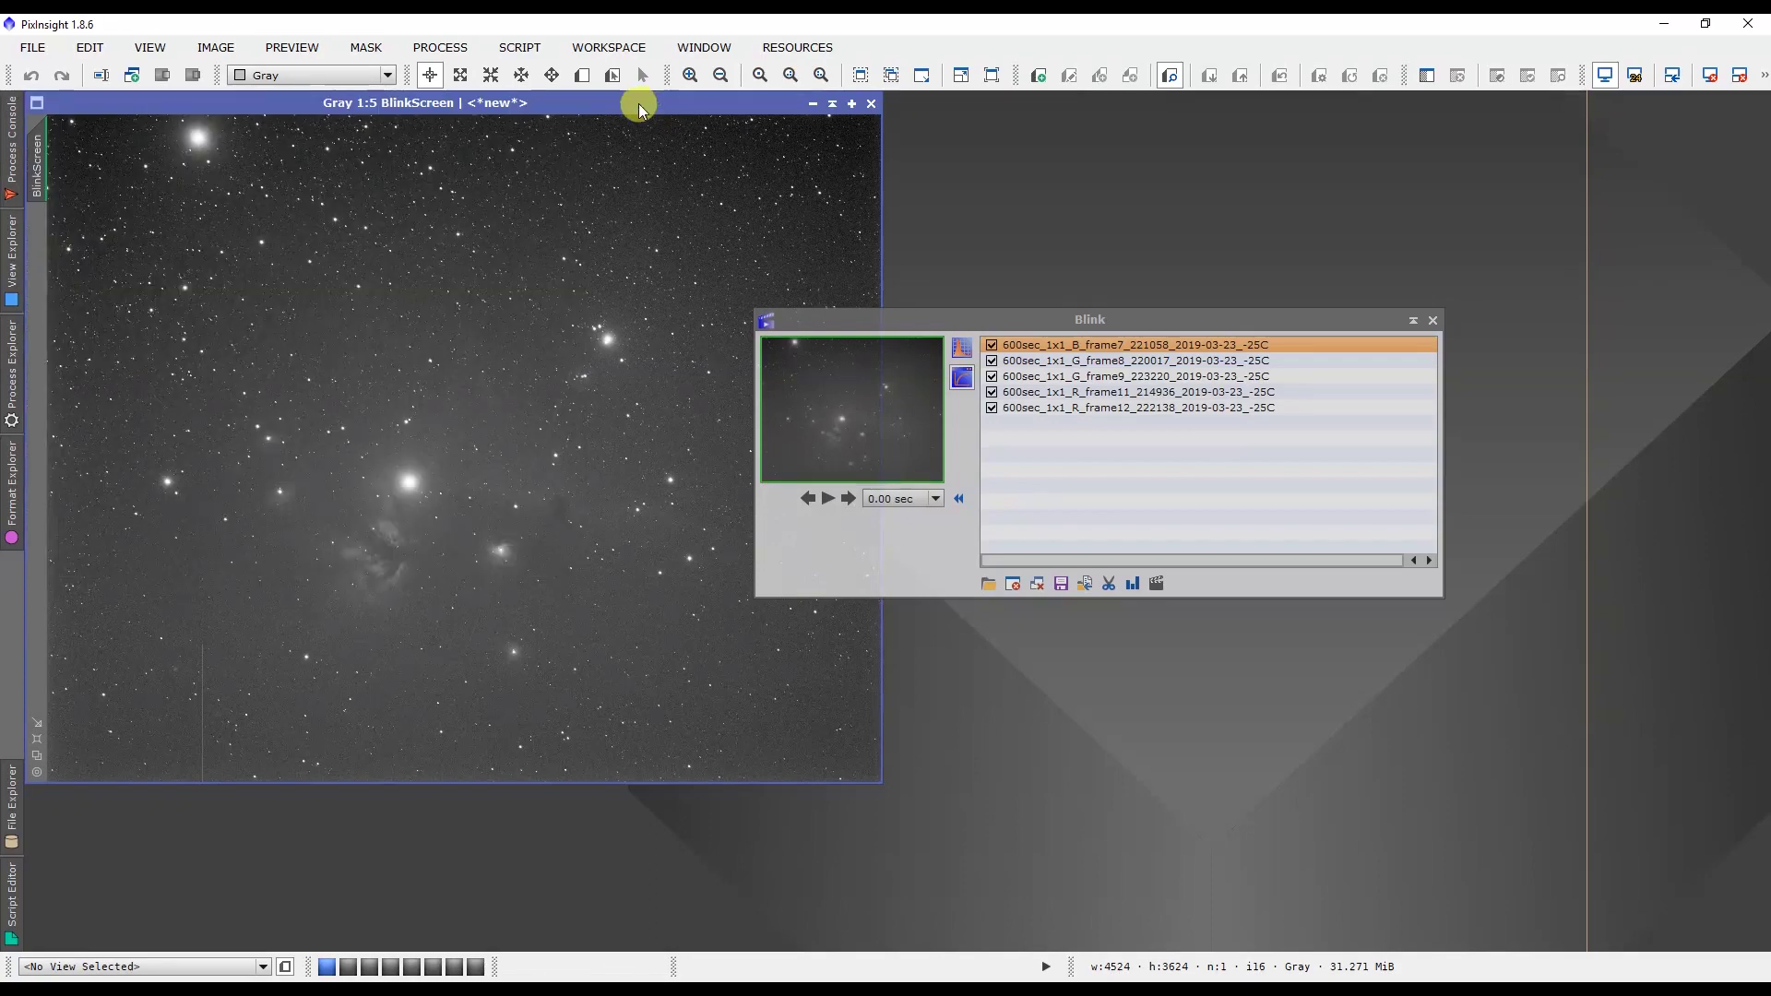
{"action": "left_click_drag", "start_coordinate": [638, 104], "coordinate": [811, 190]}
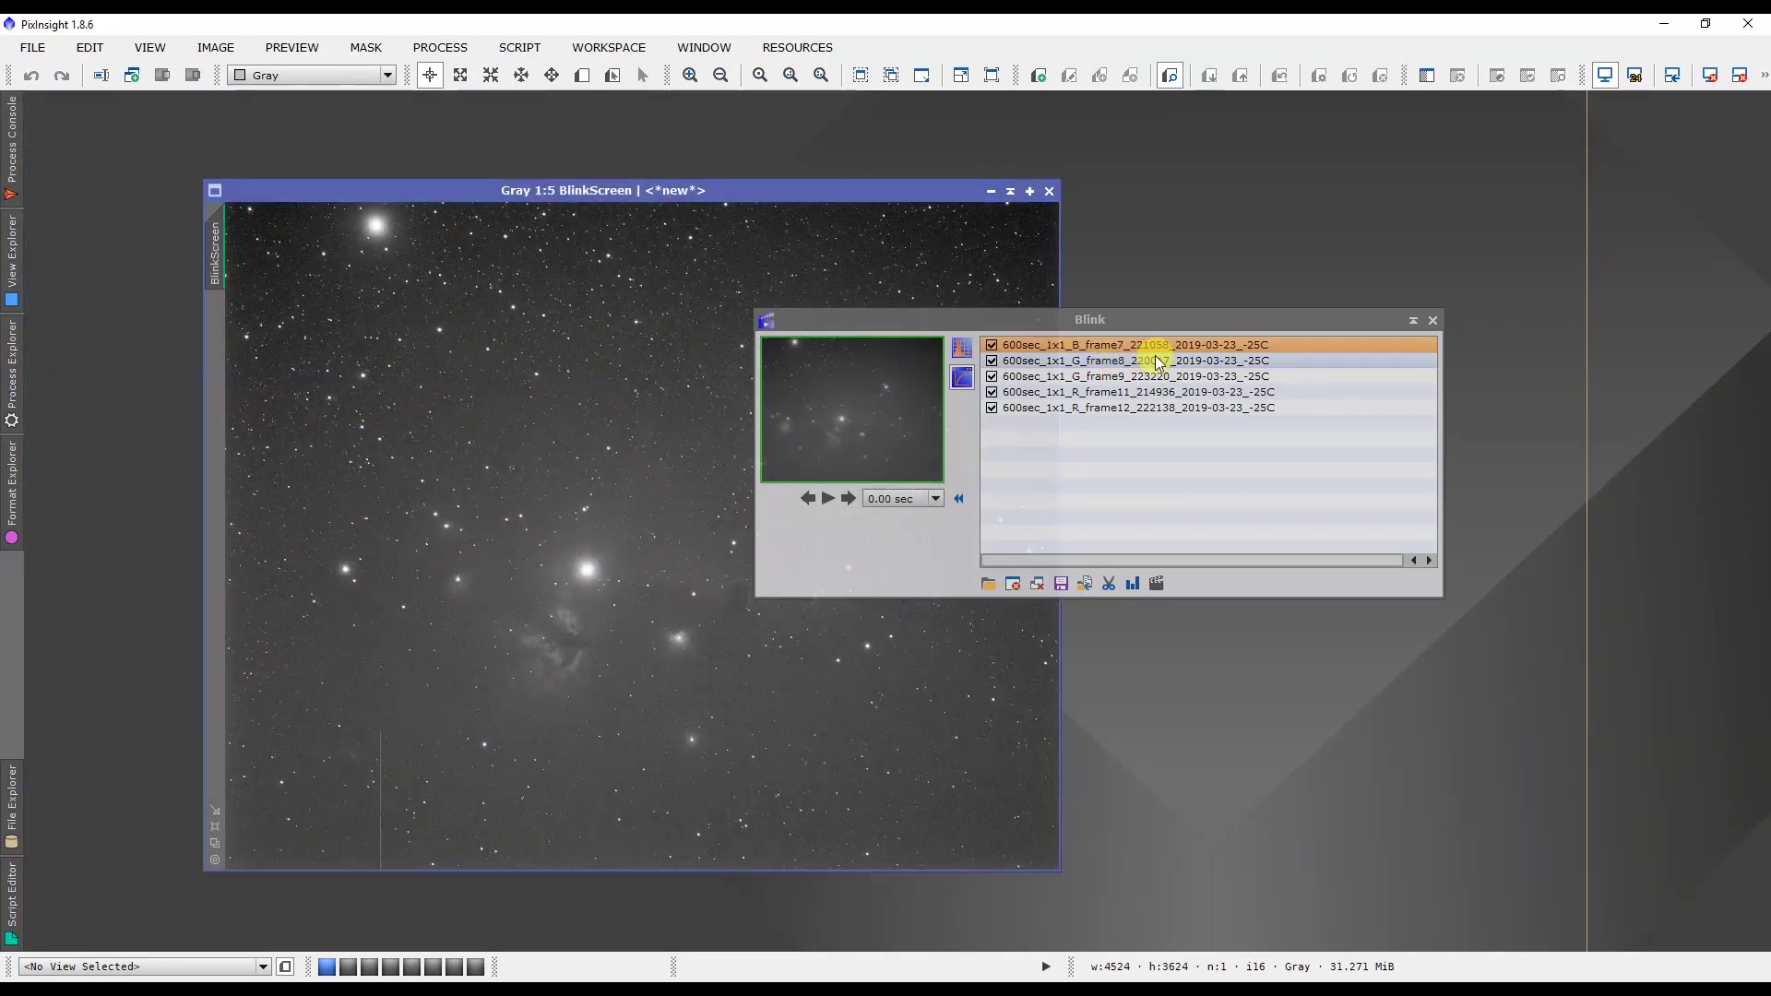
{"action": "mouse_move", "coordinate": [1133, 350]}
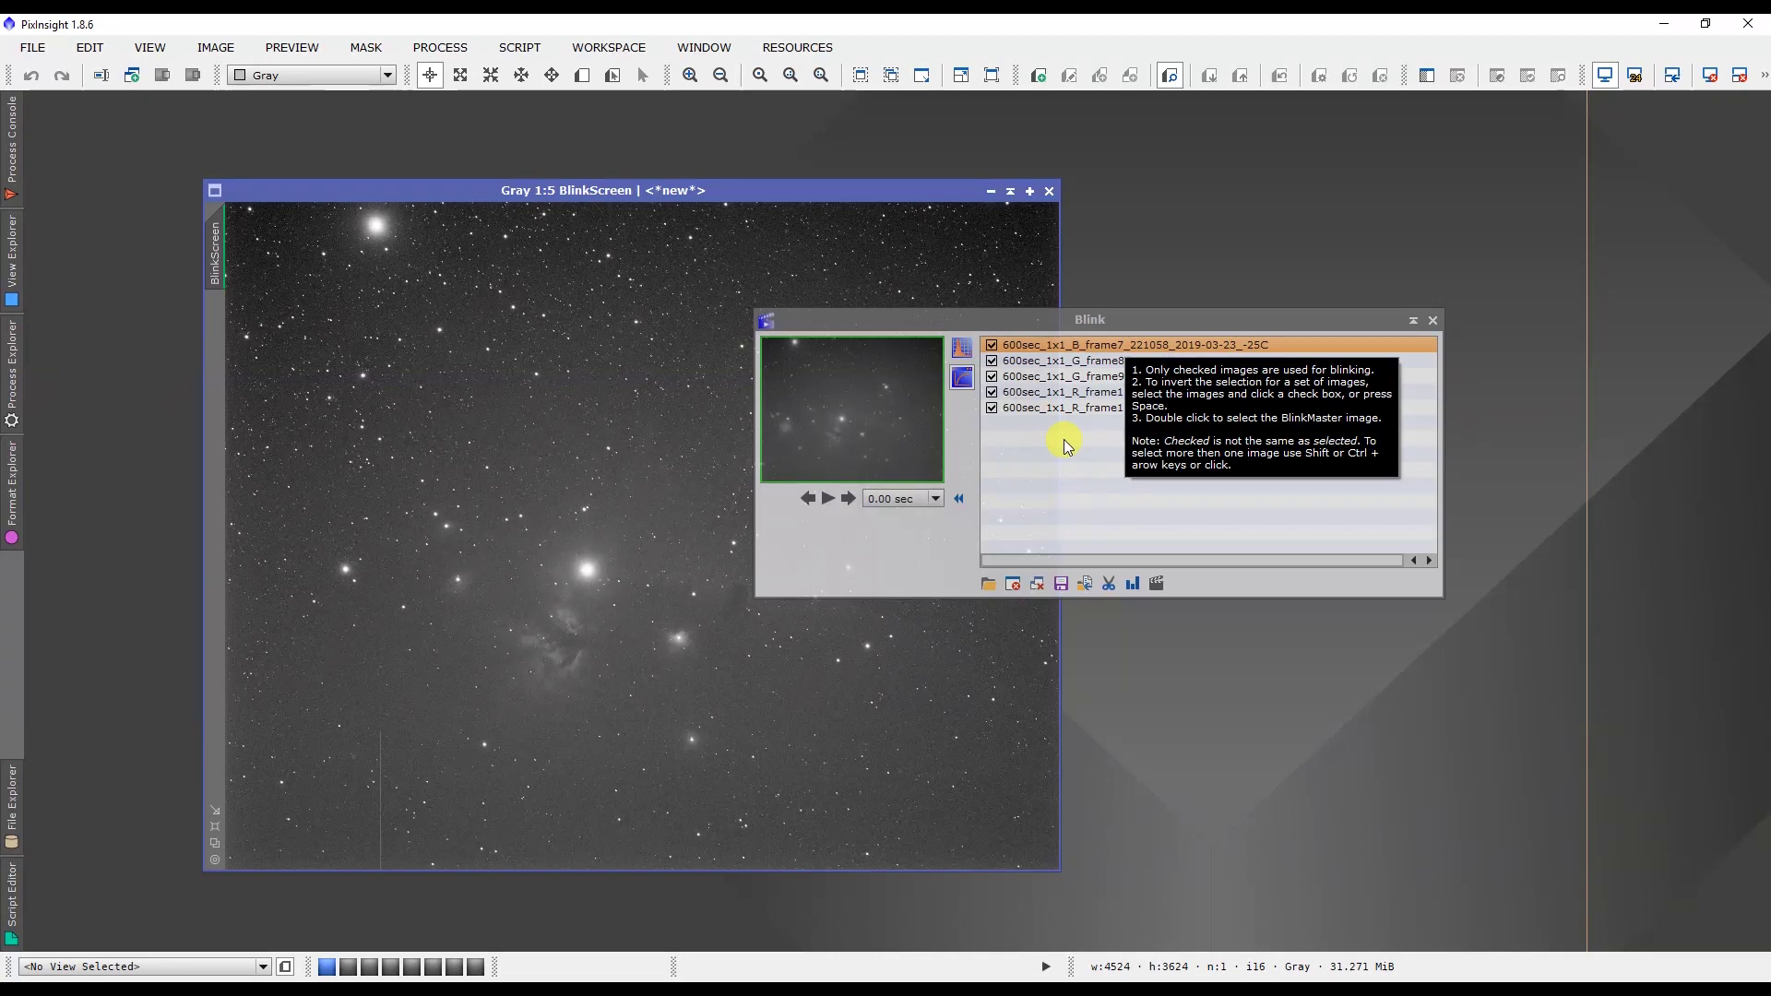
{"action": "left_click", "coordinate": [1047, 363]}
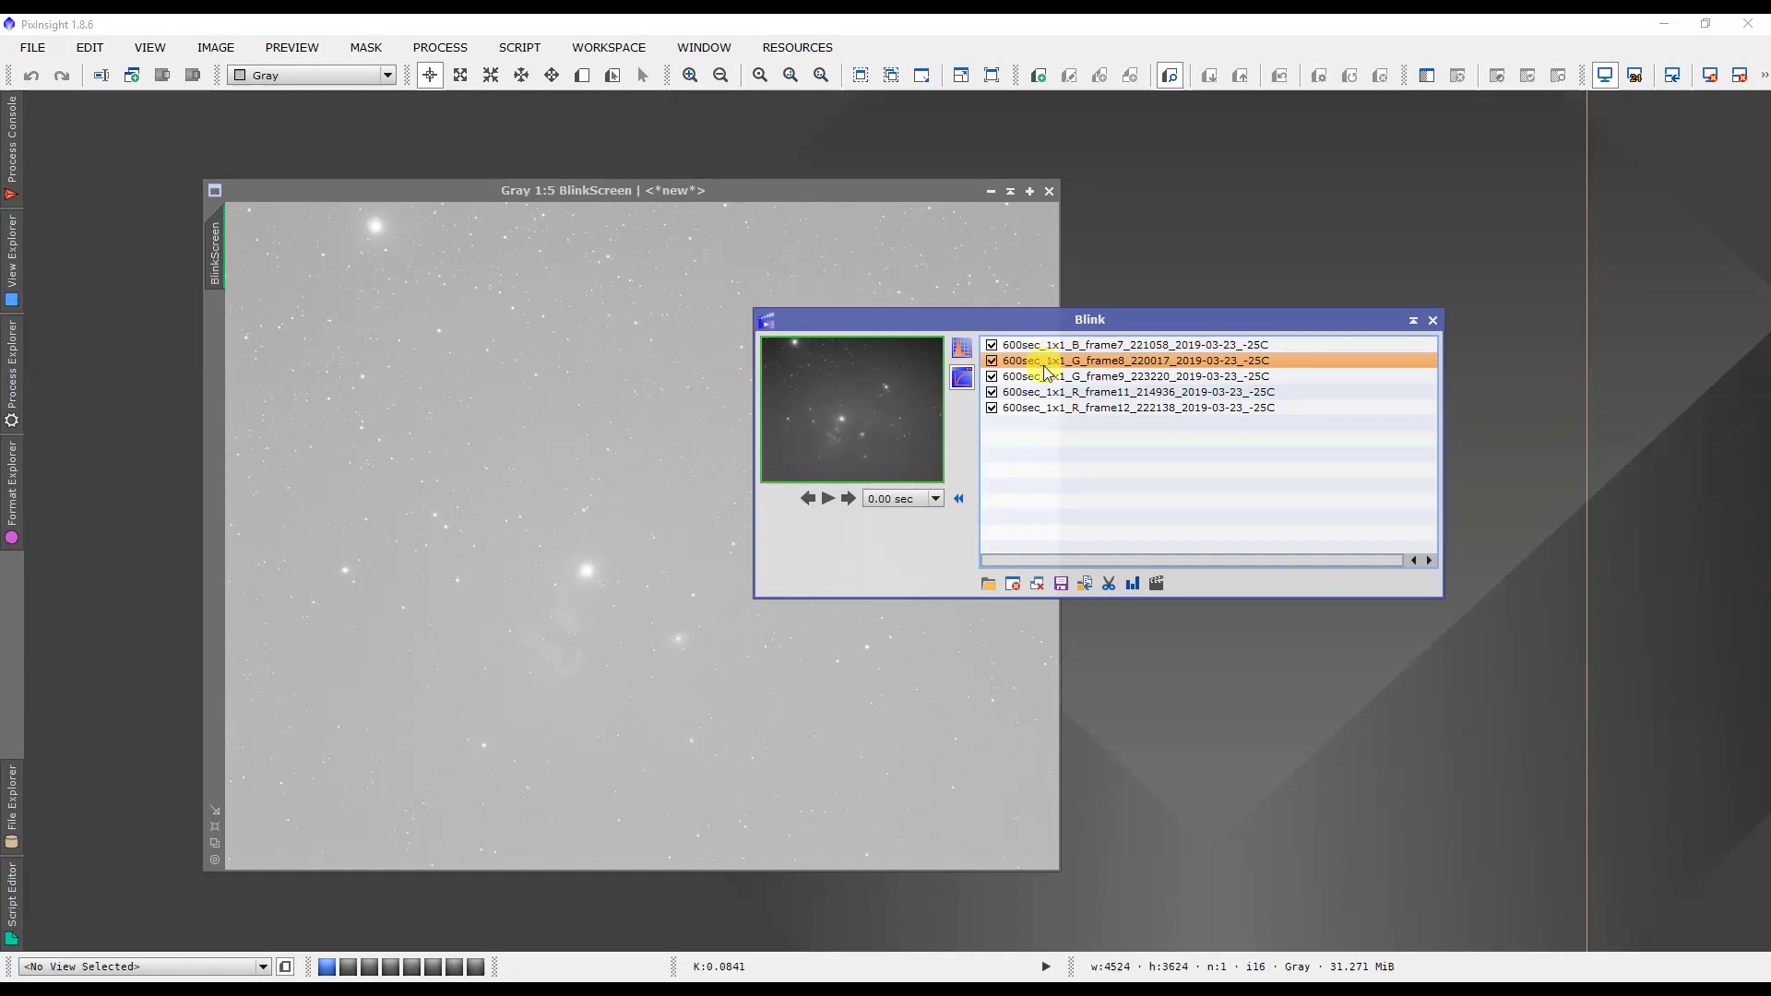
{"action": "left_click", "coordinate": [1049, 376]}
{"action": "left_click", "coordinate": [1052, 392]}
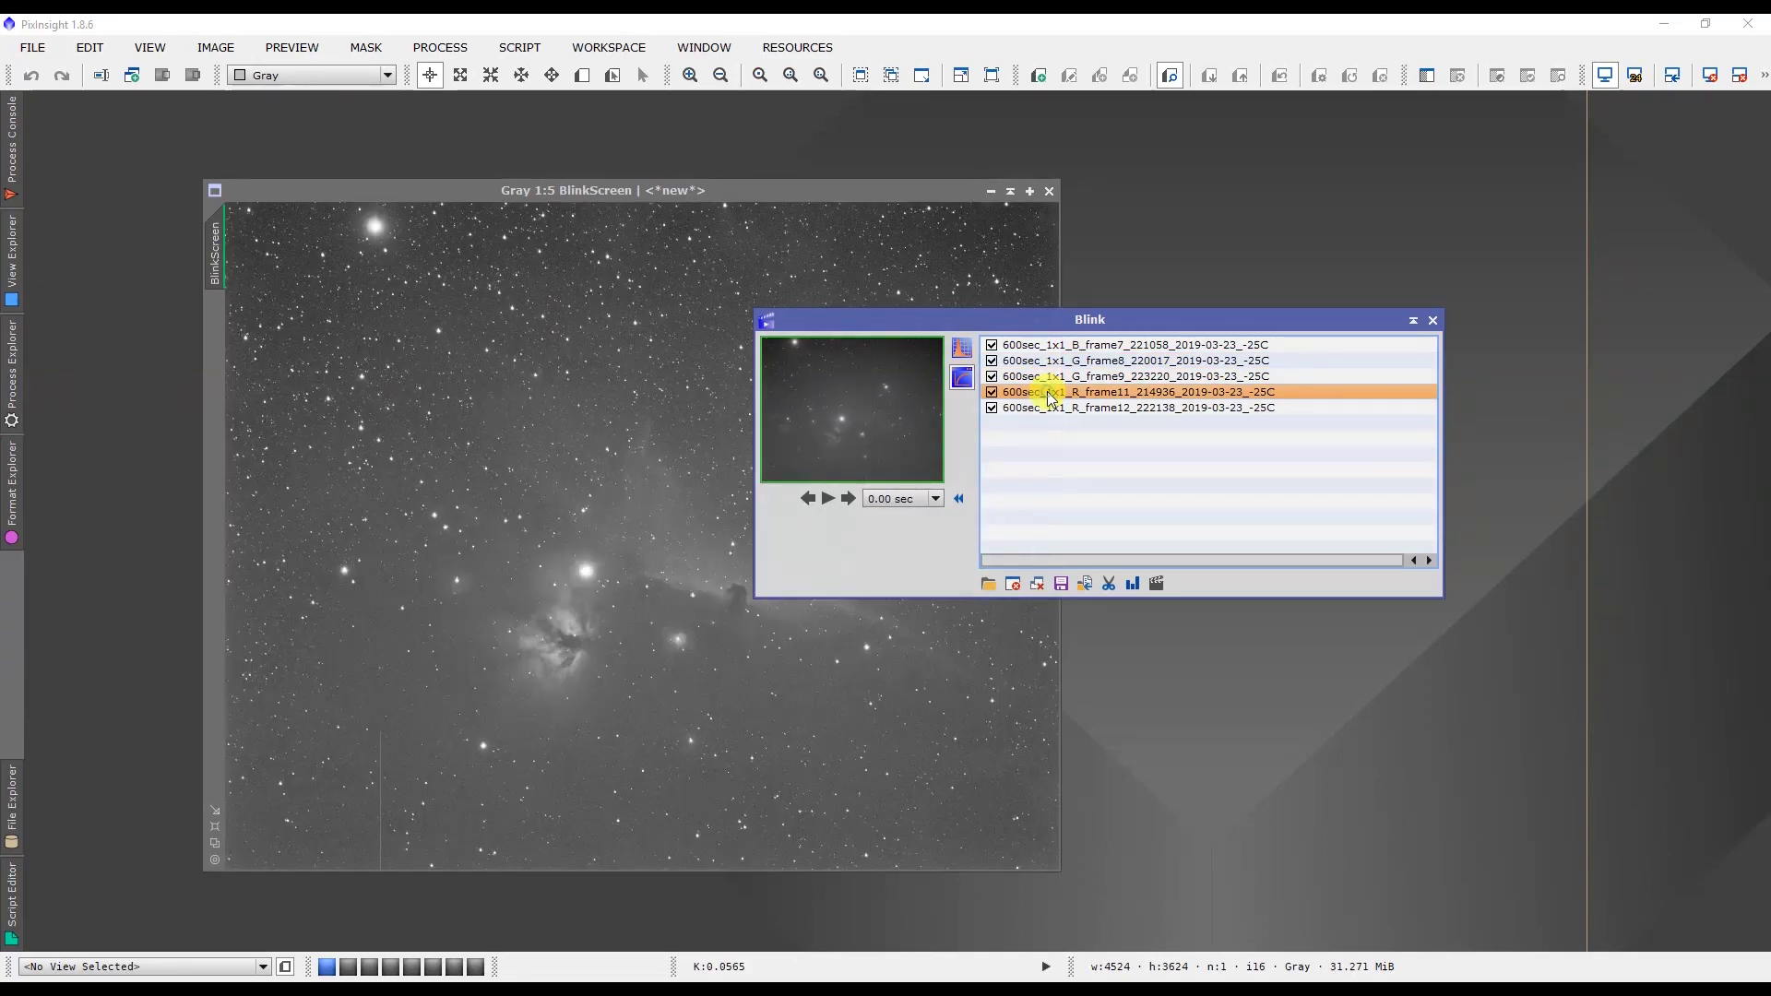
{"action": "left_click", "coordinate": [1053, 408]}
{"action": "left_click", "coordinate": [1052, 392]}
{"action": "left_click", "coordinate": [1053, 377]}
Step through blue frame7, green frames 8–9 and red frames 11–12 to compare star shapes.
{"action": "key", "text": "Up"}
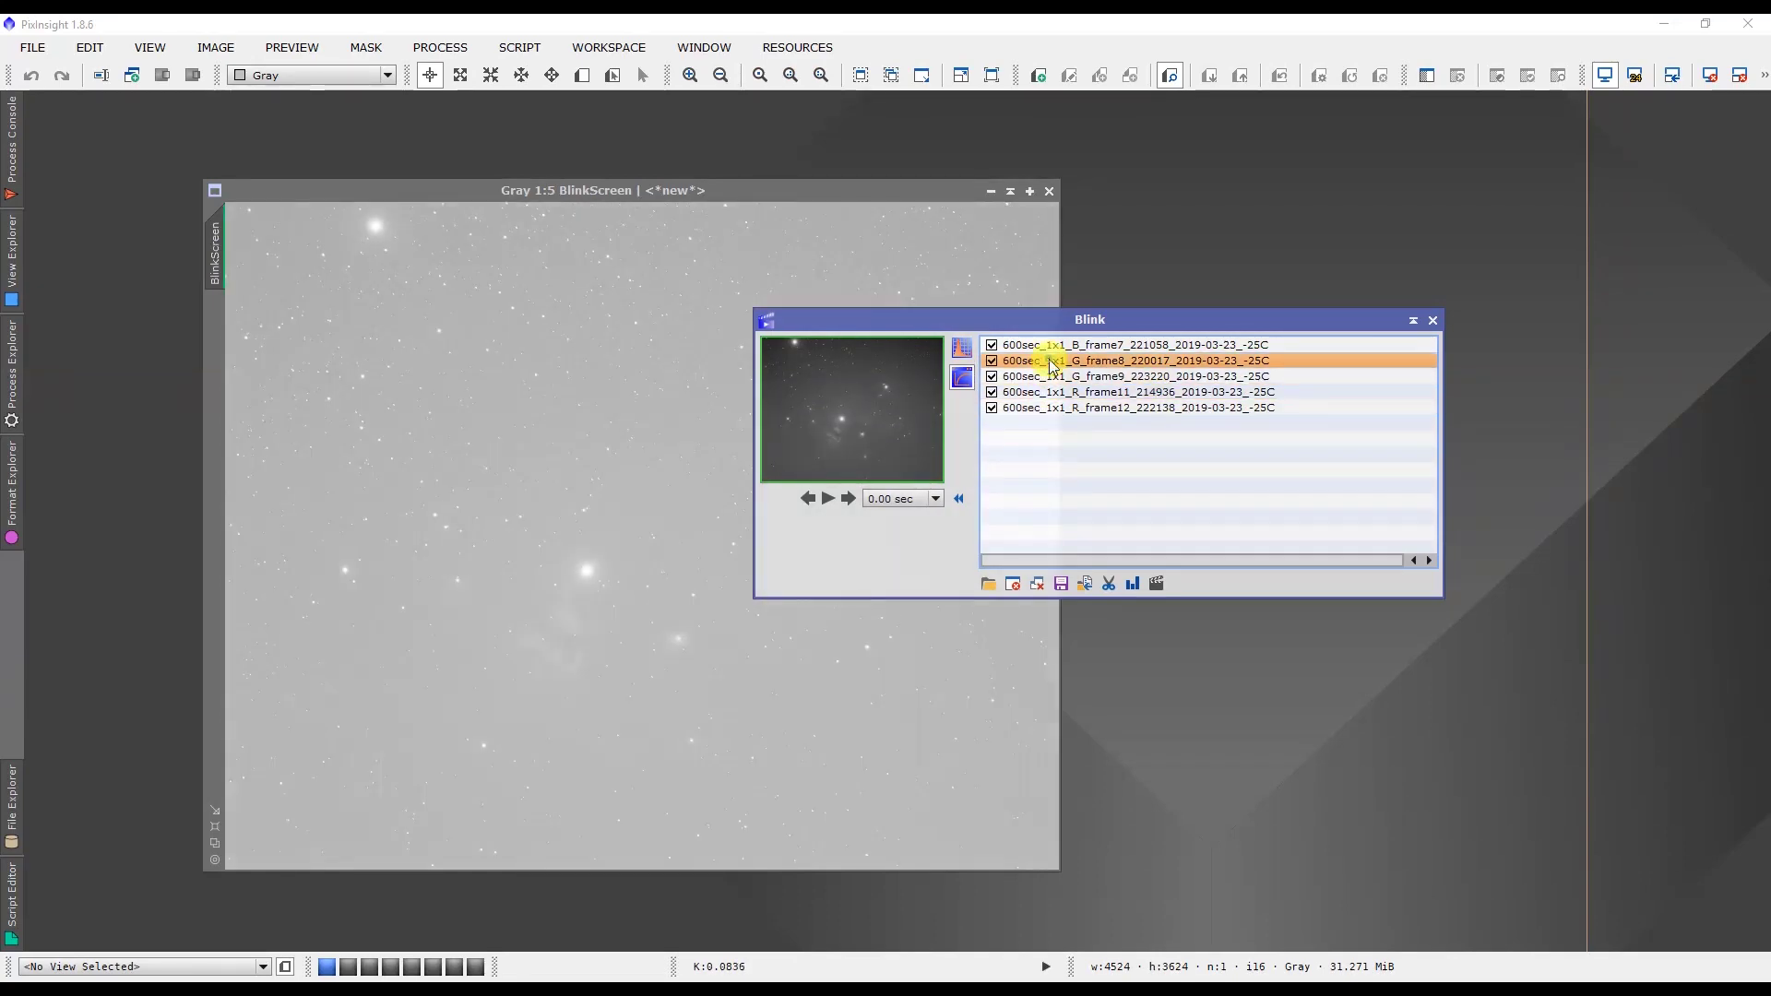
{"action": "key", "text": "Up"}
{"action": "key", "text": "Down"}
{"action": "key", "text": "Down"}
{"action": "key", "text": "Down"}
{"action": "key", "text": "Down"}
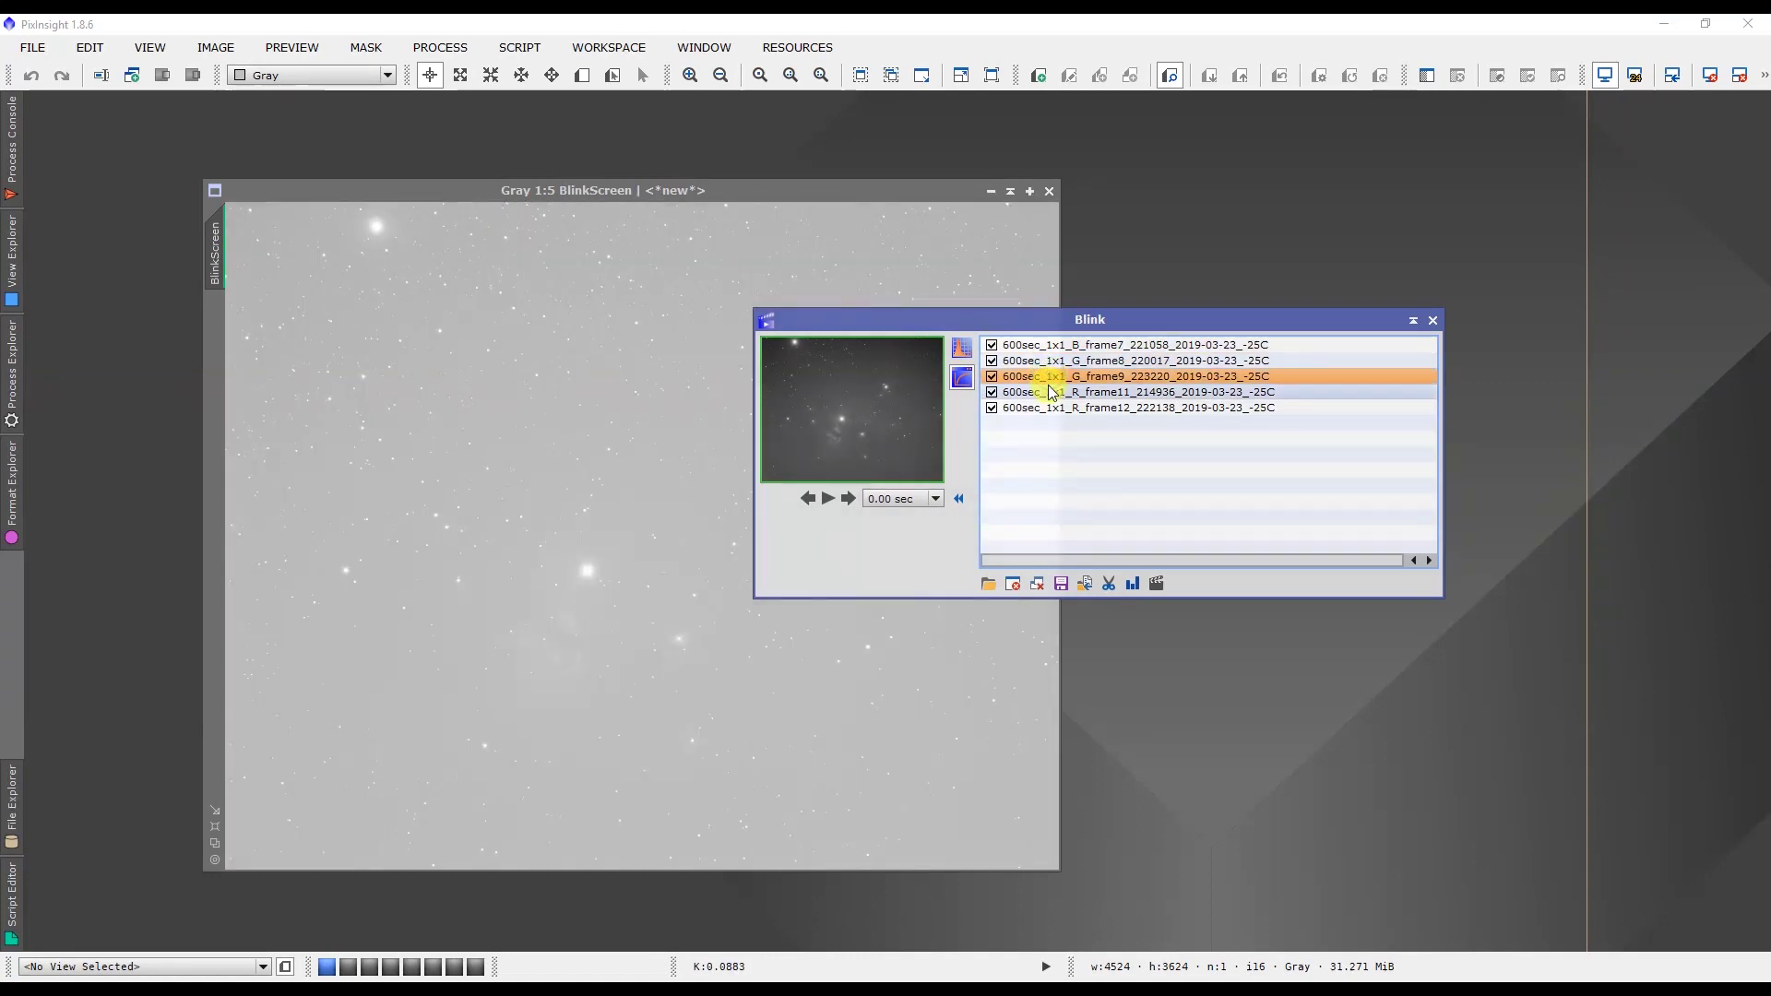
{"action": "key", "text": "Up"}
{"action": "left_click", "coordinate": [1046, 361]}
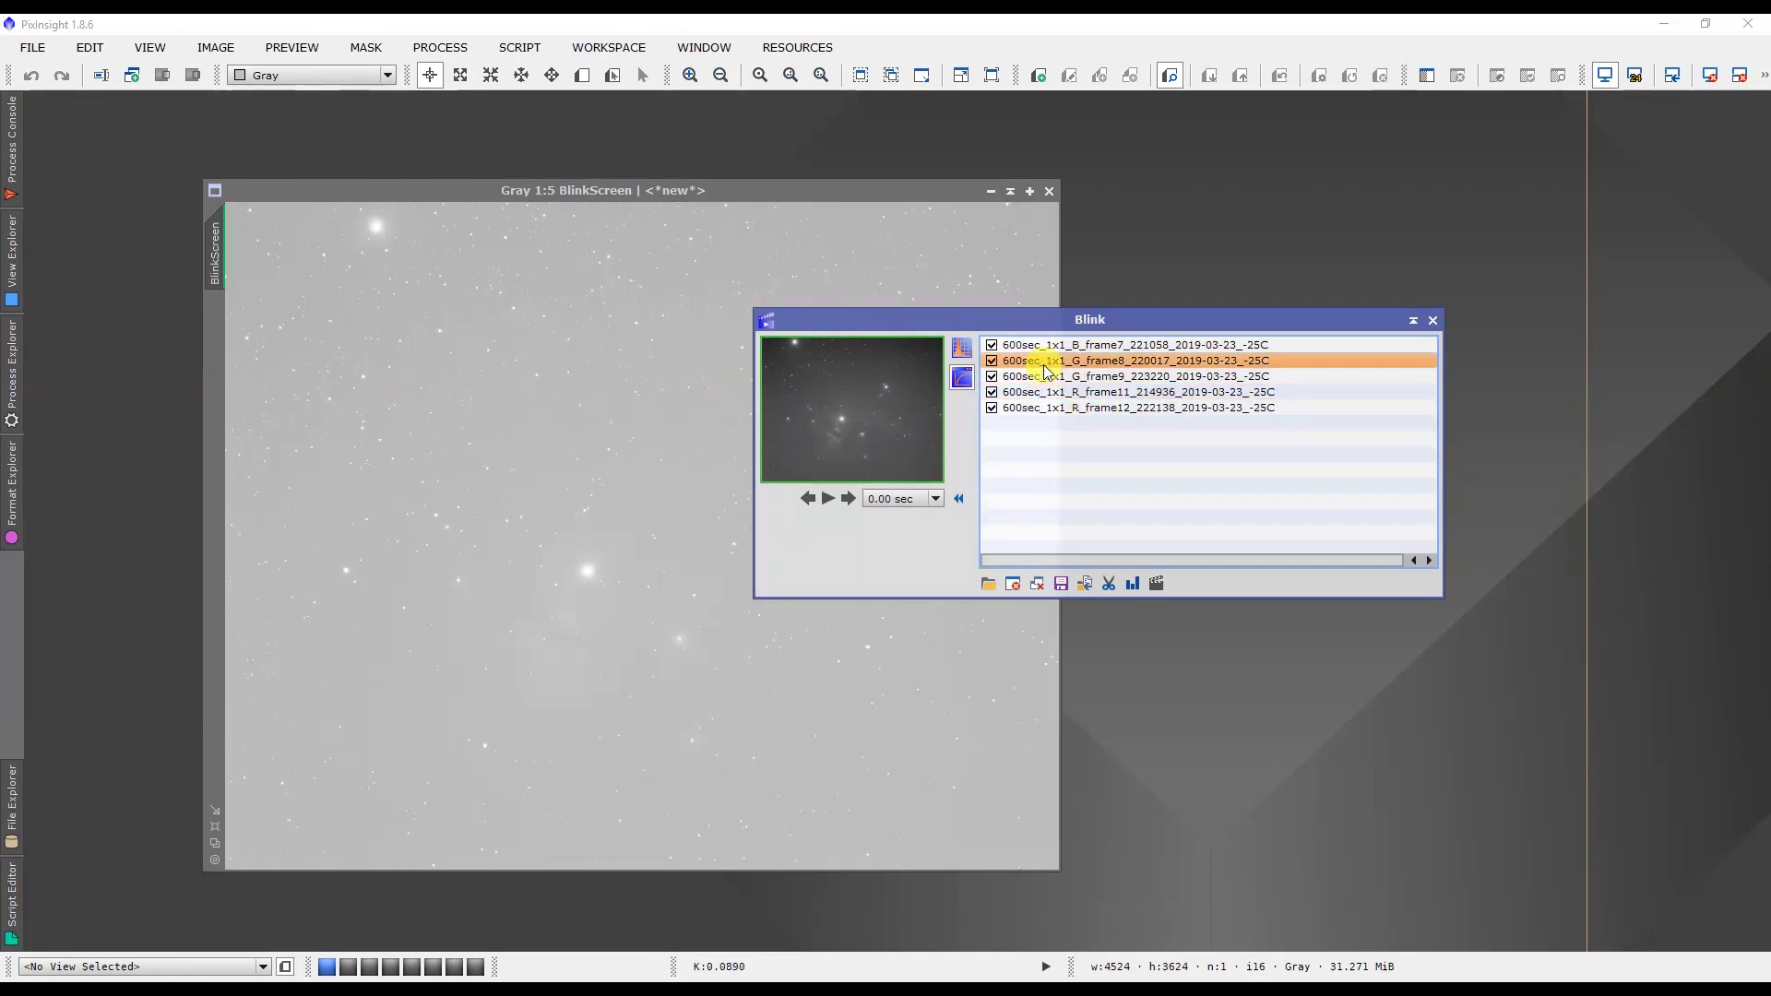
{"action": "left_click", "coordinate": [1045, 345]}
{"action": "left_click", "coordinate": [1043, 361]}
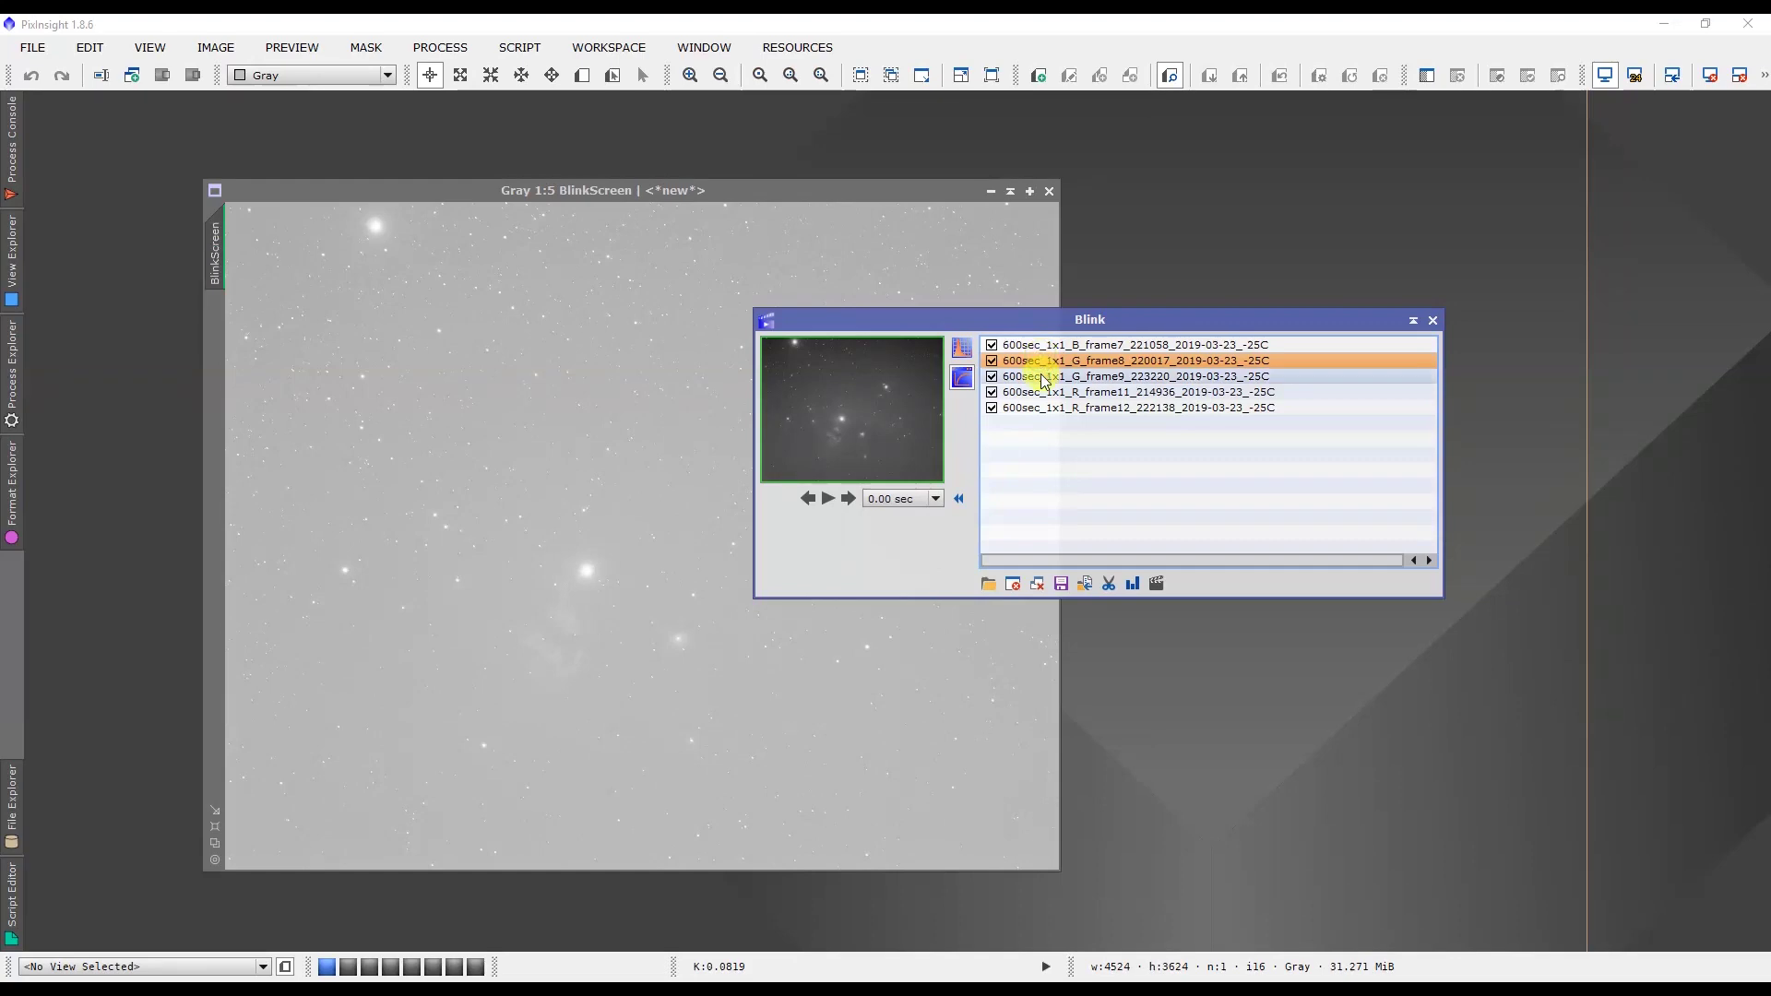
{"action": "left_click", "coordinate": [1045, 377]}
{"action": "left_click", "coordinate": [1045, 392]}
{"action": "left_click", "coordinate": [1045, 407]}
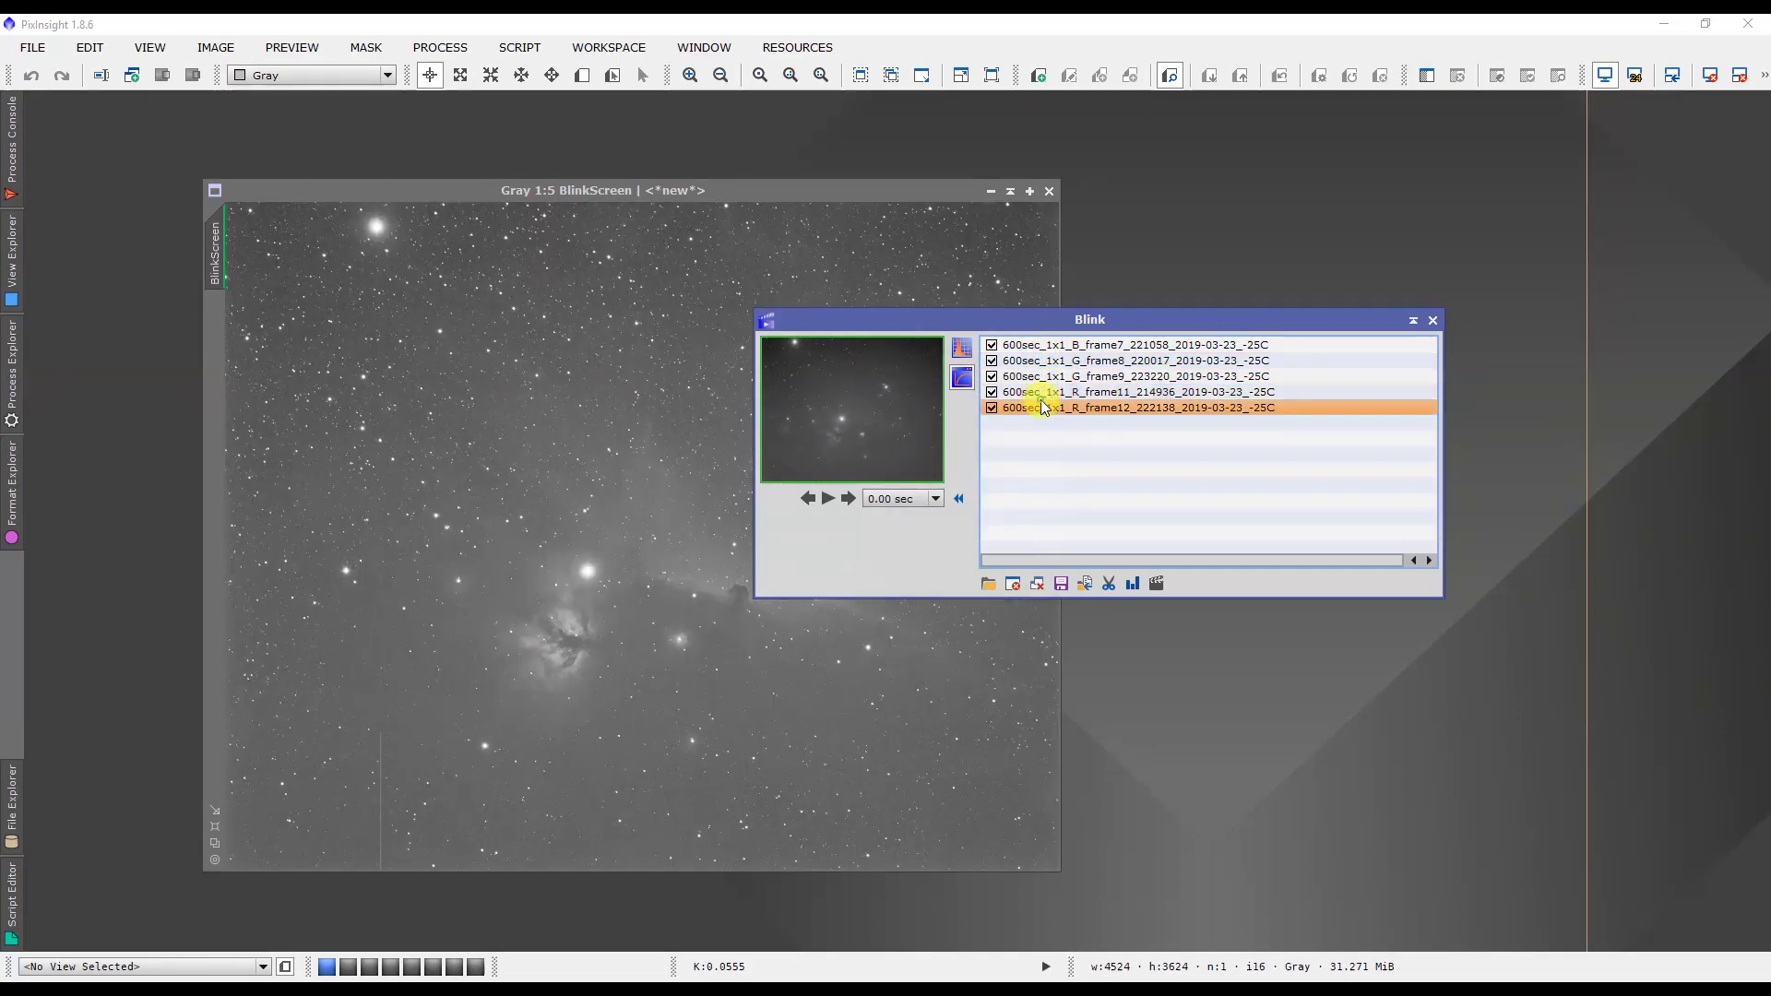
Apply an individual auto-stretch to each frame, then view frames 7, 8, 9 and 11.
{"action": "left_click", "coordinate": [964, 349]}
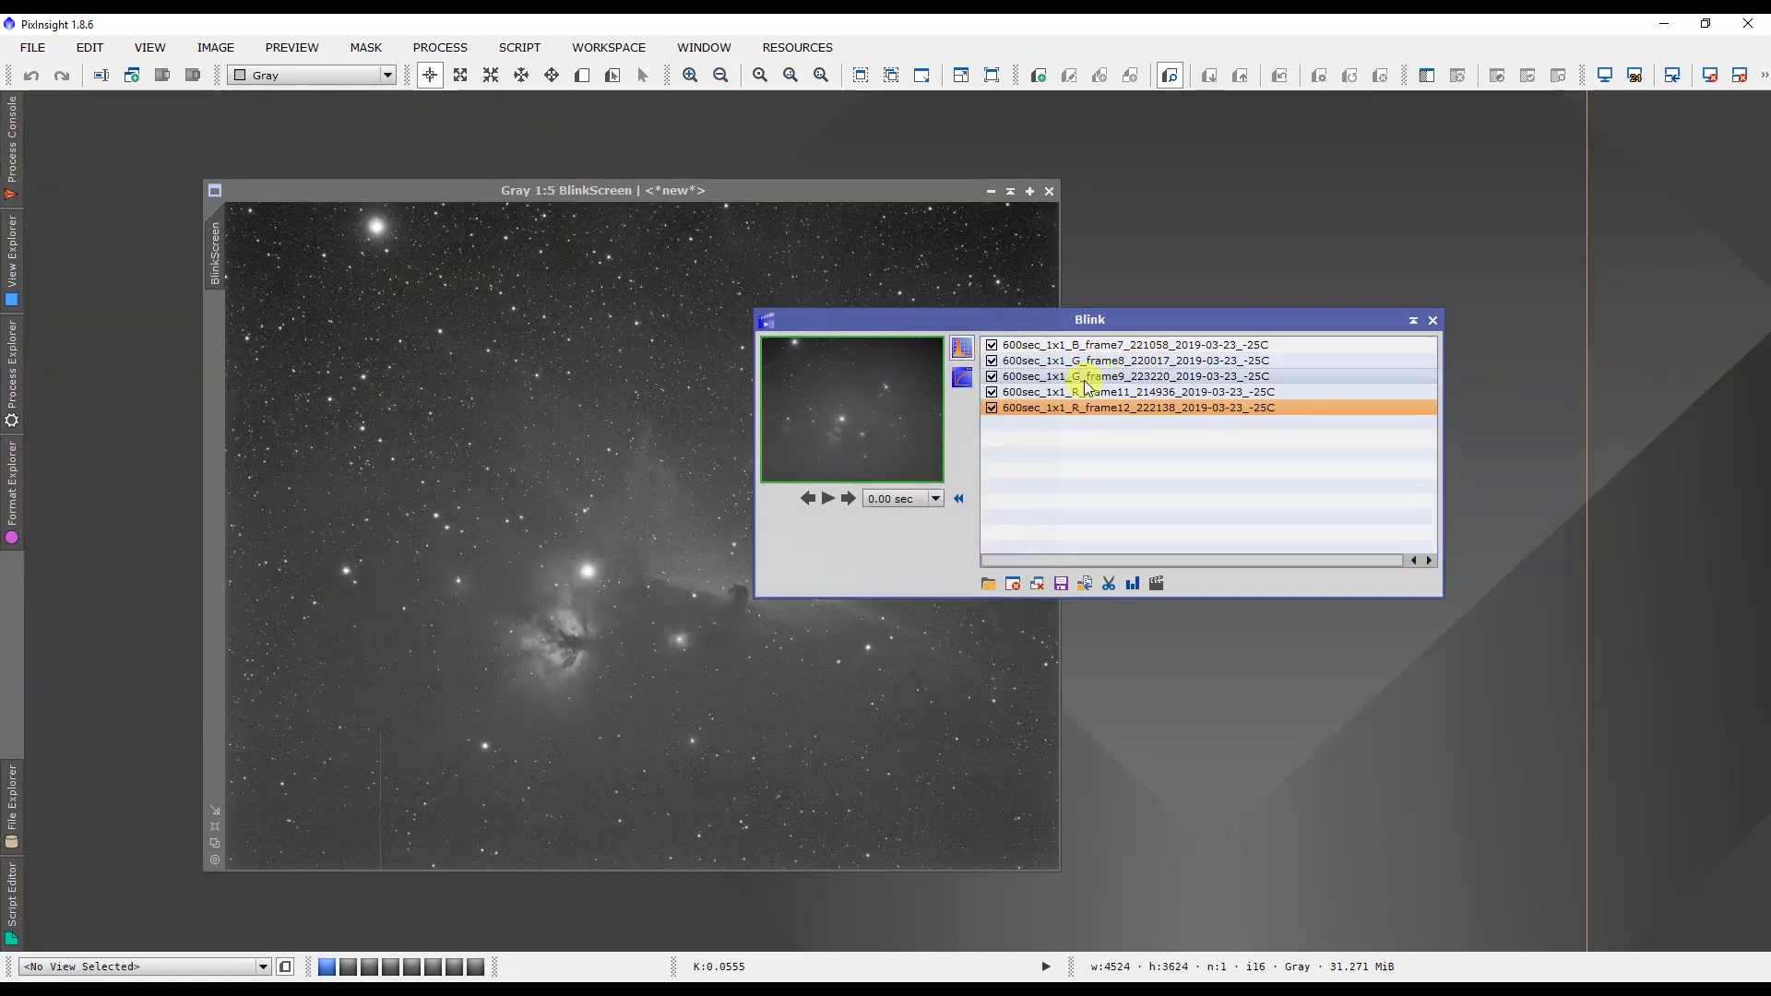
{"action": "left_click", "coordinate": [1037, 347]}
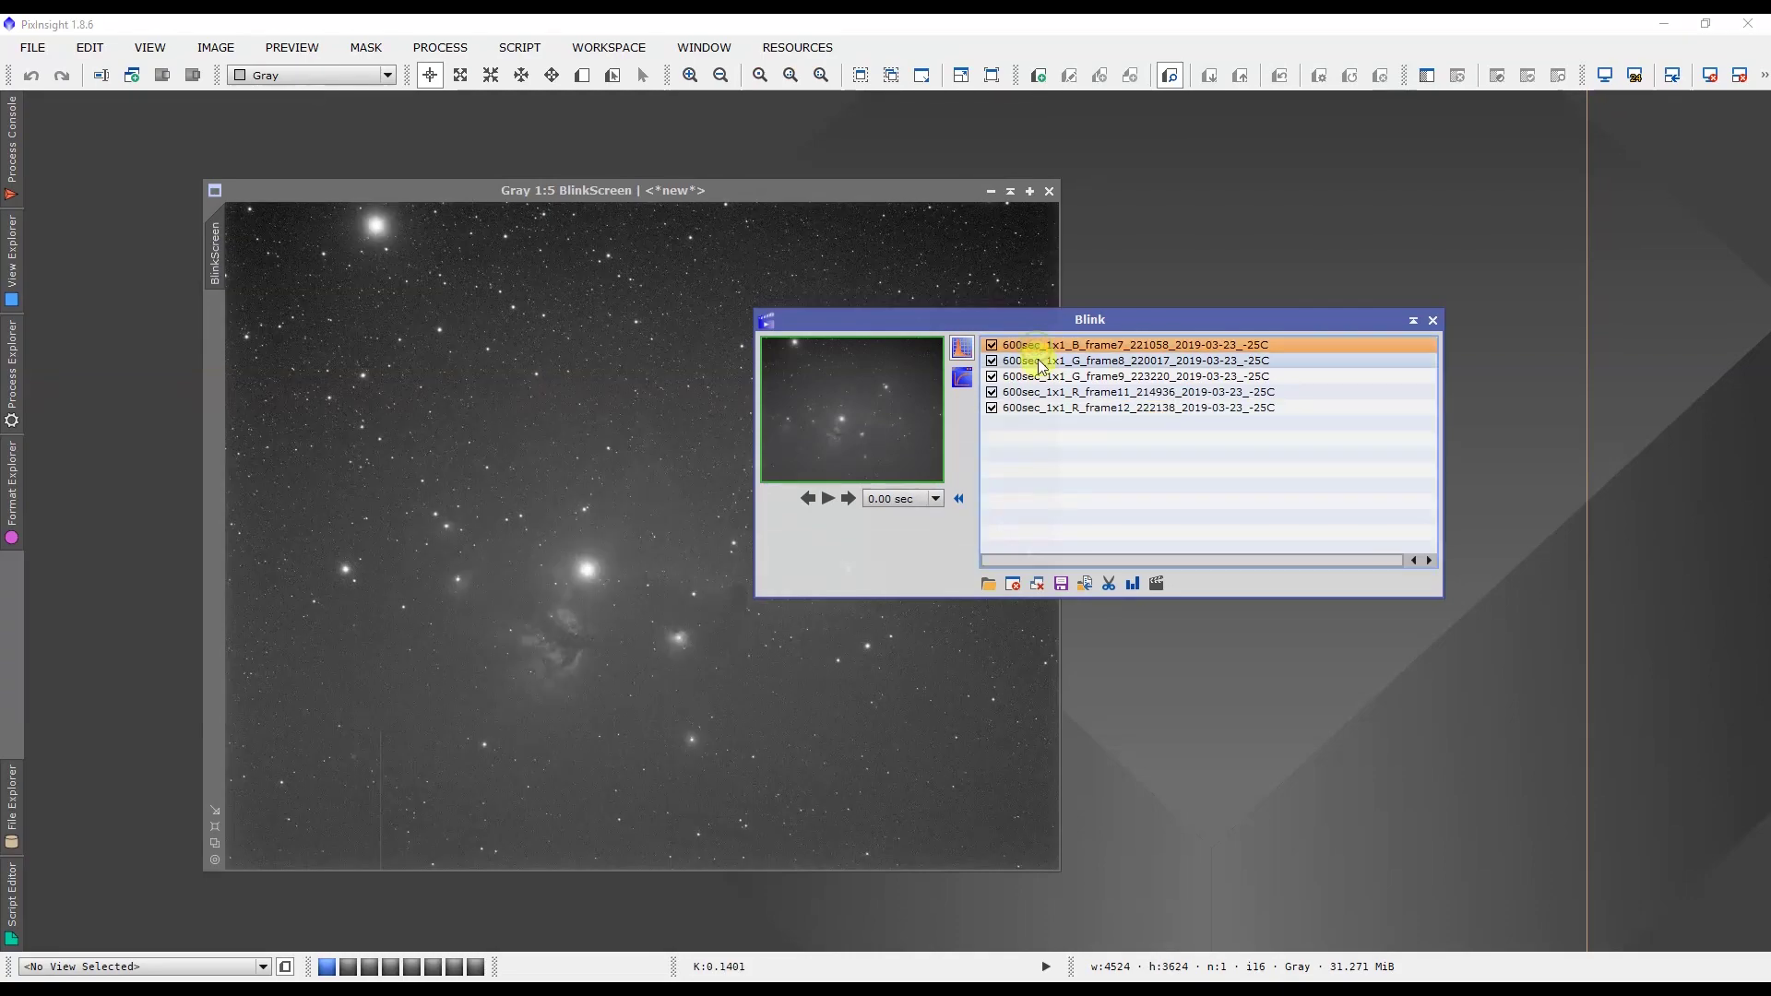
{"action": "left_click", "coordinate": [1038, 361]}
{"action": "left_click", "coordinate": [1040, 377]}
{"action": "left_click", "coordinate": [1043, 394]}
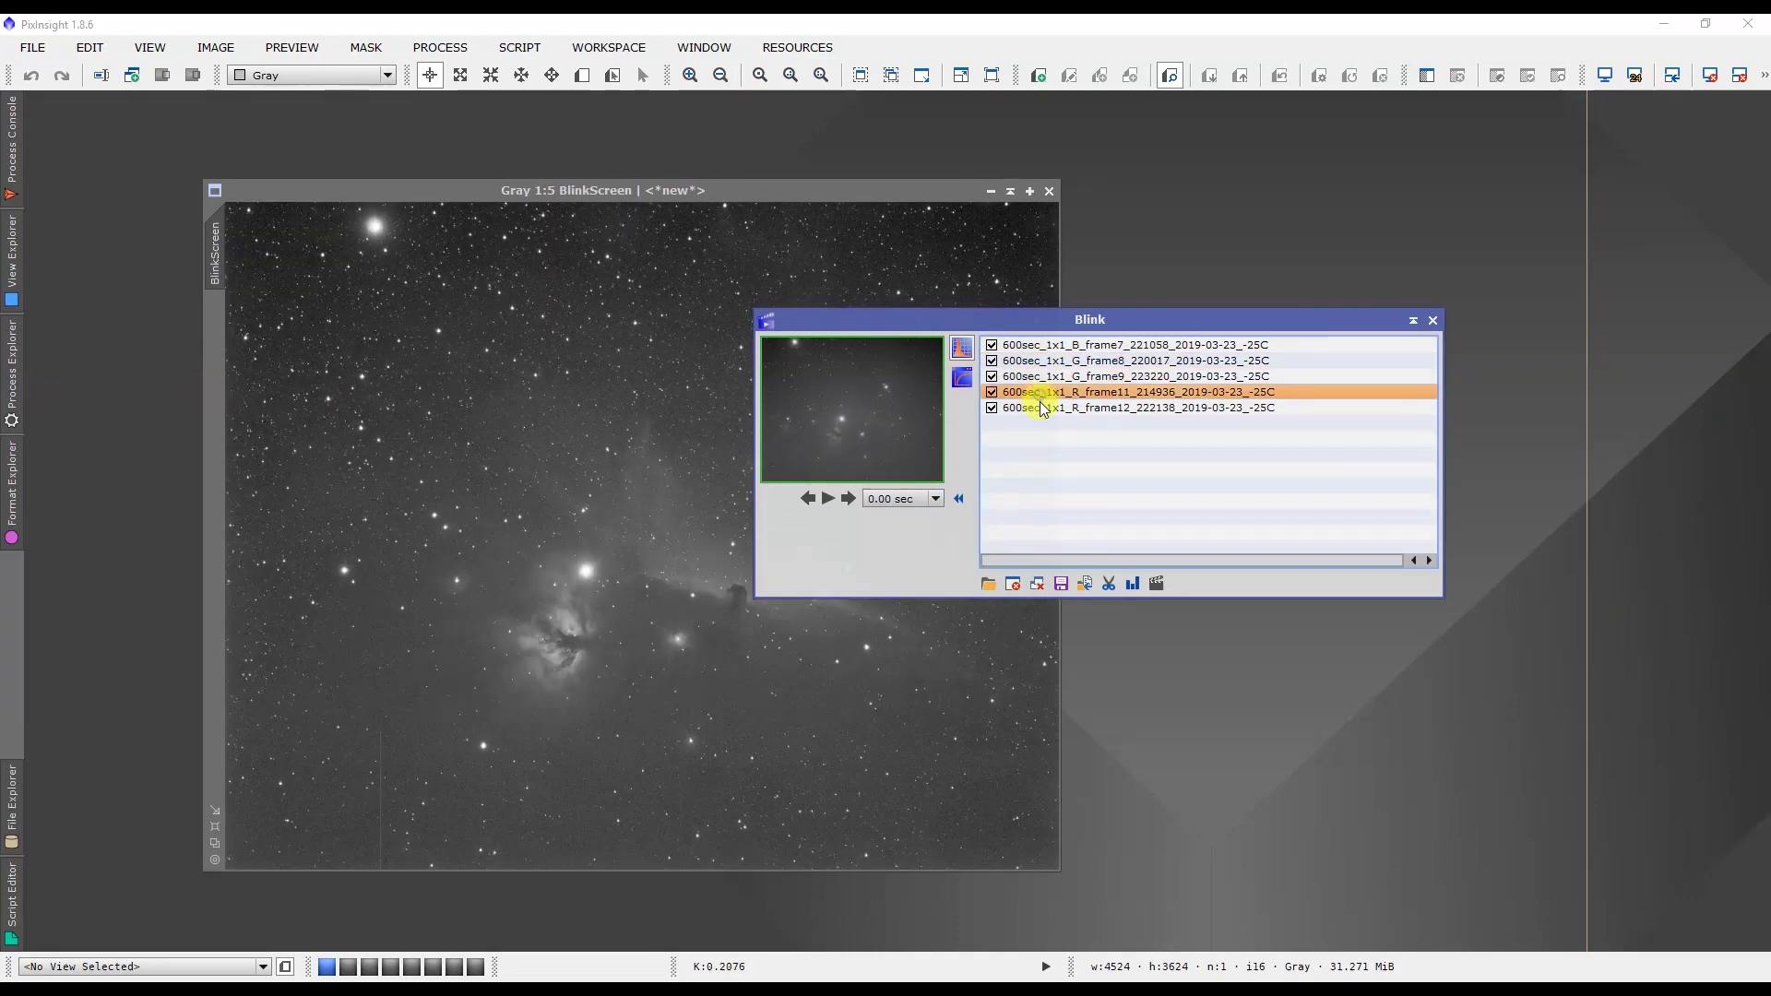
Blink back and forth through all five stretched frames, ending on blue frame7.
{"action": "left_click", "coordinate": [1033, 376]}
{"action": "left_click", "coordinate": [1029, 361]}
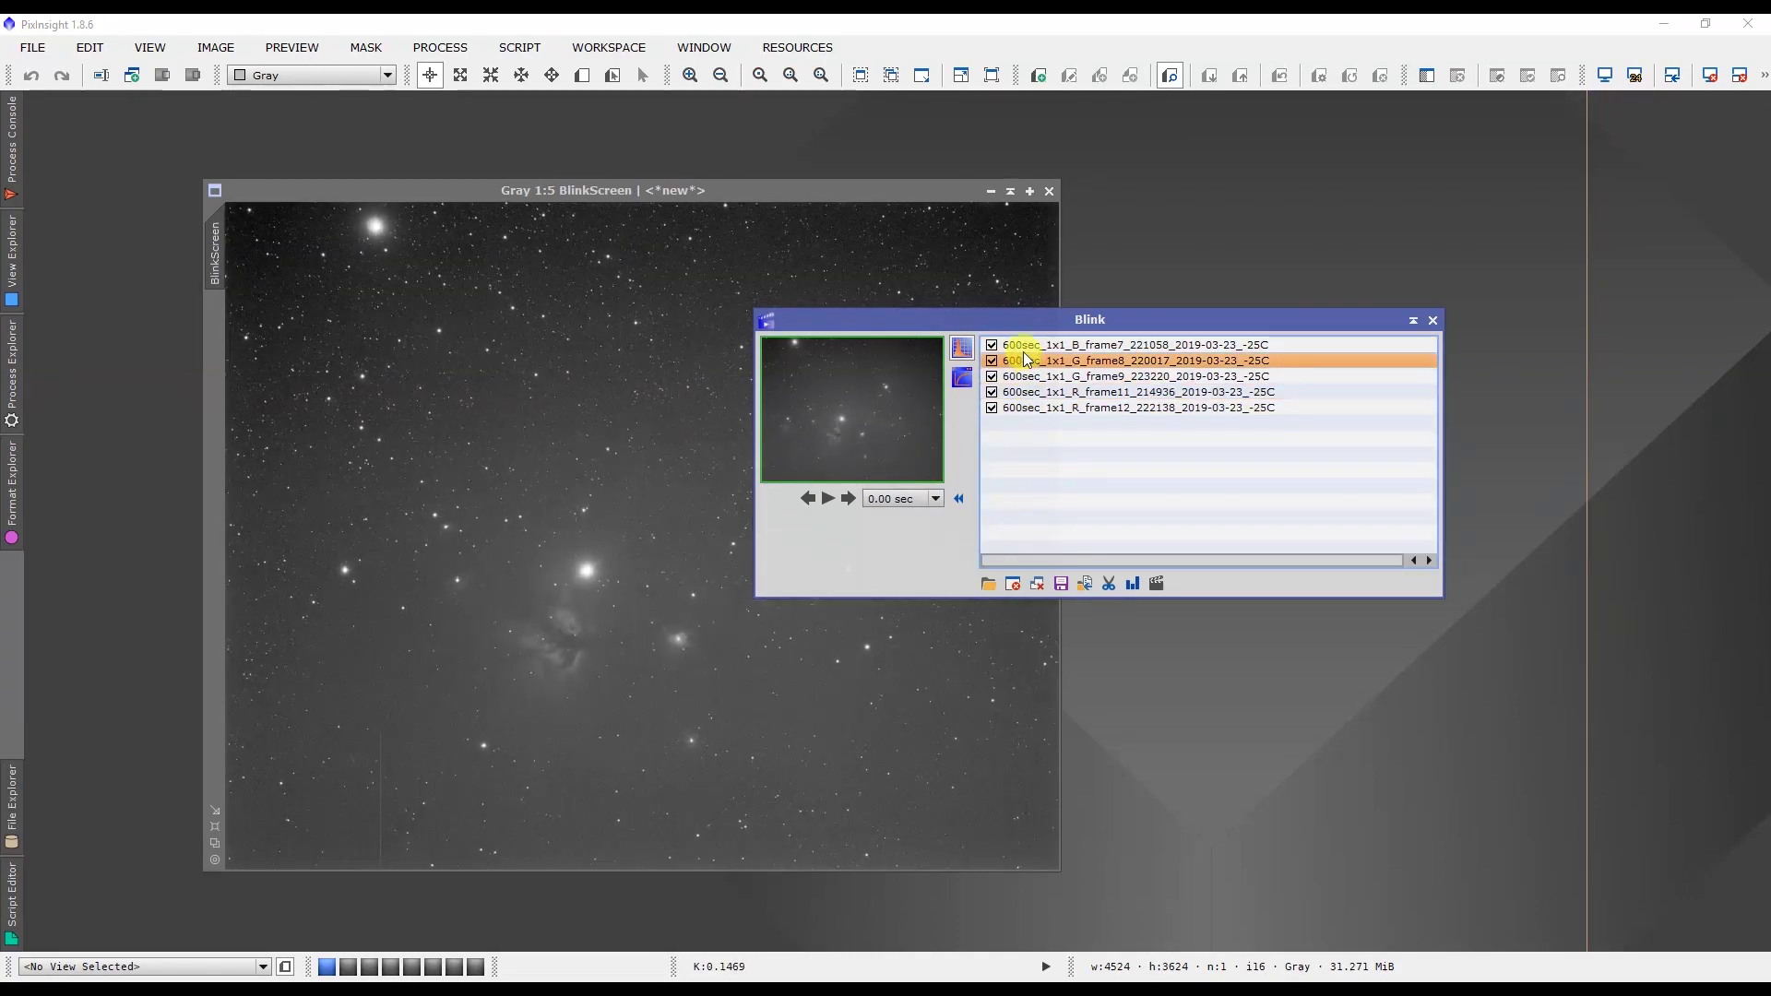
{"action": "left_click", "coordinate": [1027, 346]}
{"action": "left_click", "coordinate": [1028, 361]}
{"action": "left_click", "coordinate": [1028, 377]}
{"action": "left_click", "coordinate": [1027, 392]}
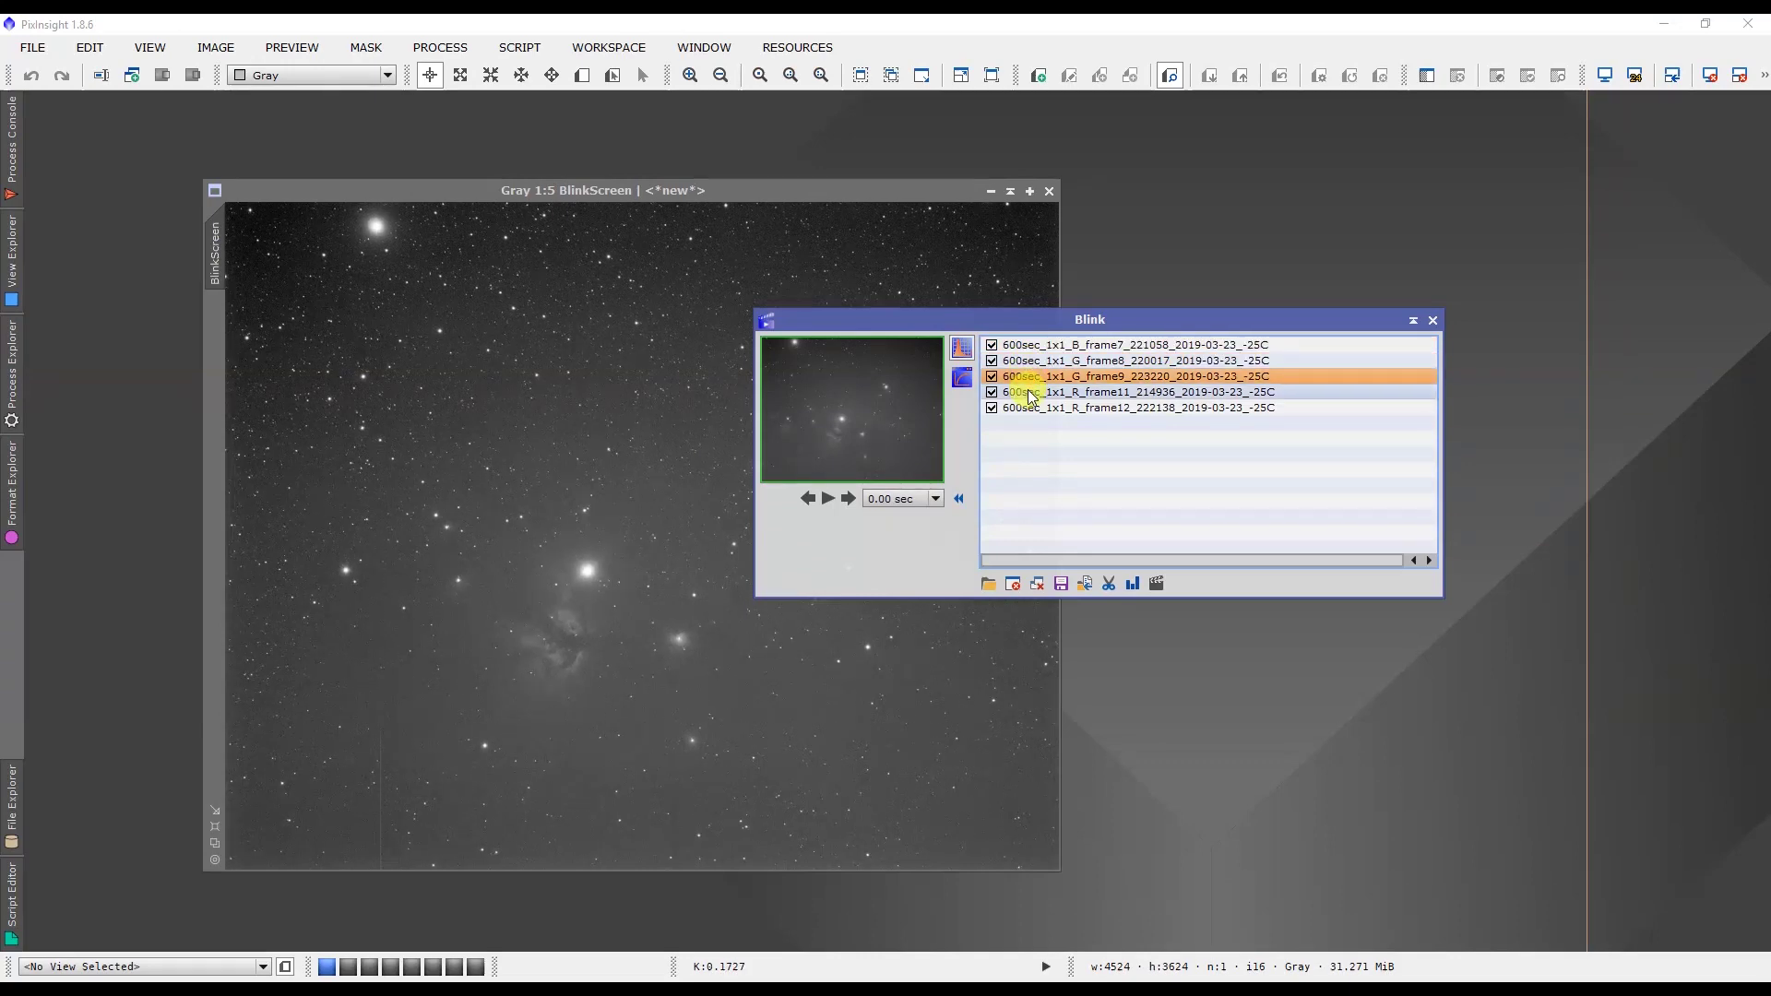
{"action": "left_click", "coordinate": [1026, 407]}
{"action": "left_click", "coordinate": [1024, 392]}
{"action": "left_click", "coordinate": [1035, 346]}
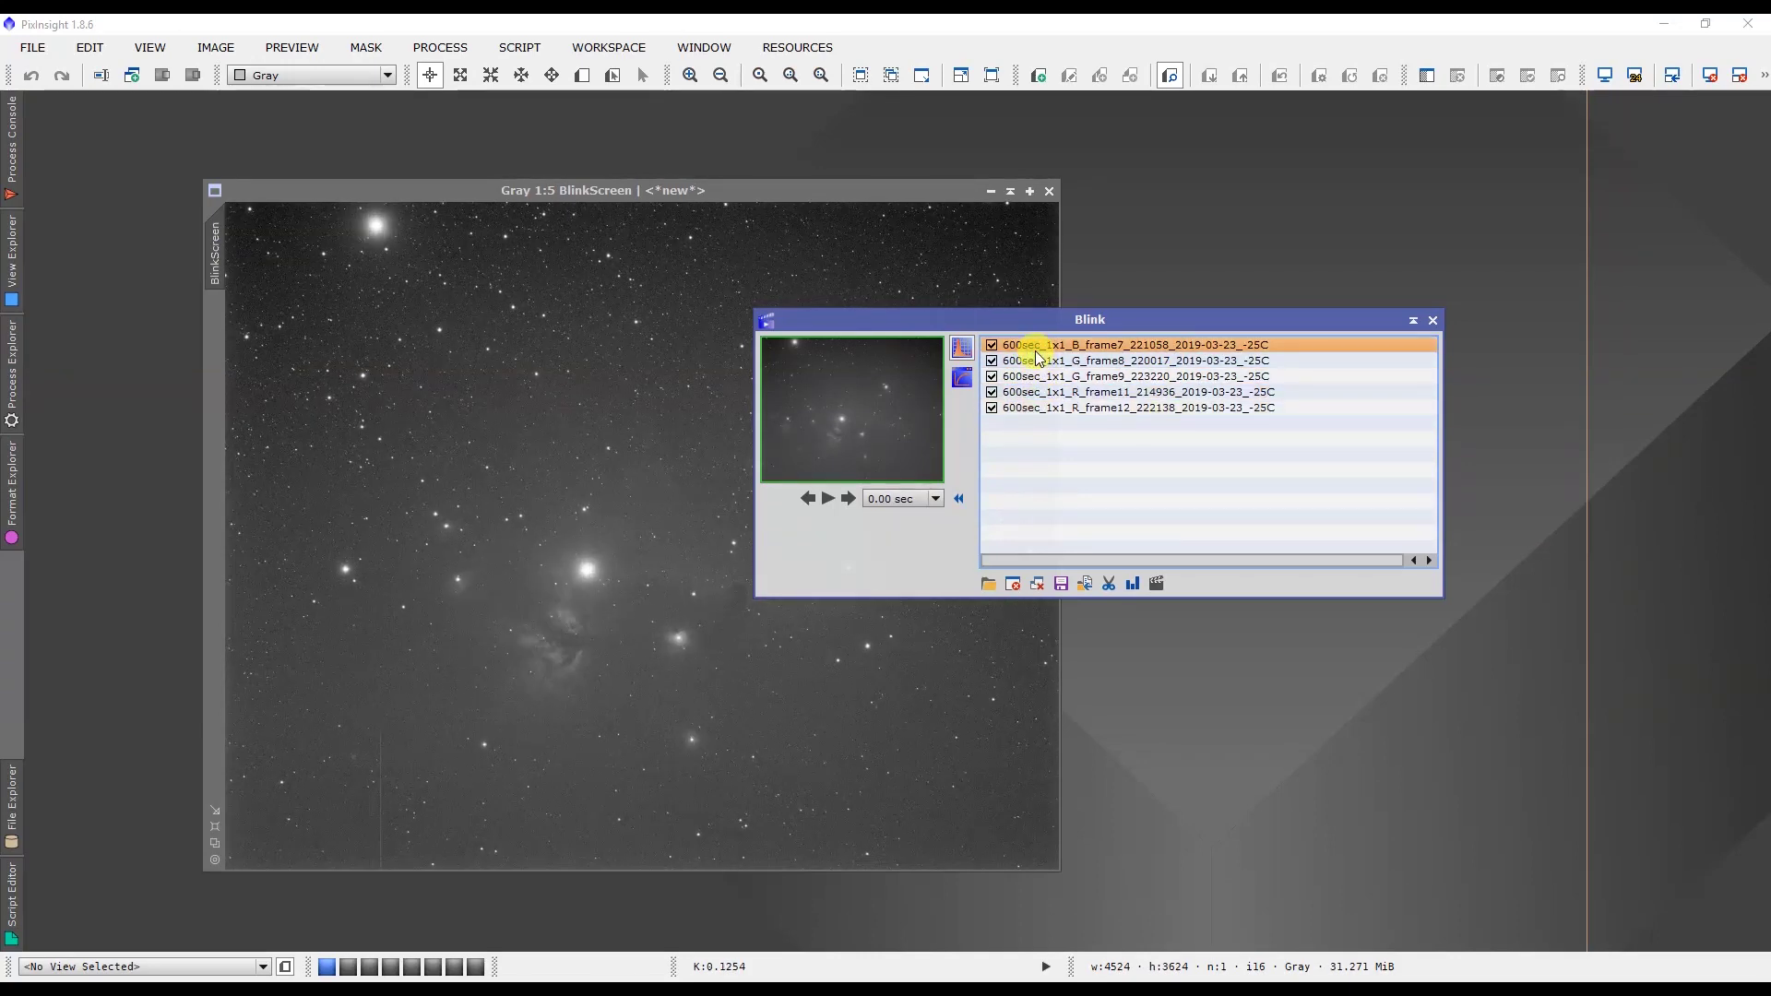
Zoom the BlinkScreen to 2:1 magnification on the stars.
{"action": "scroll", "coordinate": [665, 569], "scroll_direction": "up", "scroll_amount": 3}
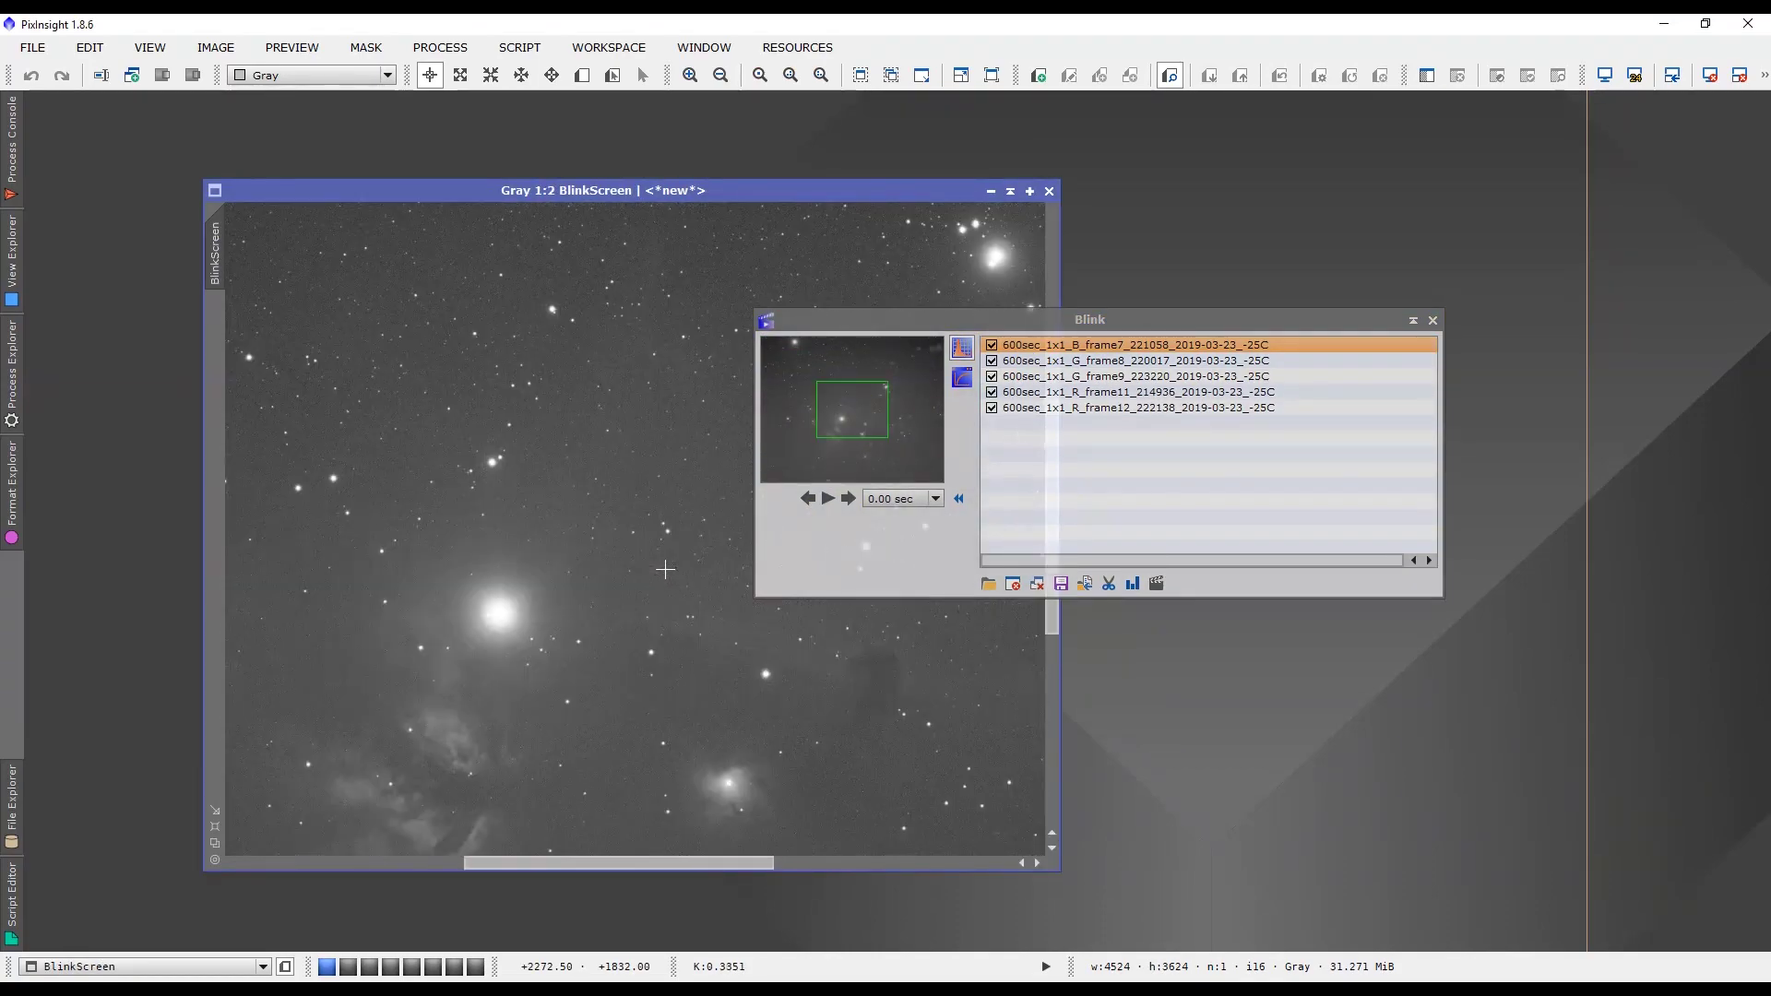
{"action": "mouse_move", "coordinate": [1040, 612]}
{"action": "left_mouse_down"}
{"action": "mouse_move", "coordinate": [1035, 701]}
{"action": "mouse_move", "coordinate": [1035, 631]}
{"action": "left_mouse_up"}
{"action": "scroll", "coordinate": [901, 643], "scroll_direction": "up", "scroll_amount": 2}
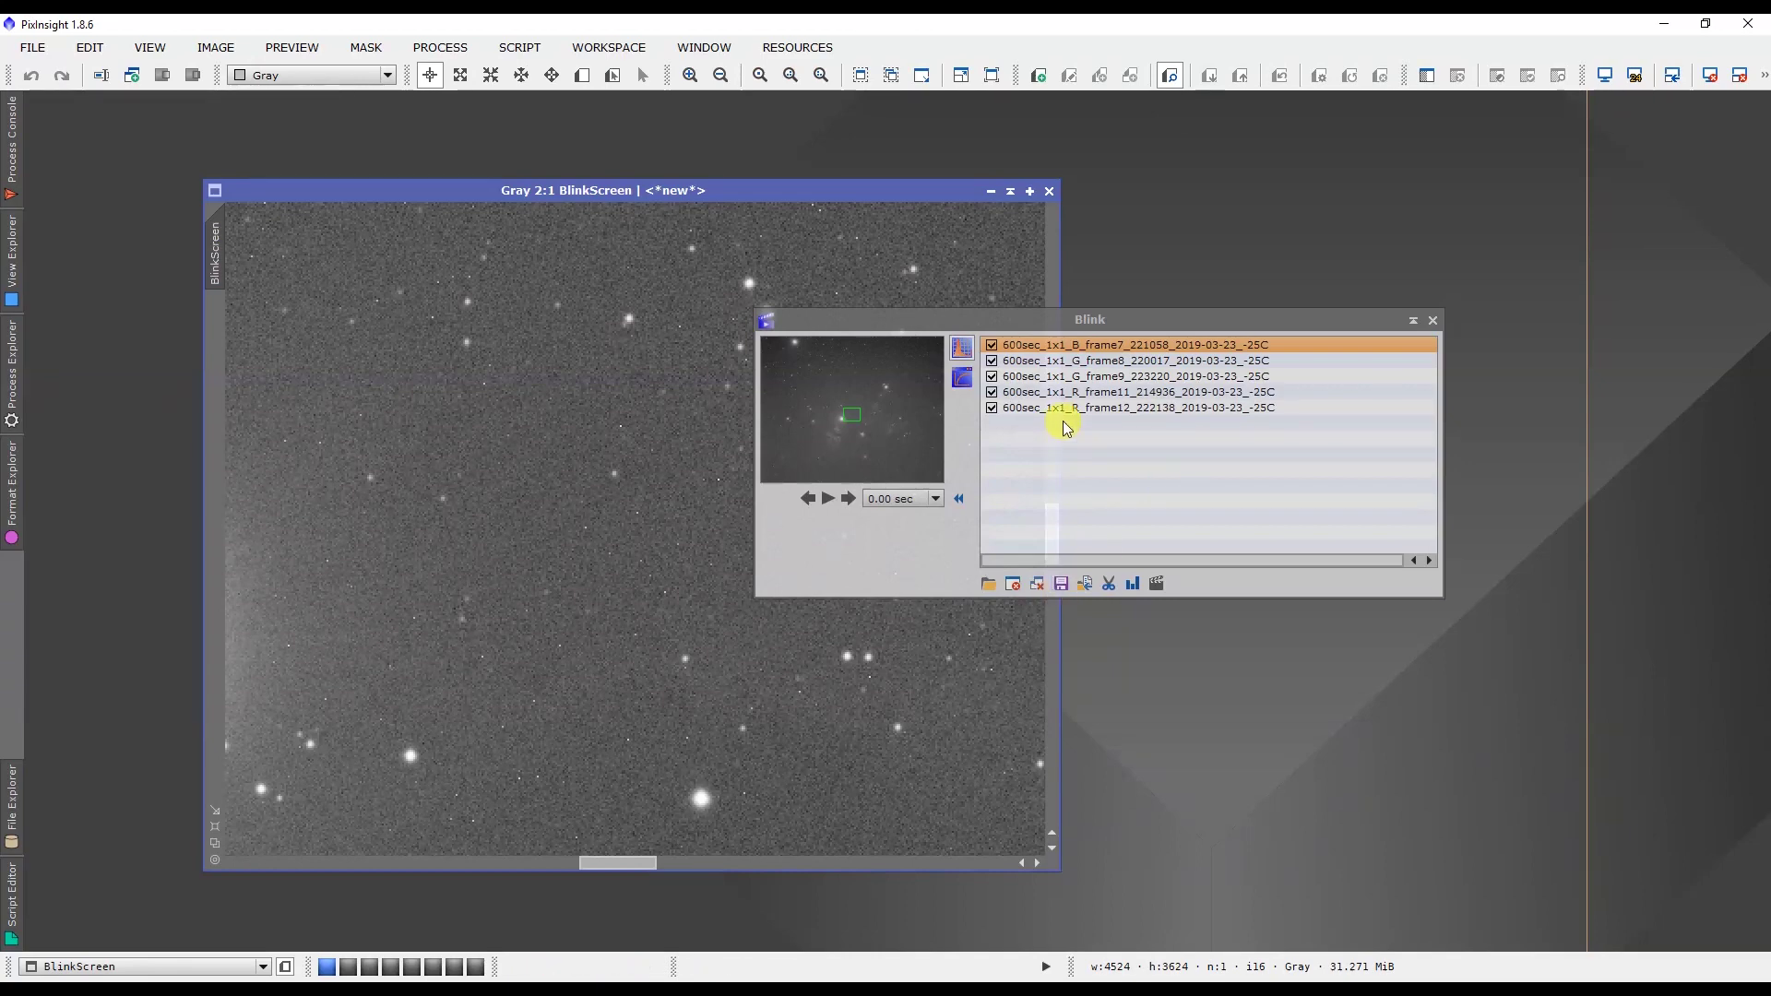
{"action": "mouse_move", "coordinate": [1065, 427]}
{"action": "scroll", "coordinate": [640, 504], "scroll_direction": "down", "scroll_amount": 2}
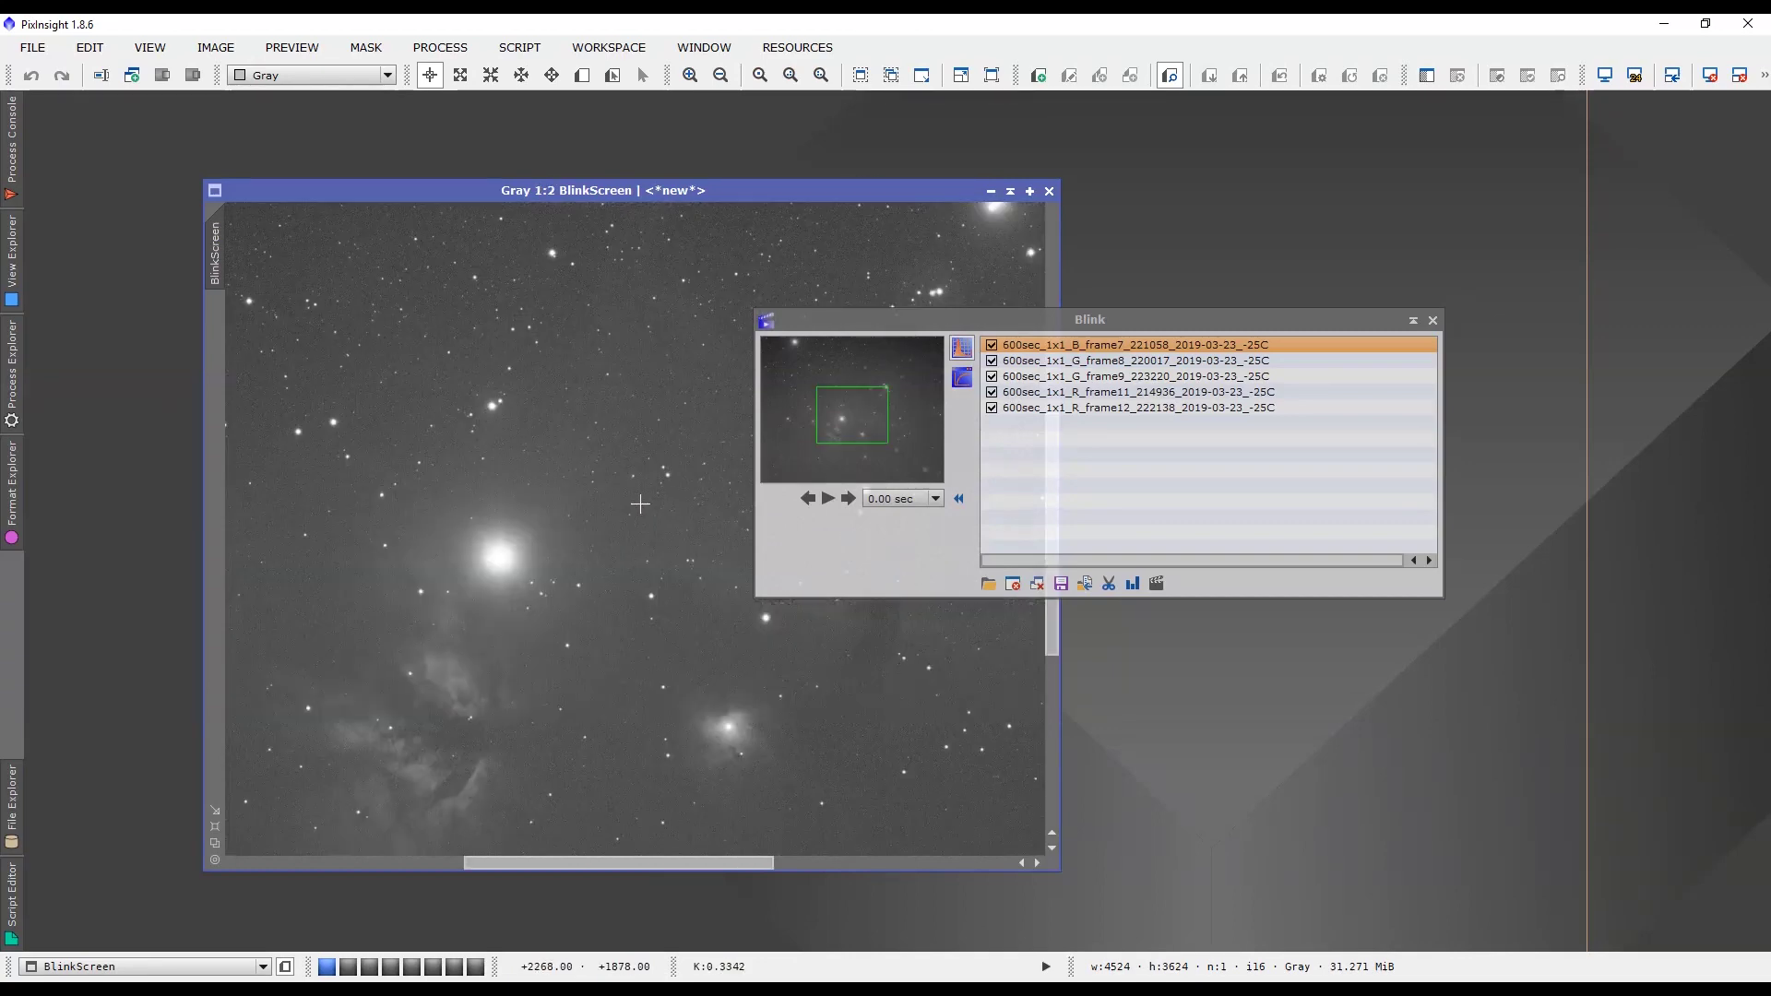
Blink through frames 7, 8, 9, 11 and 12 in the zoomed view to compare stars.
{"action": "left_click", "coordinate": [1054, 377]}
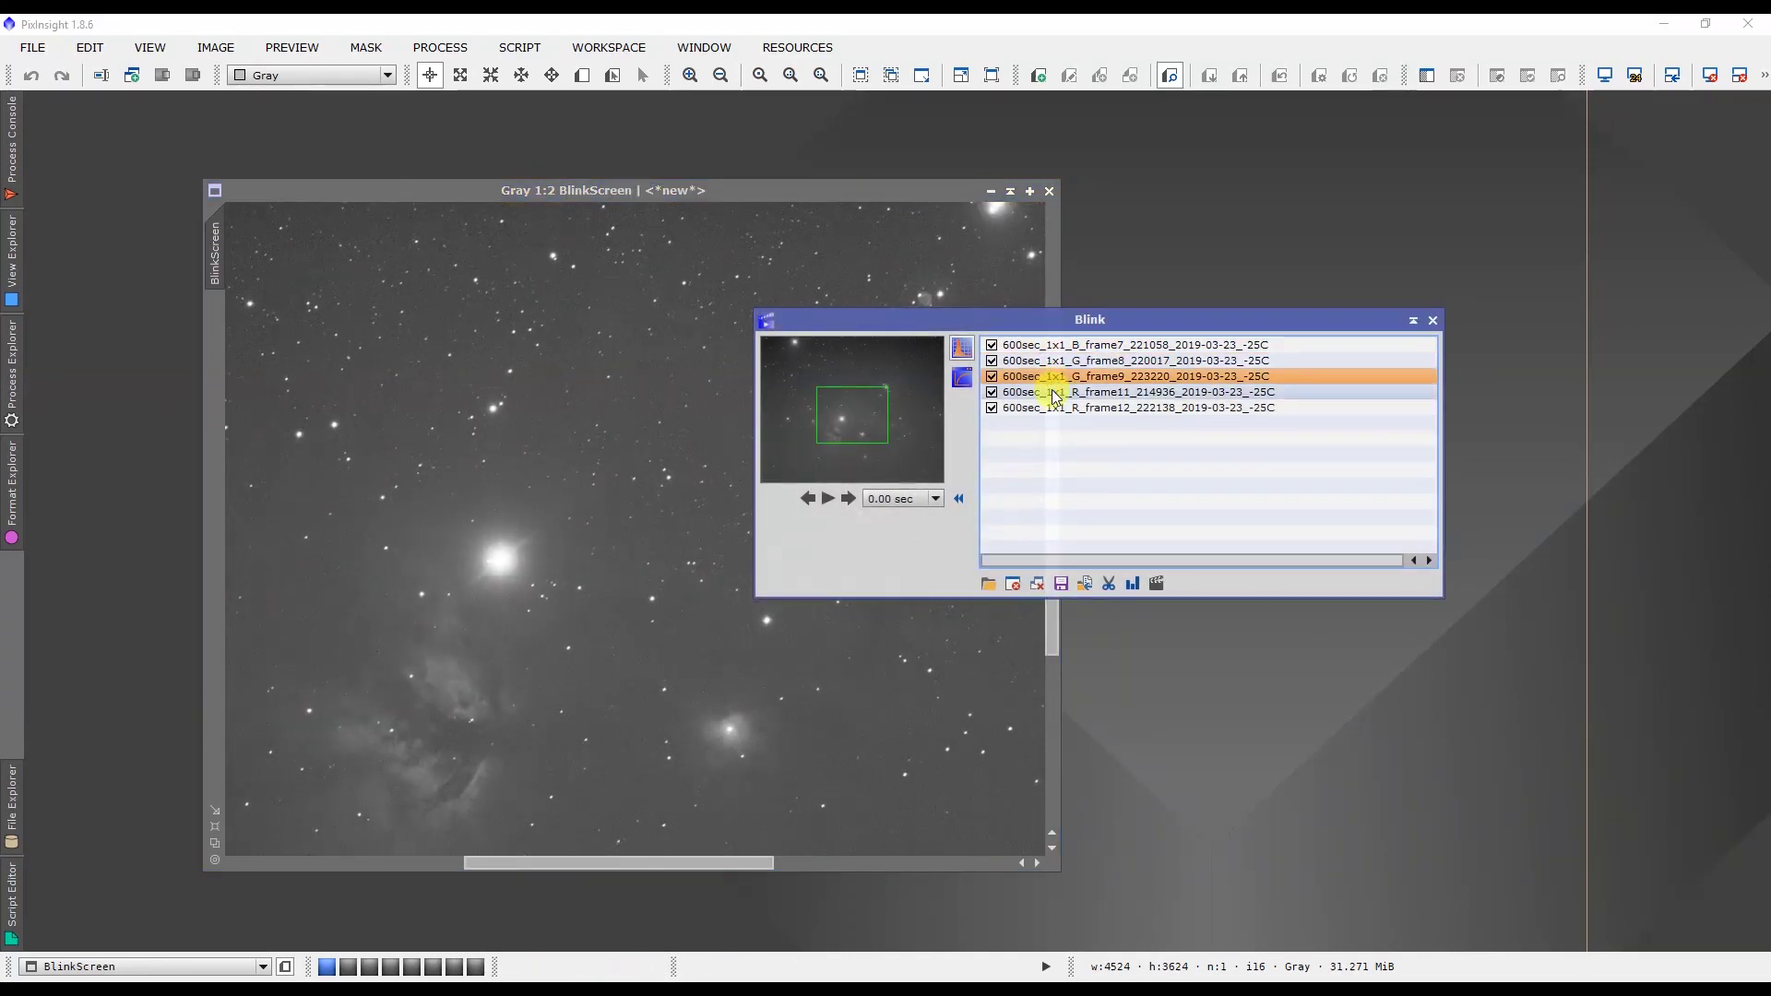
{"action": "left_click", "coordinate": [1055, 393]}
{"action": "left_click", "coordinate": [1055, 409]}
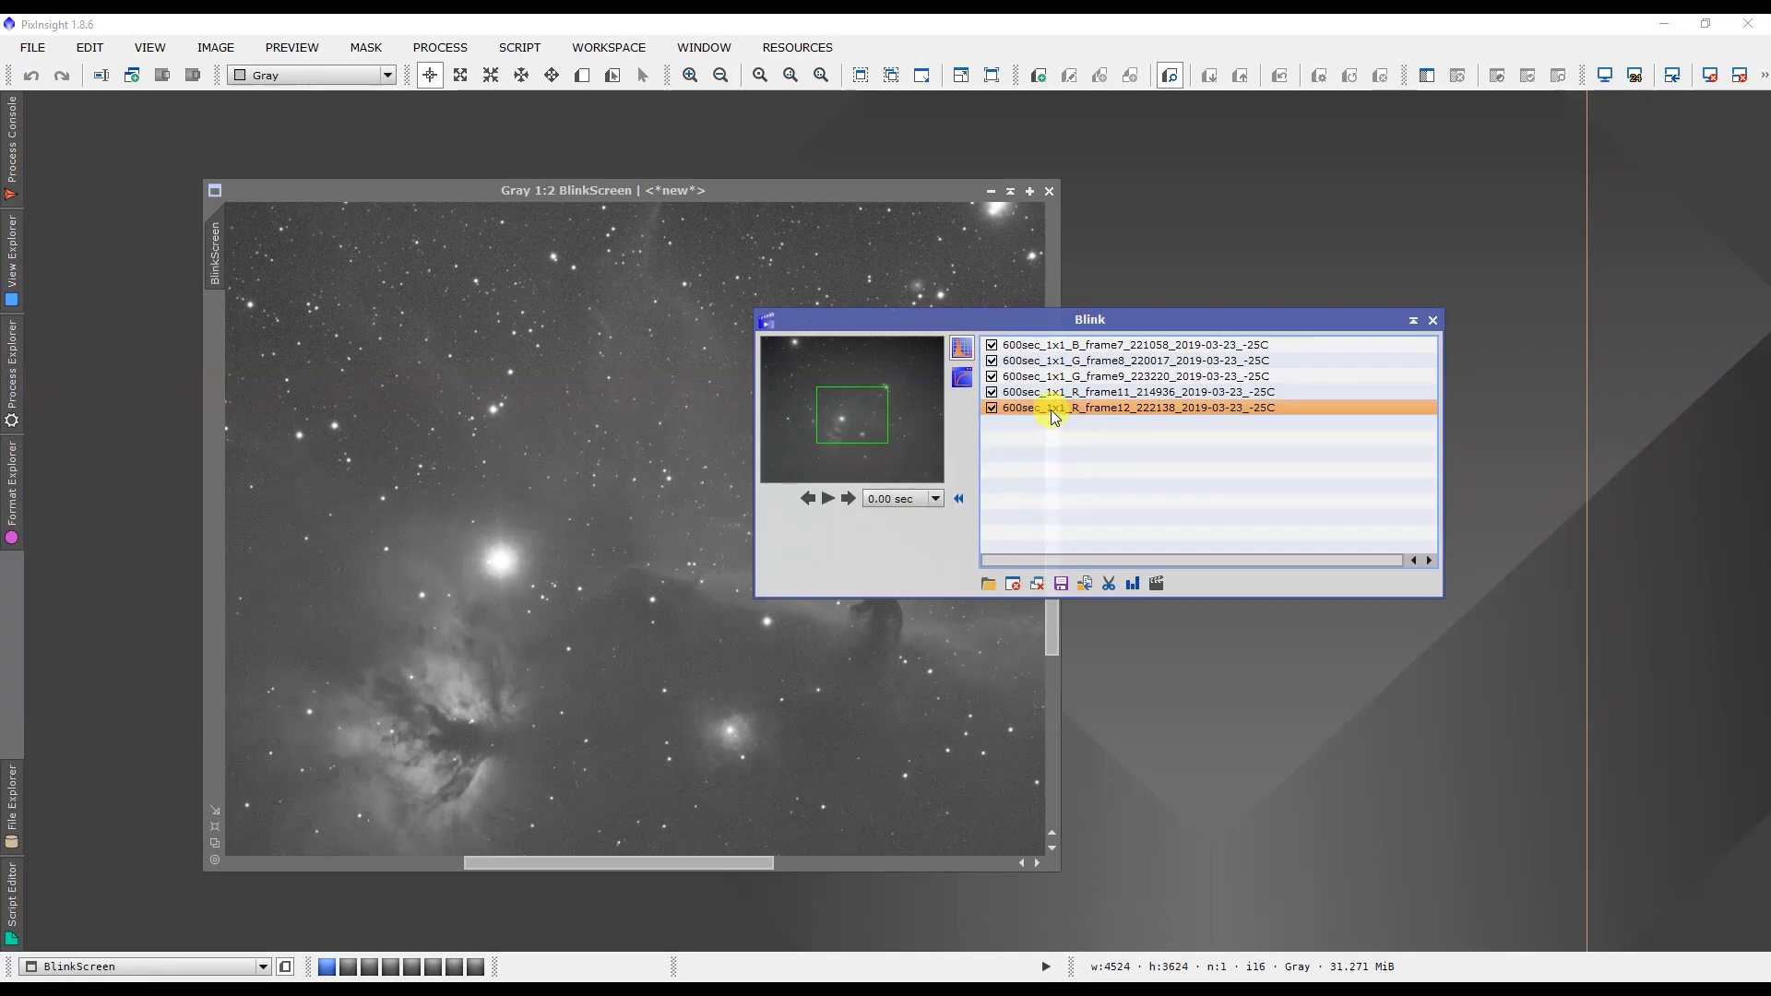
{"action": "left_click", "coordinate": [1054, 393]}
{"action": "left_click", "coordinate": [1056, 362]}
{"action": "left_click", "coordinate": [1054, 346]}
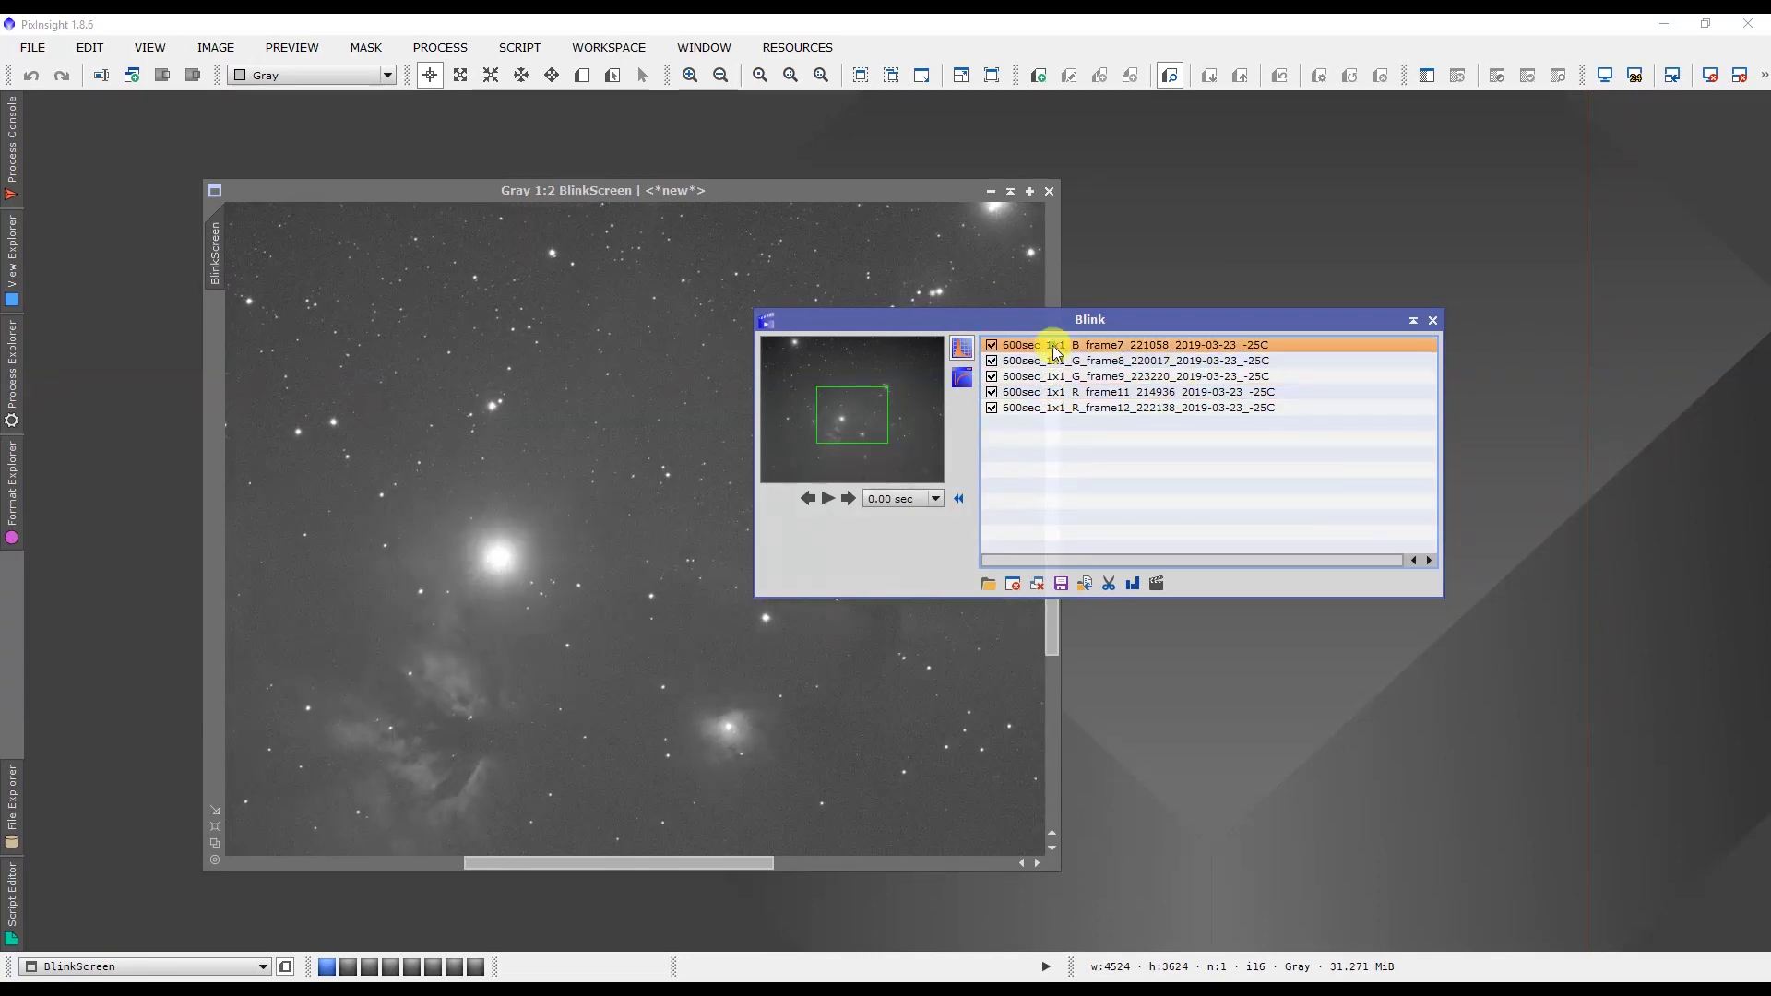
{"action": "left_click", "coordinate": [1055, 361]}
{"action": "left_click", "coordinate": [1056, 377]}
{"action": "left_click", "coordinate": [1058, 392]}
{"action": "left_click", "coordinate": [1057, 408]}
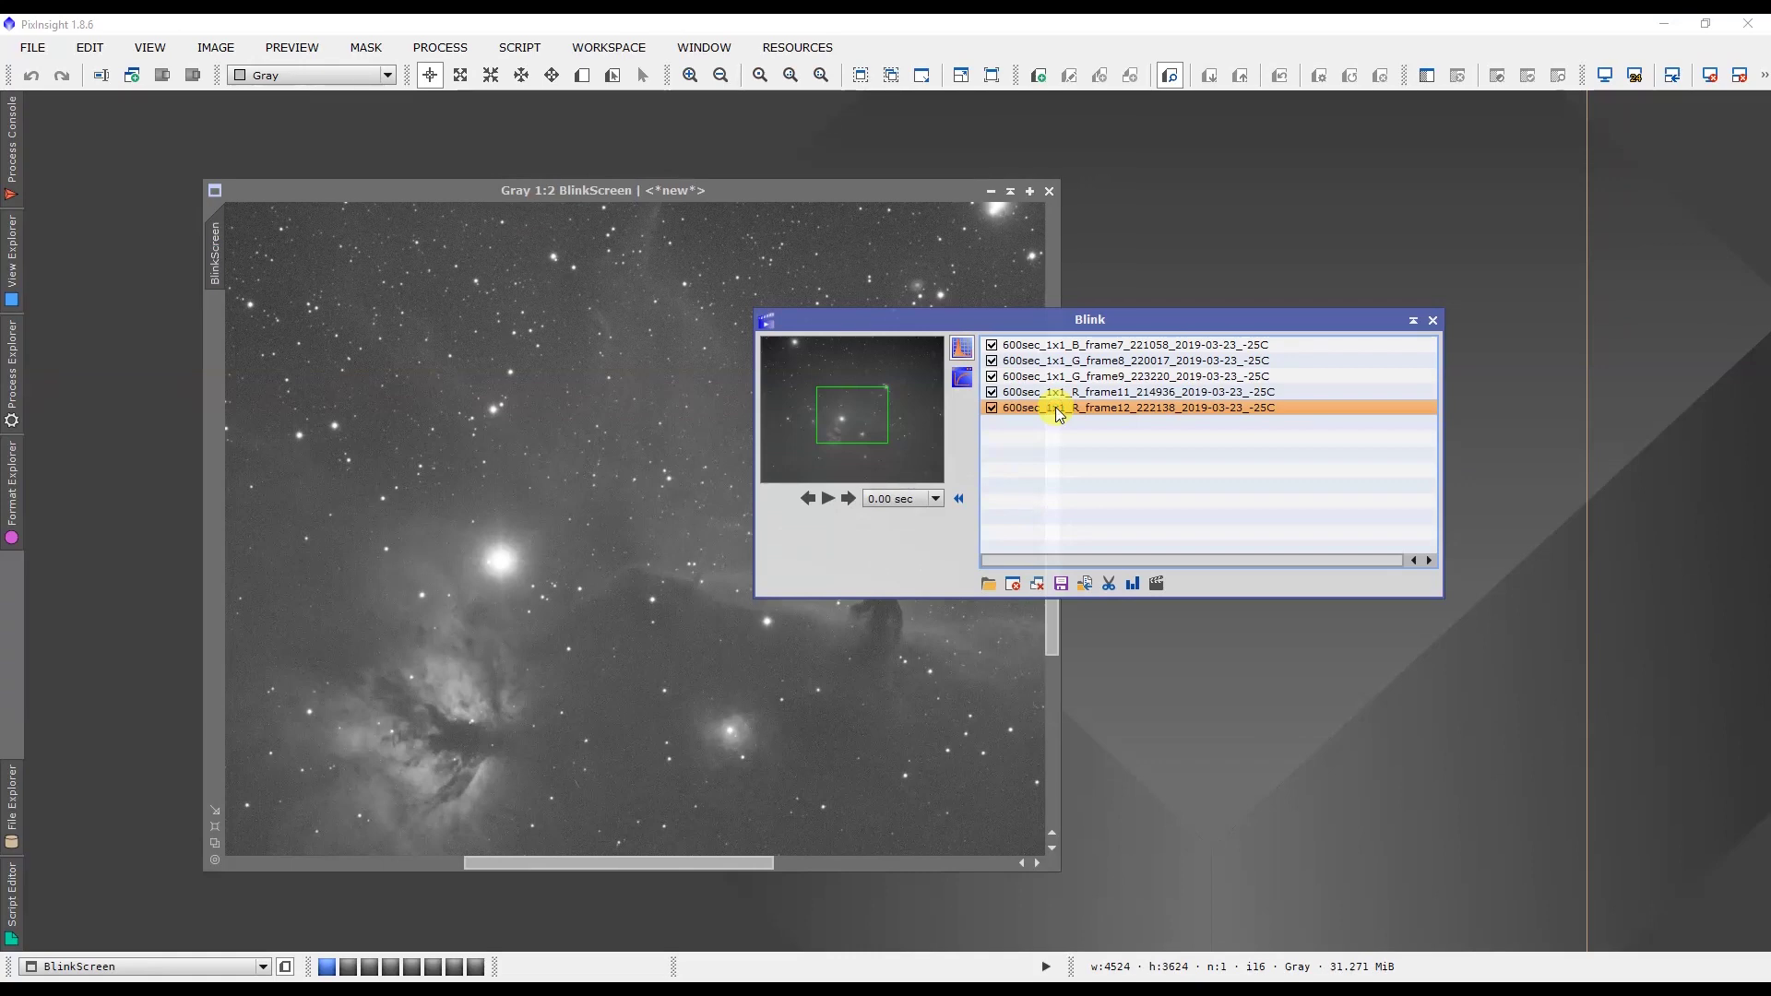
Select the trailed-star G_frame9 and choose to move it to another folder.
{"action": "scroll", "coordinate": [593, 558], "scroll_direction": "up", "scroll_amount": 2}
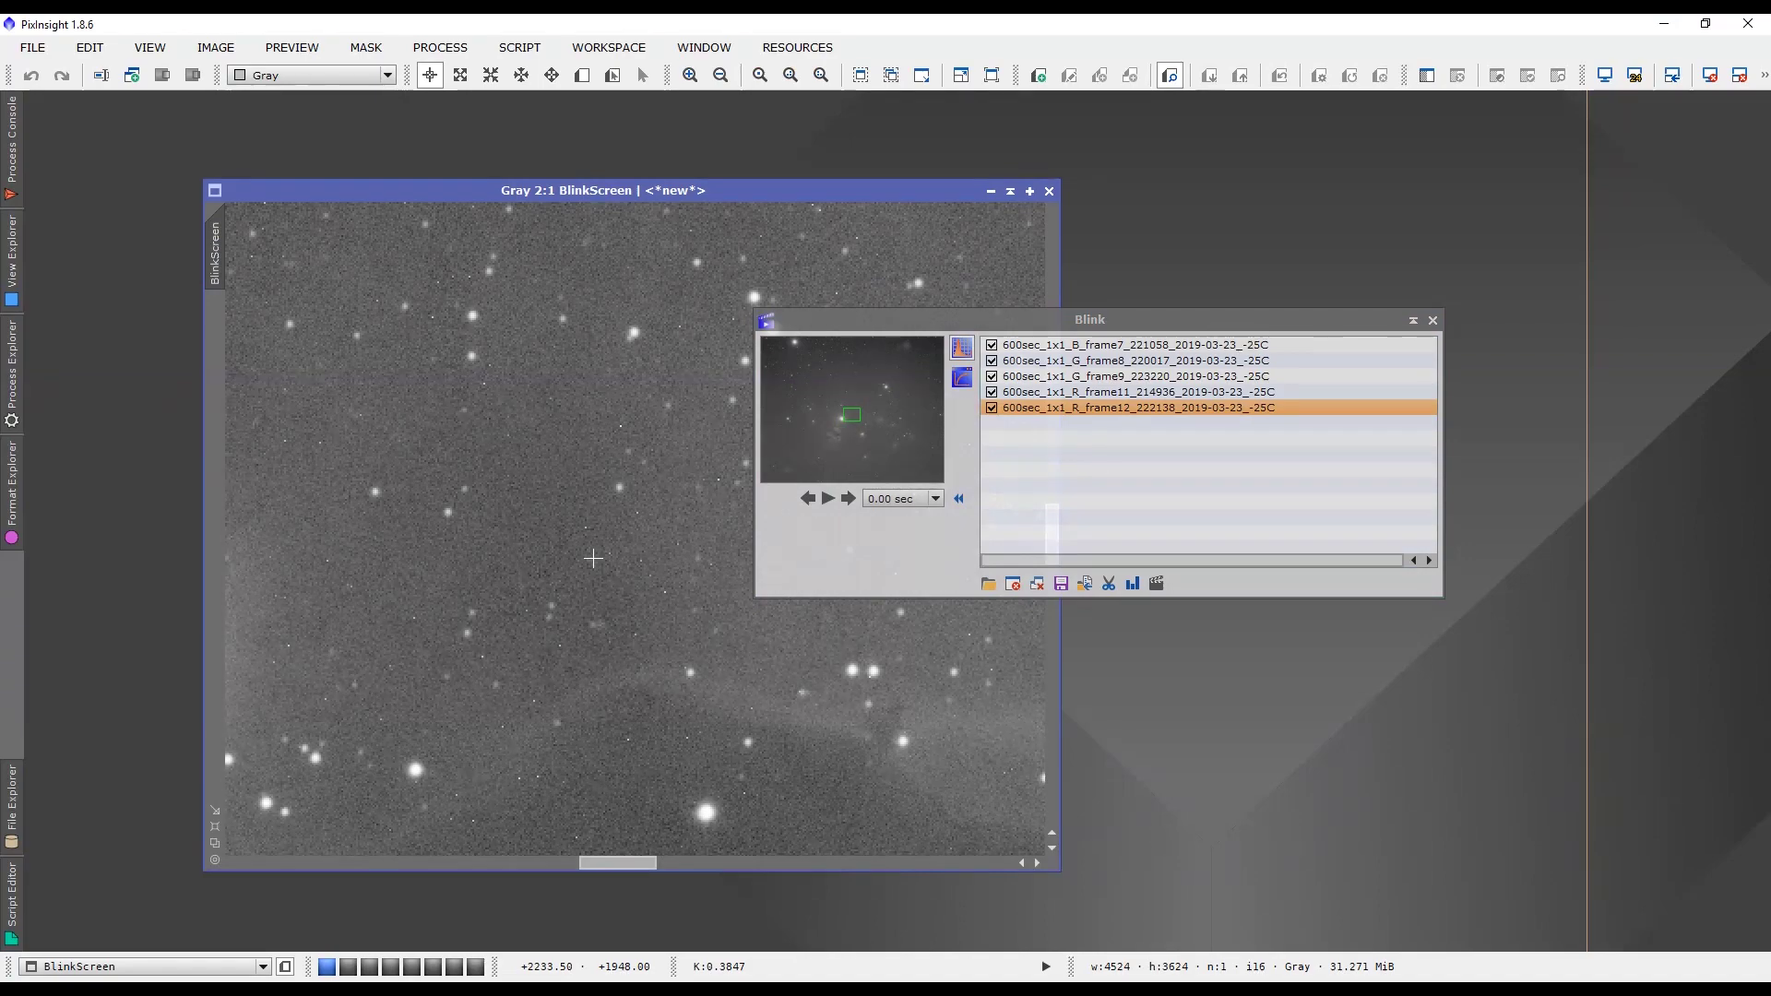
{"action": "left_click", "coordinate": [1050, 362]}
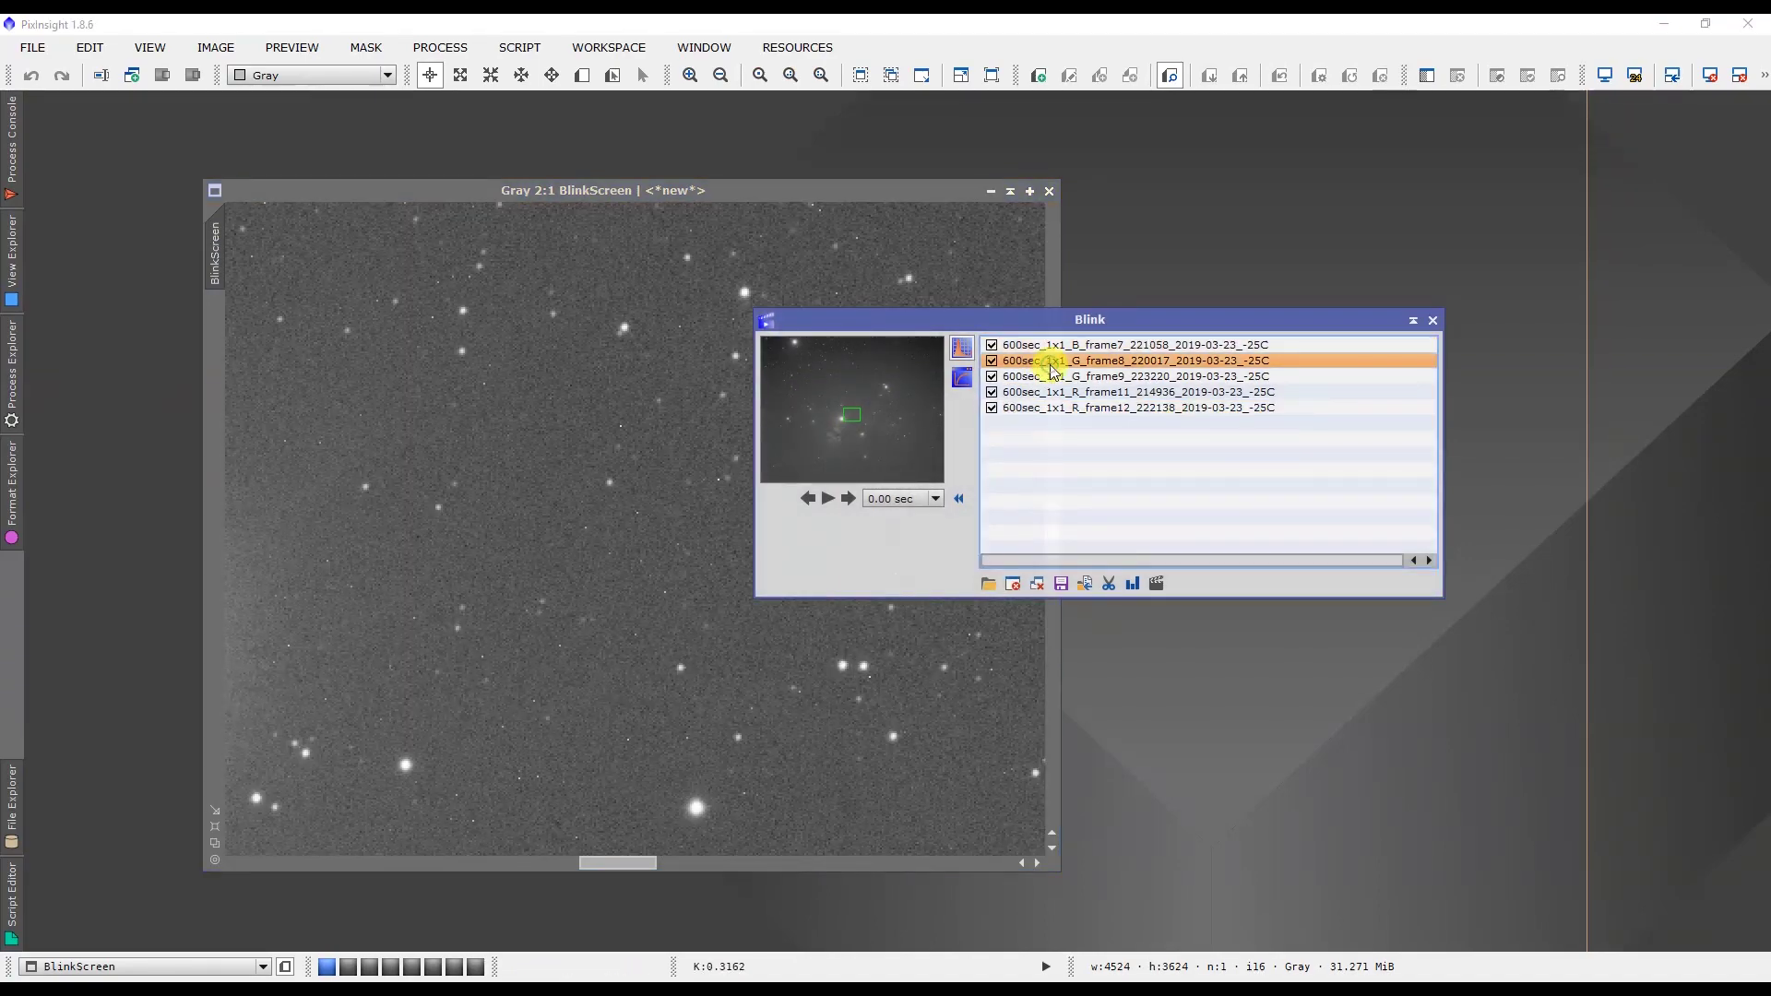
{"action": "left_click", "coordinate": [1057, 378]}
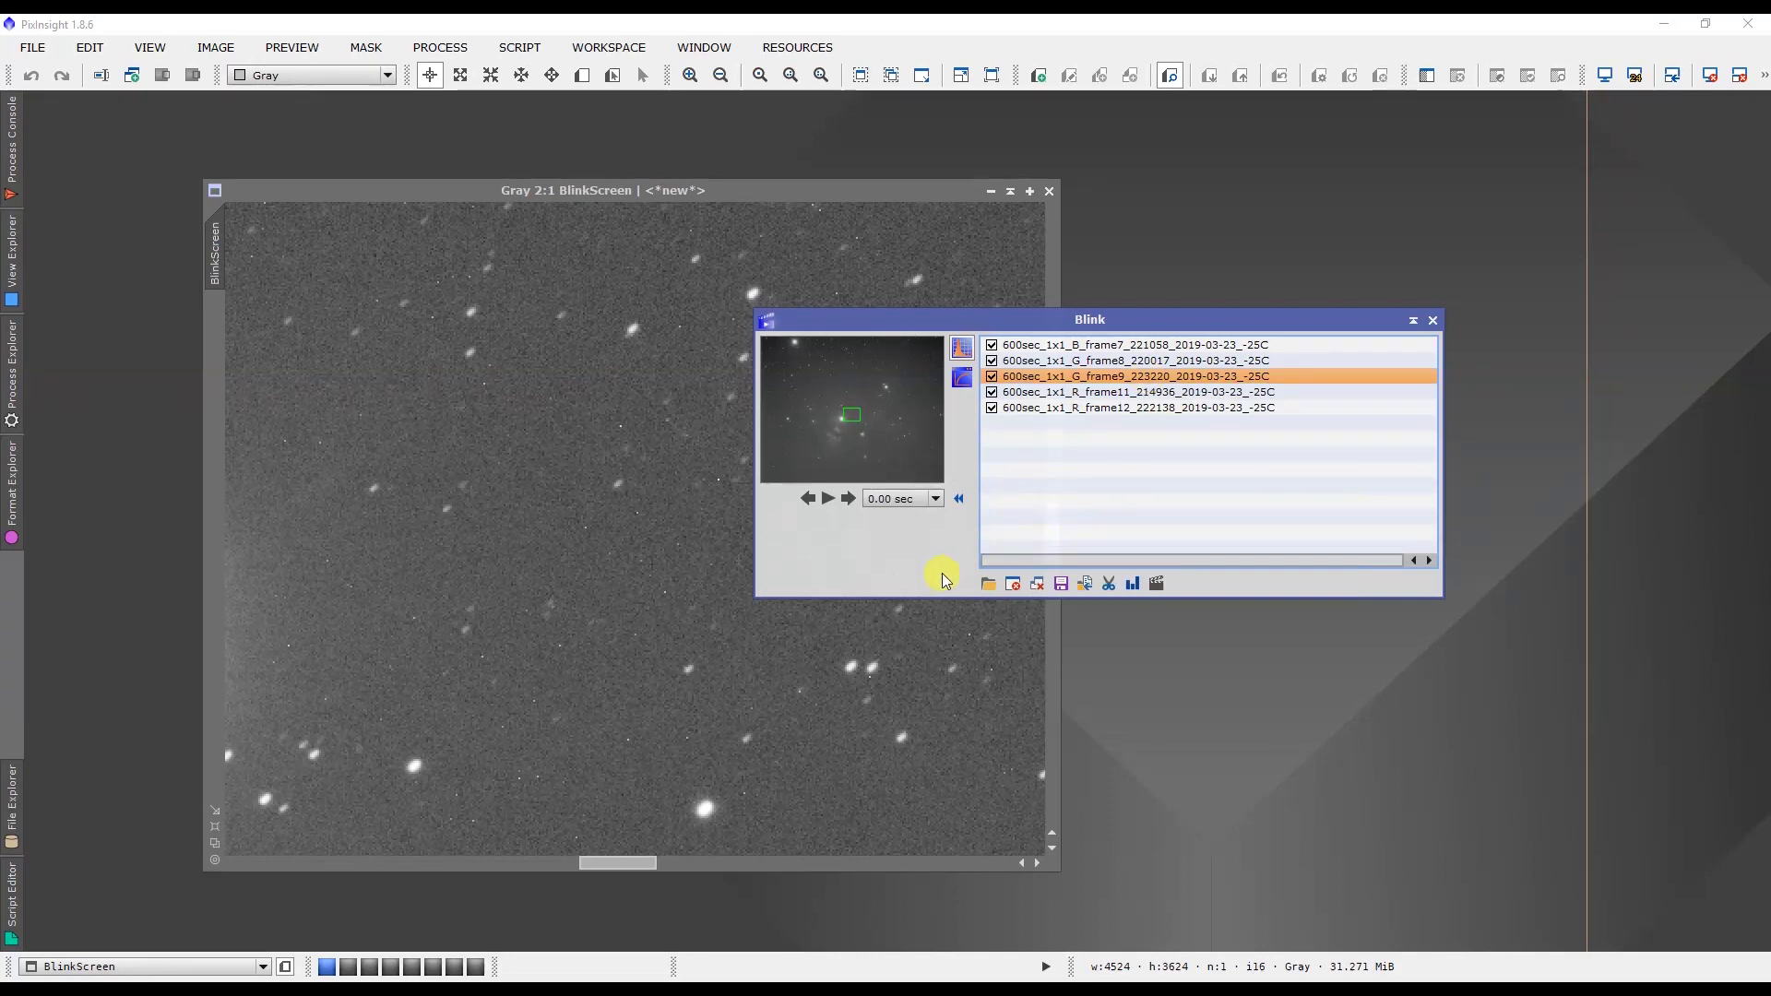
{"action": "left_click", "coordinate": [1086, 585]}
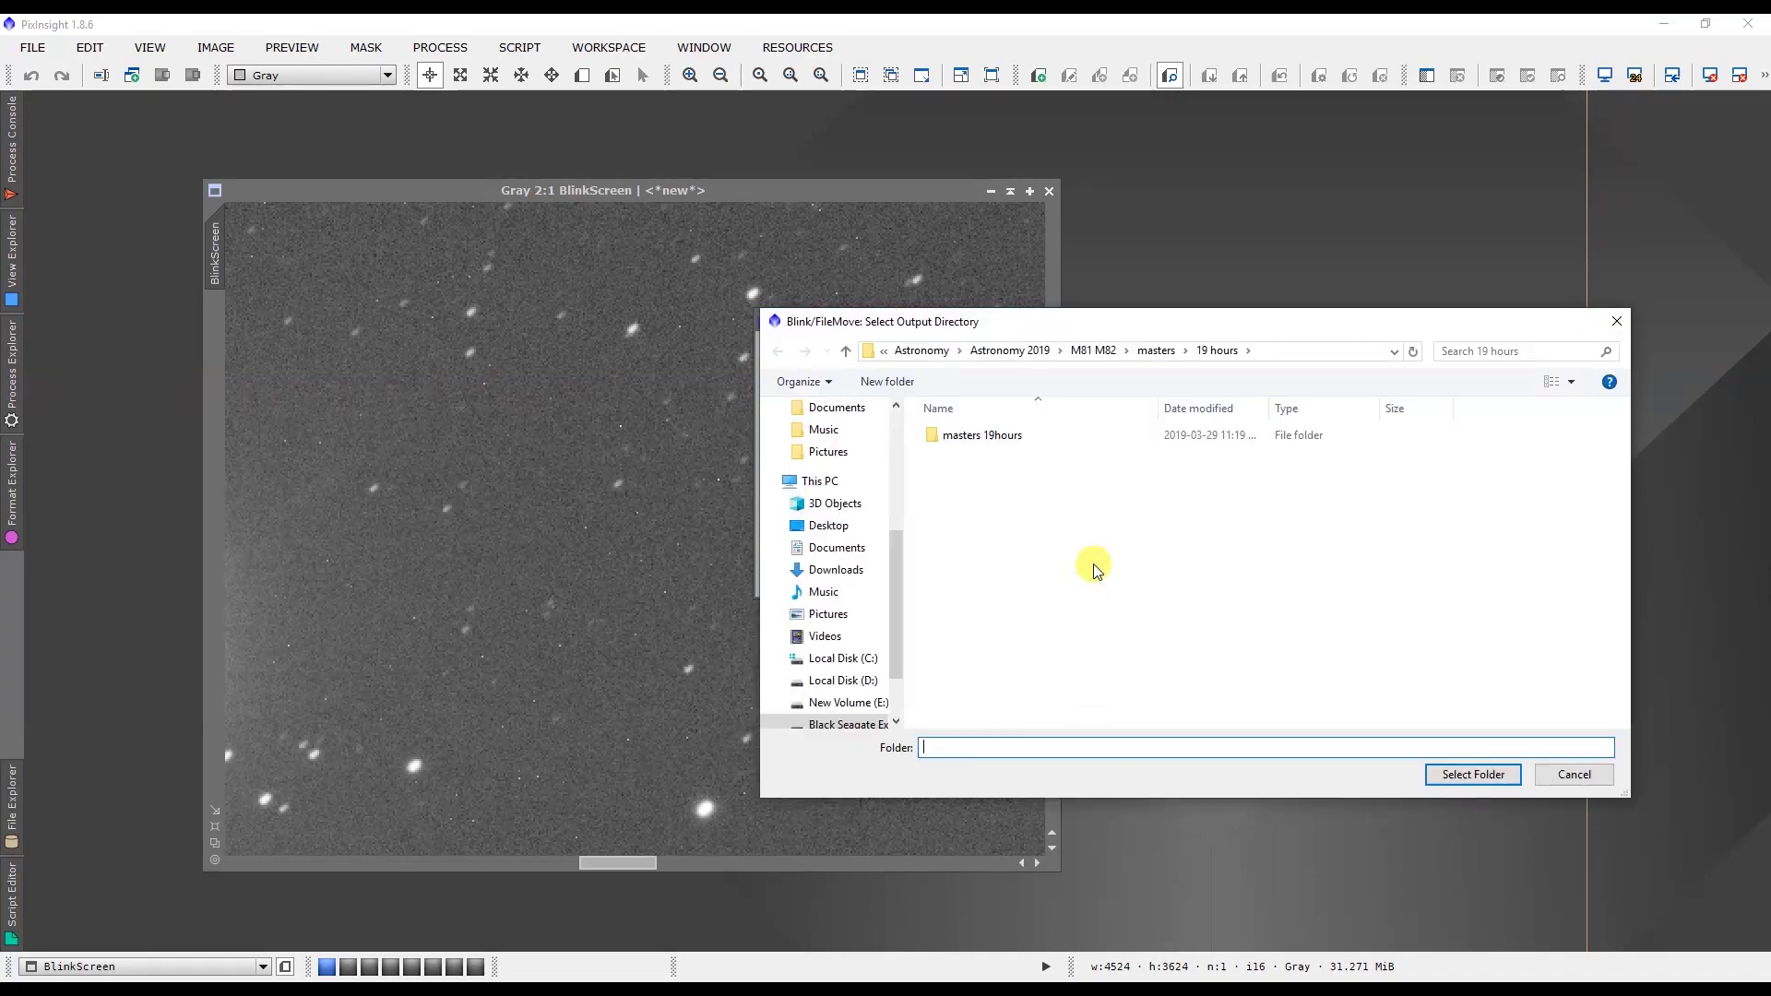
Browse the destination dialog to Horse Head and Flame_Light > night4.
{"action": "left_click", "coordinate": [1026, 350]}
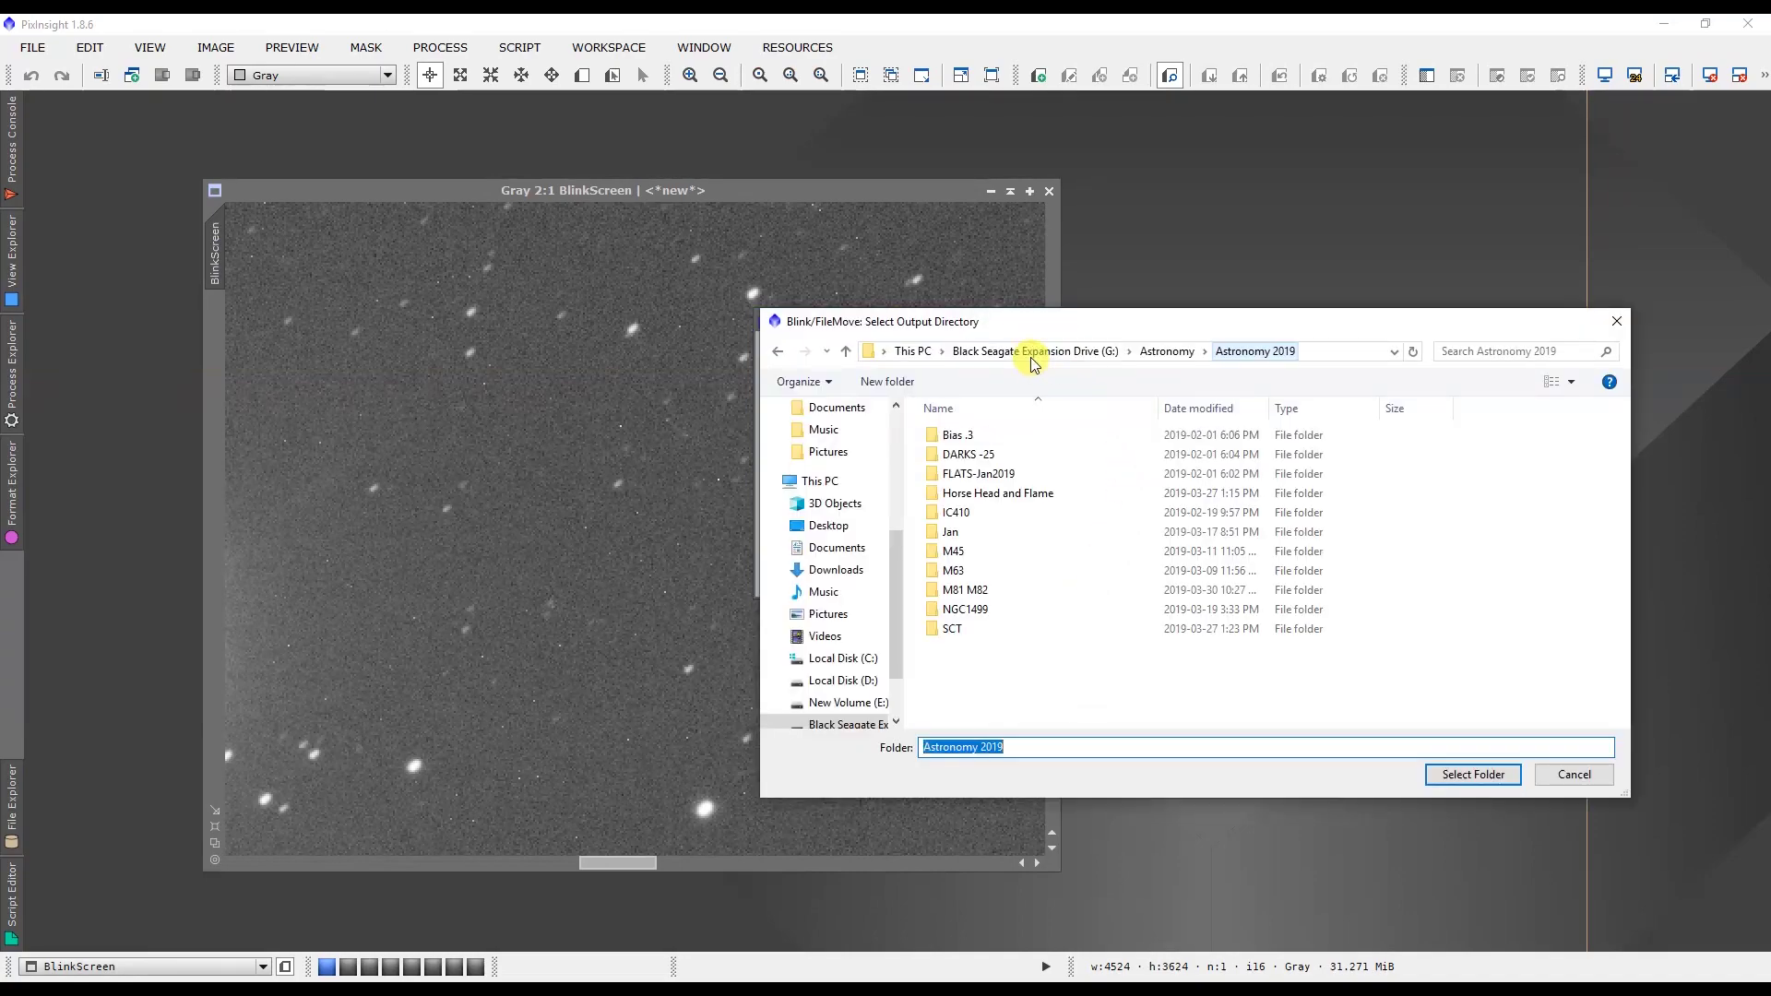
{"action": "double_click", "coordinate": [997, 496]}
{"action": "left_click", "coordinate": [1068, 466]}
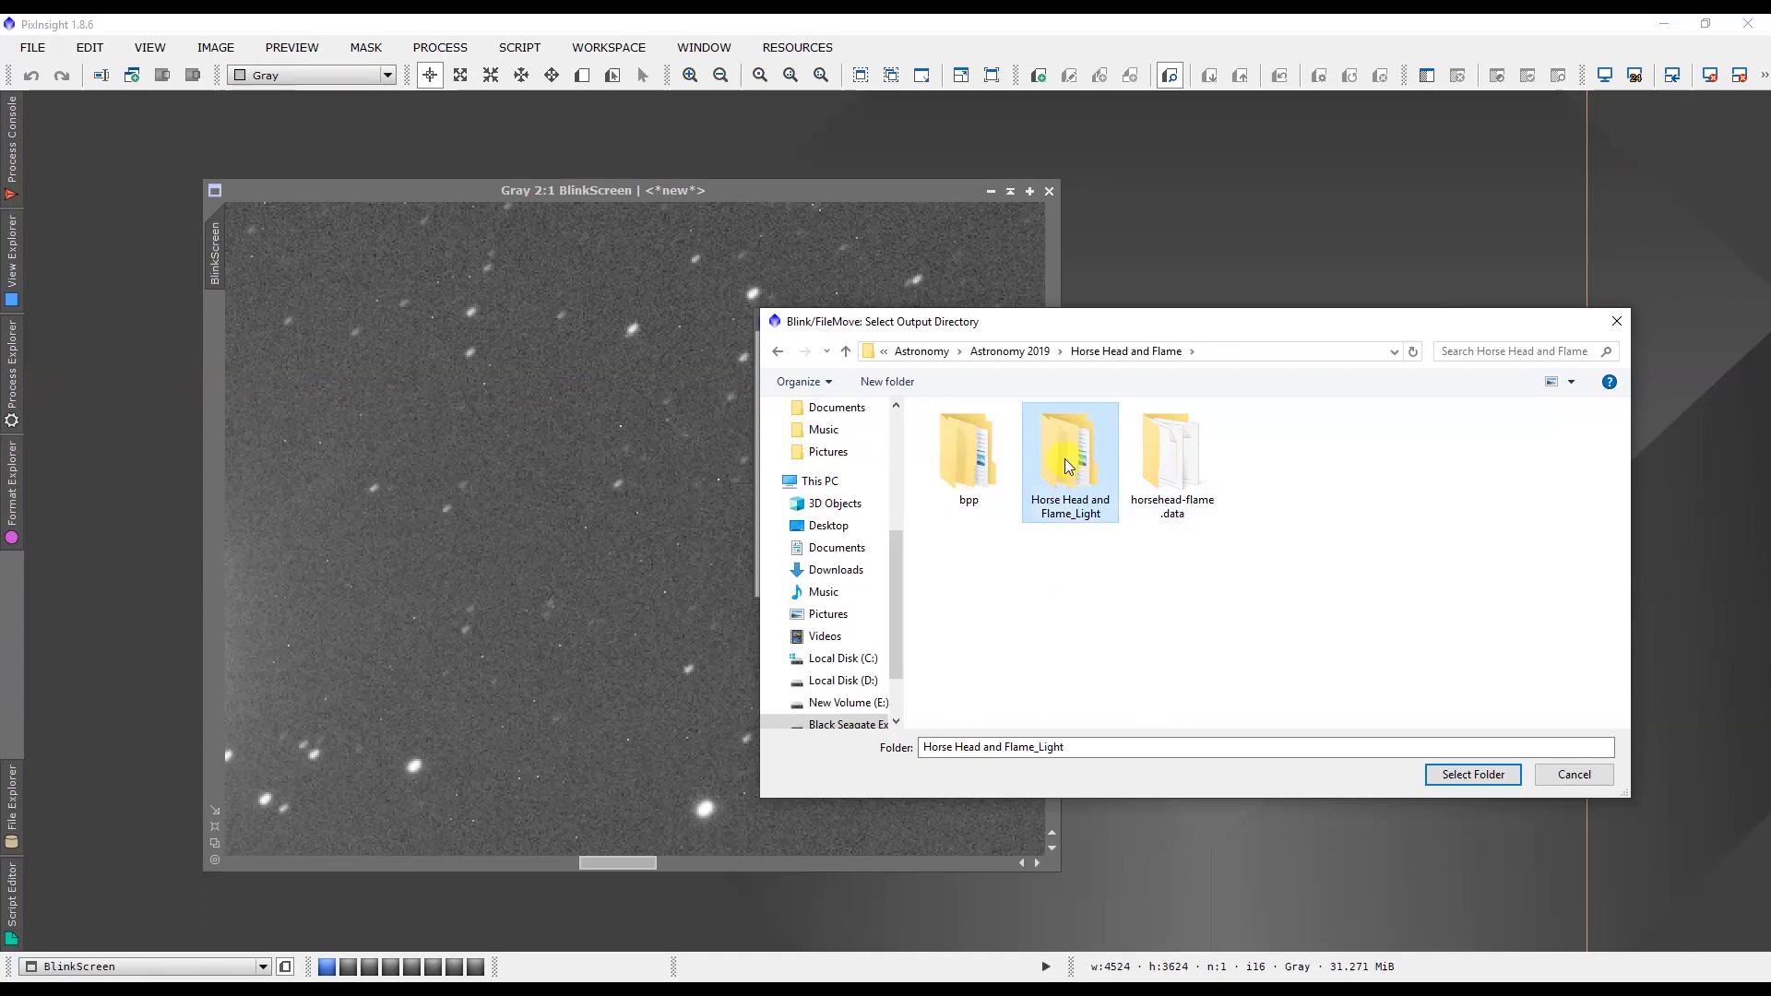
{"action": "double_click", "coordinate": [1067, 466]}
{"action": "double_click", "coordinate": [1068, 494]}
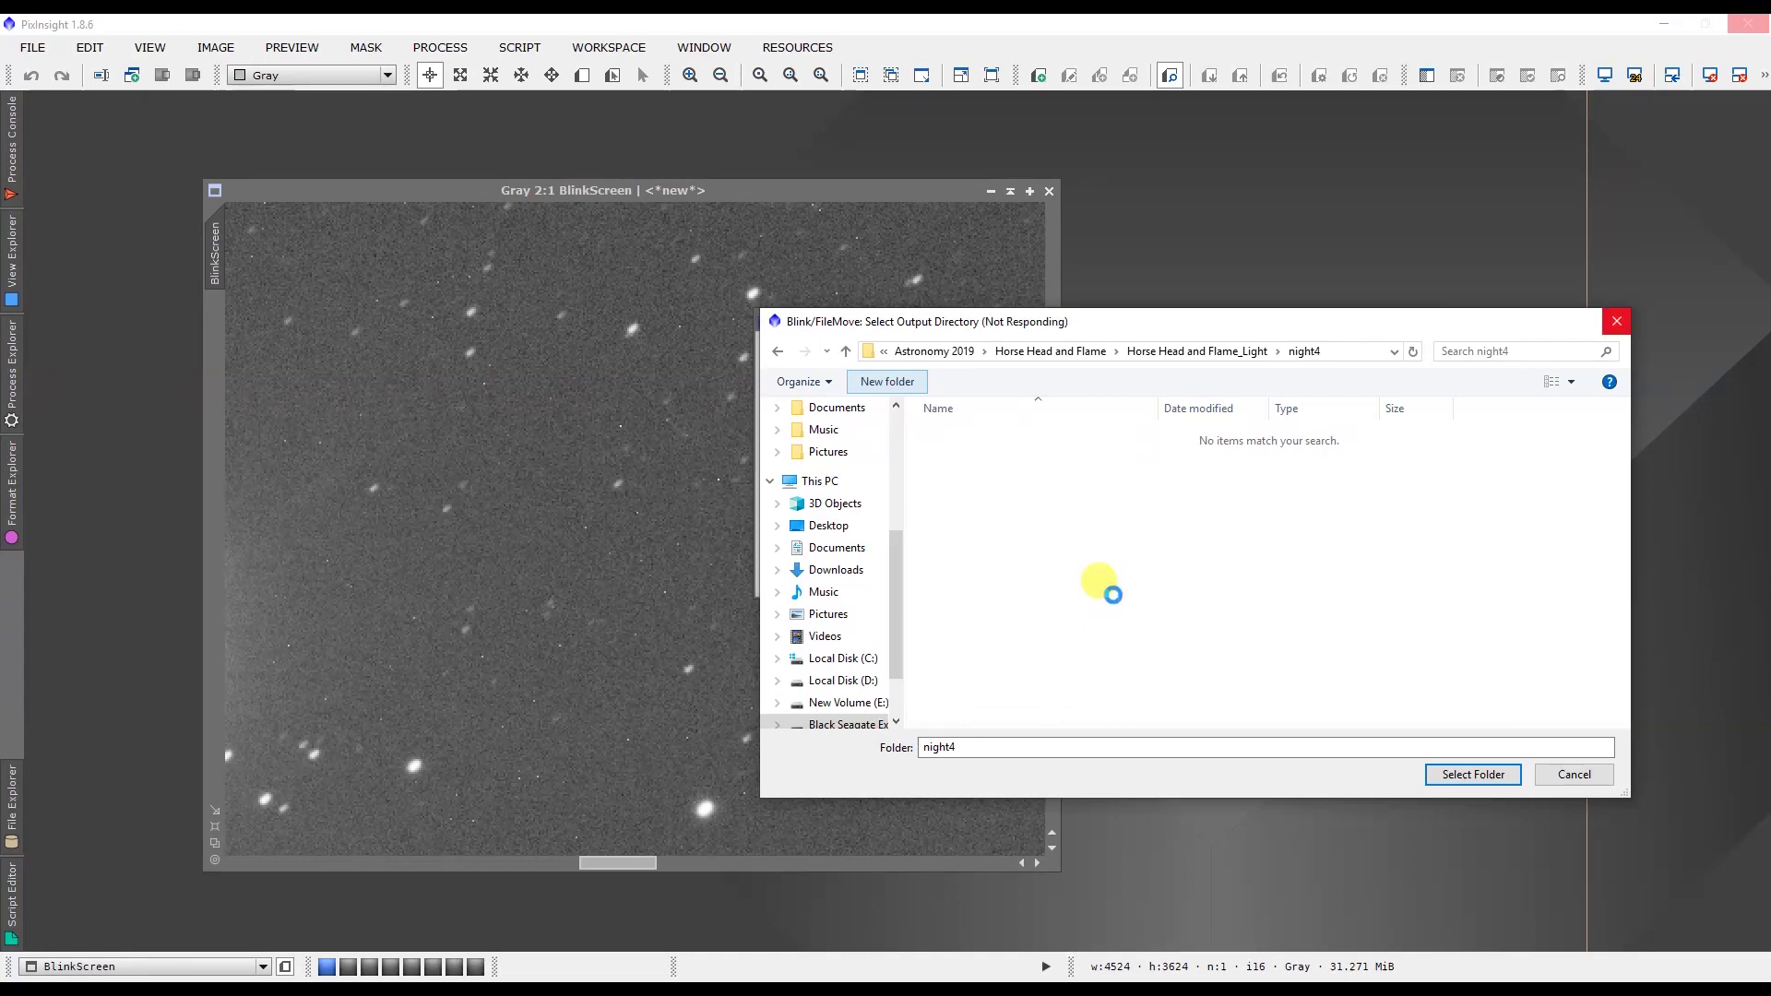
Create a new 'bad' folder in night4, make it the destination and move G_frame9 there.
{"action": "type", "text": "d"}
{"action": "key", "text": "Return"}
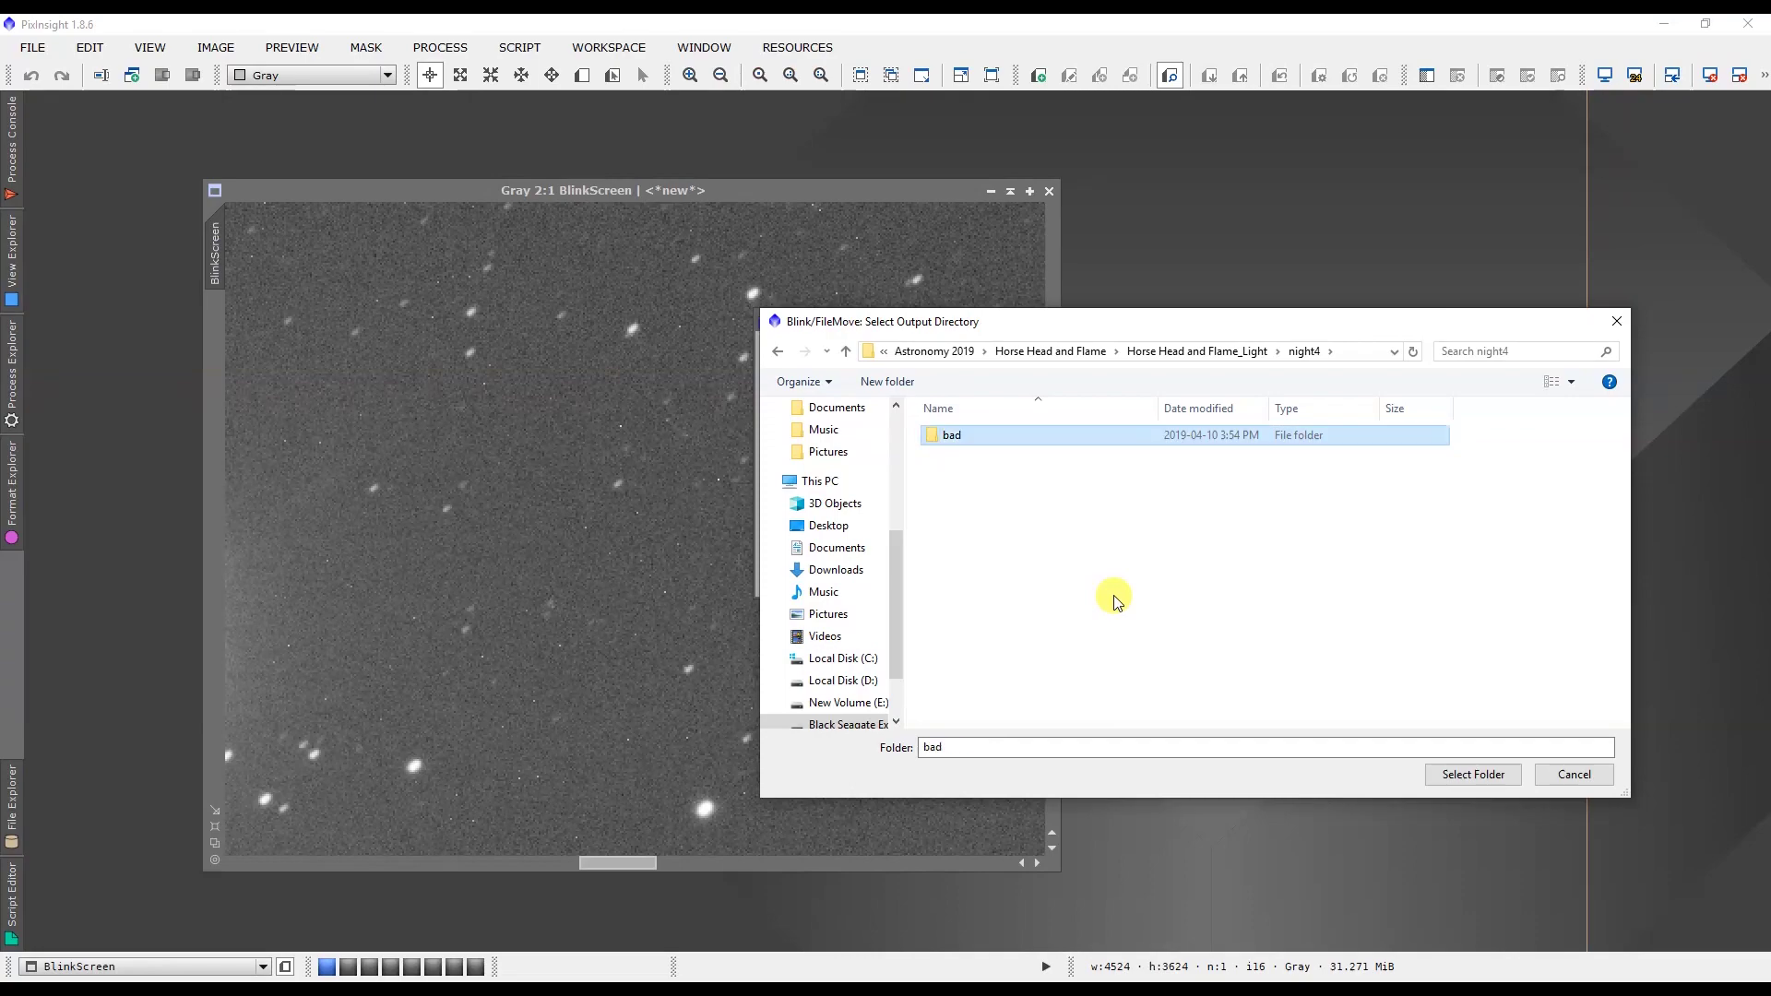
{"action": "left_click", "coordinate": [1019, 547]}
{"action": "double_click", "coordinate": [959, 435]}
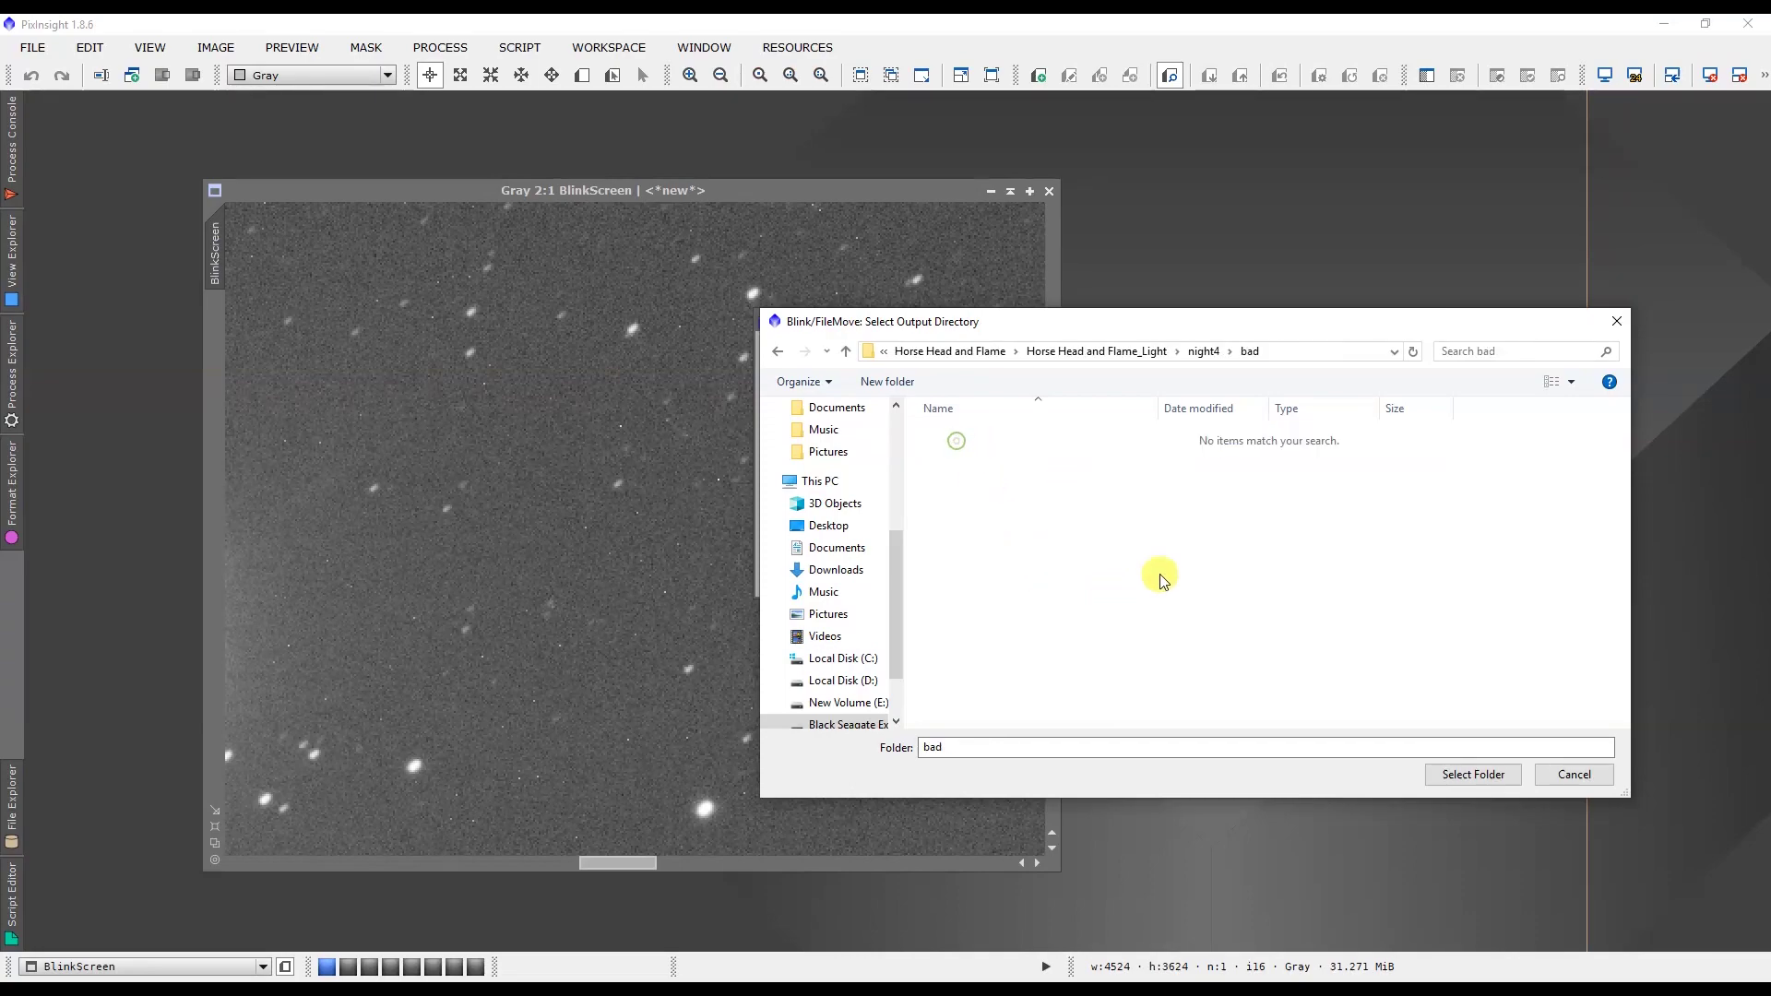
{"action": "left_click", "coordinate": [1446, 775]}
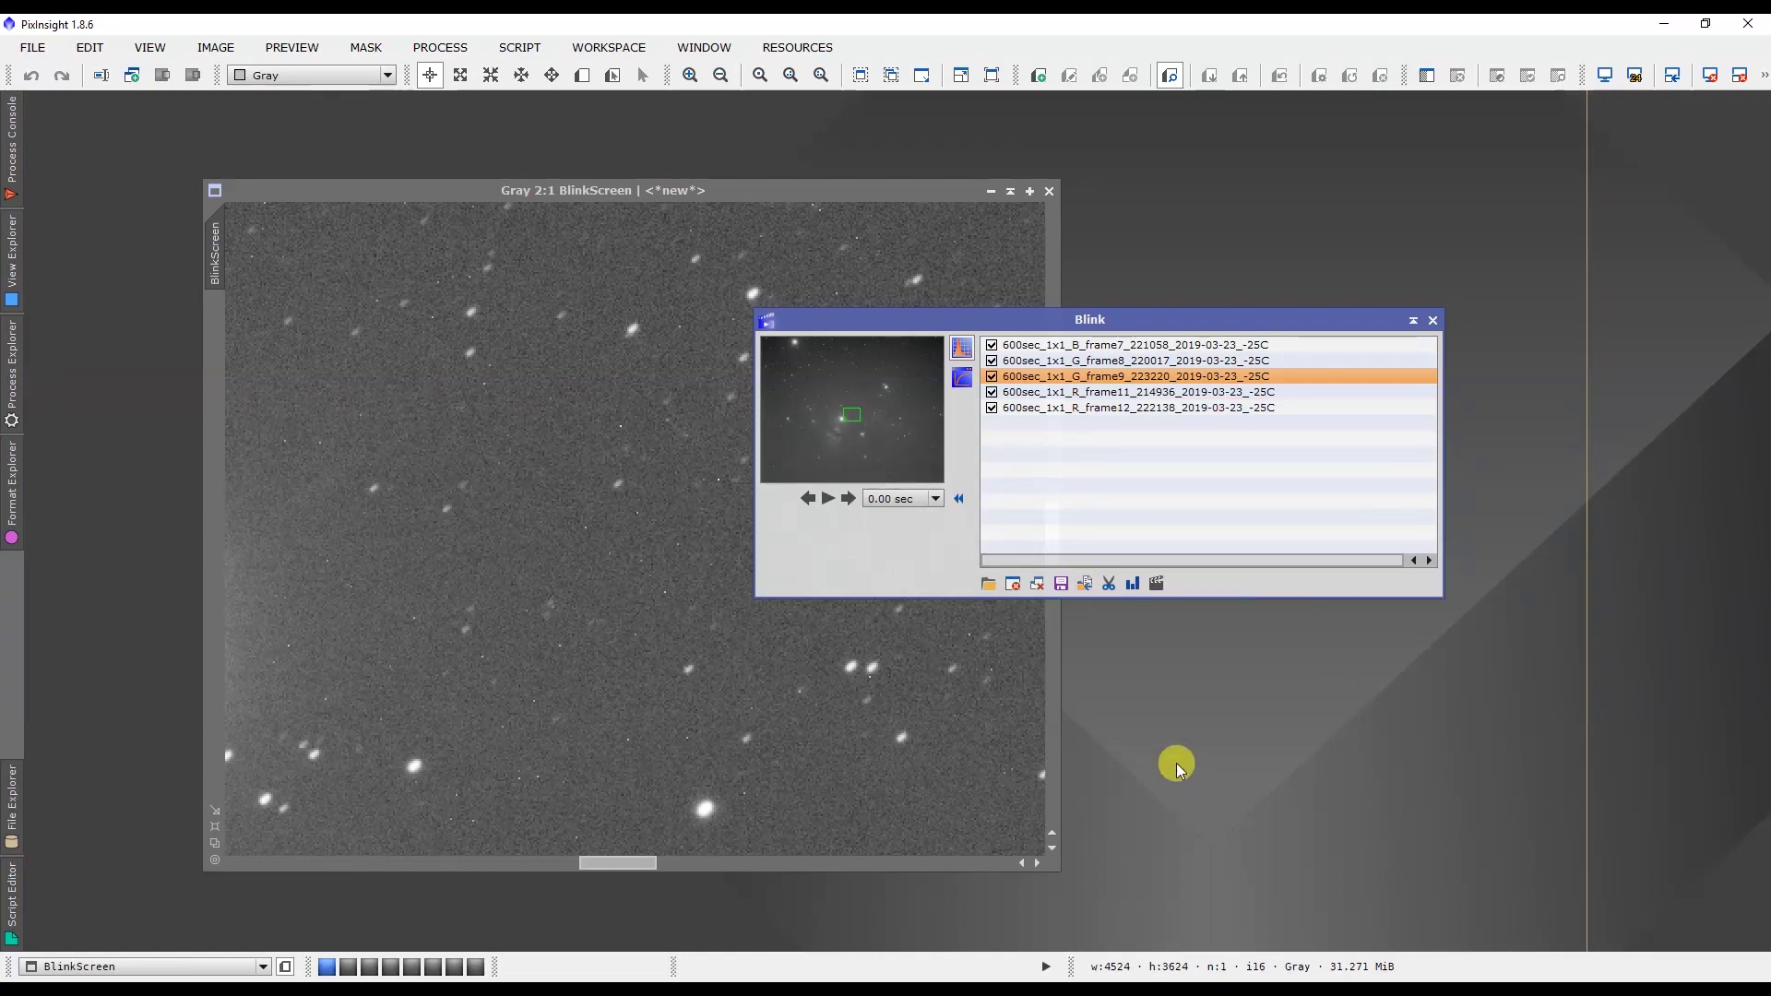
{"action": "mouse_move", "coordinate": [1049, 436]}
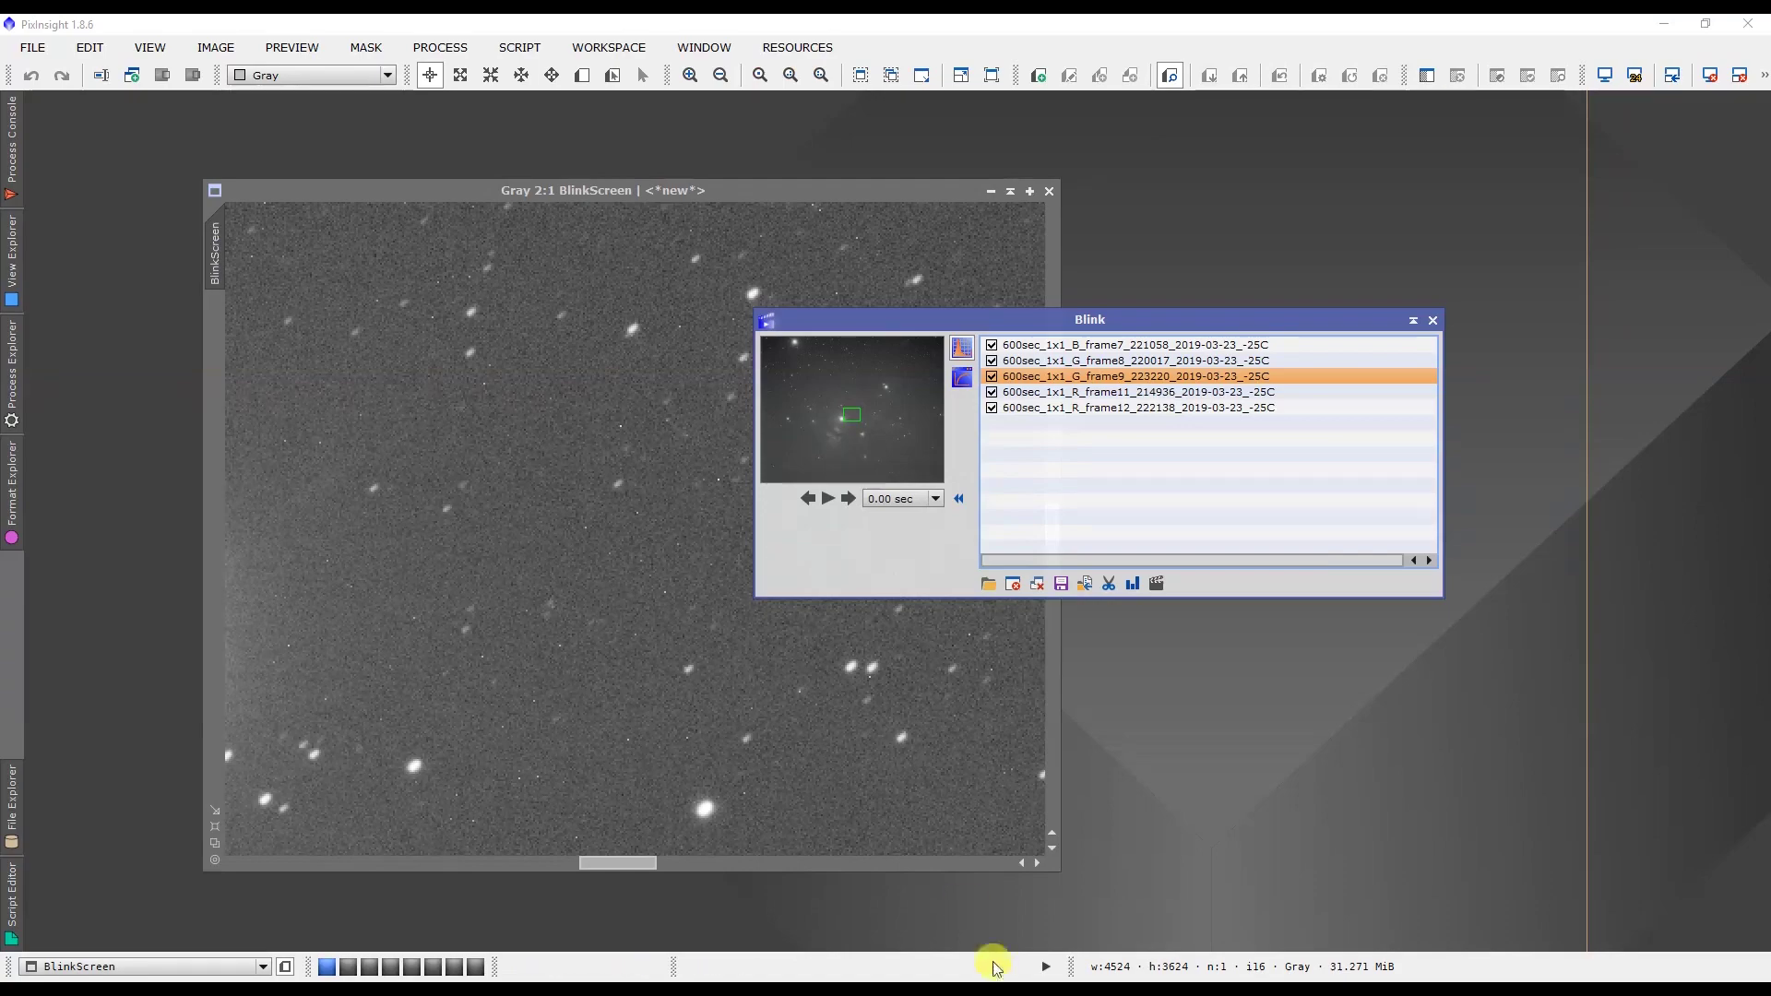
{"action": "left_click", "coordinate": [1001, 991]}
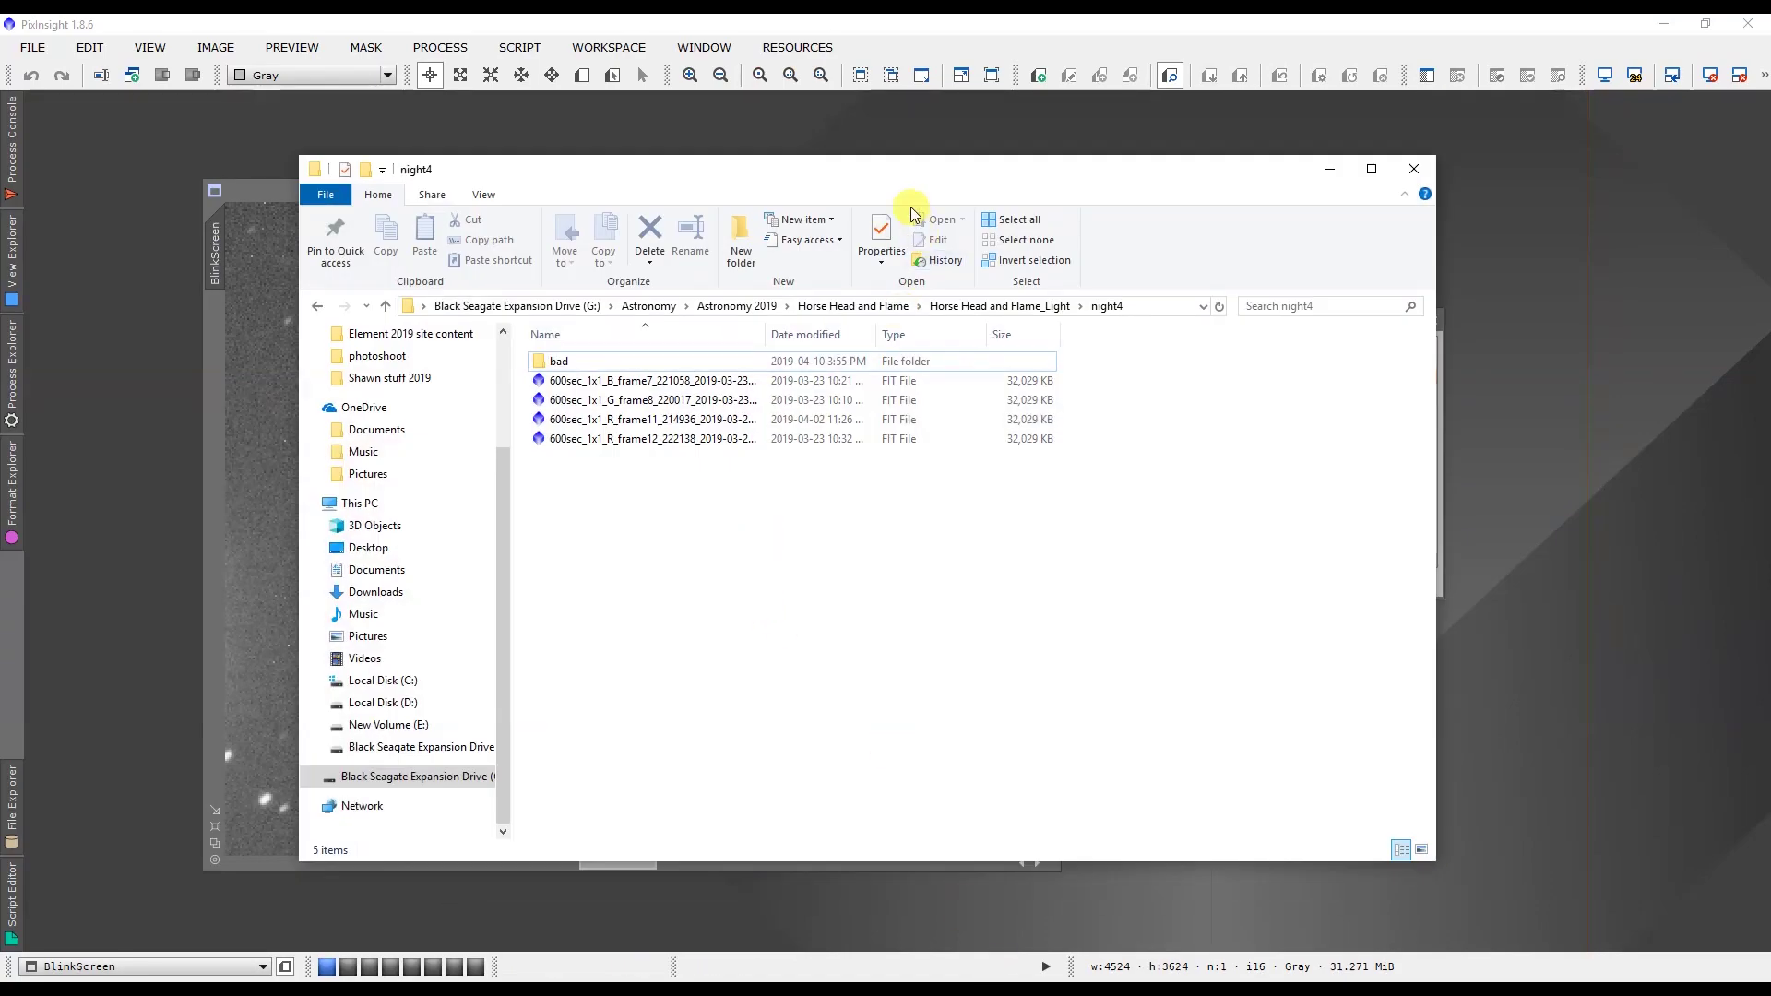
{"action": "left_click_drag", "start_coordinate": [908, 169], "coordinate": [919, 198]}
{"action": "left_click_drag", "start_coordinate": [711, 556], "coordinate": [599, 406]}
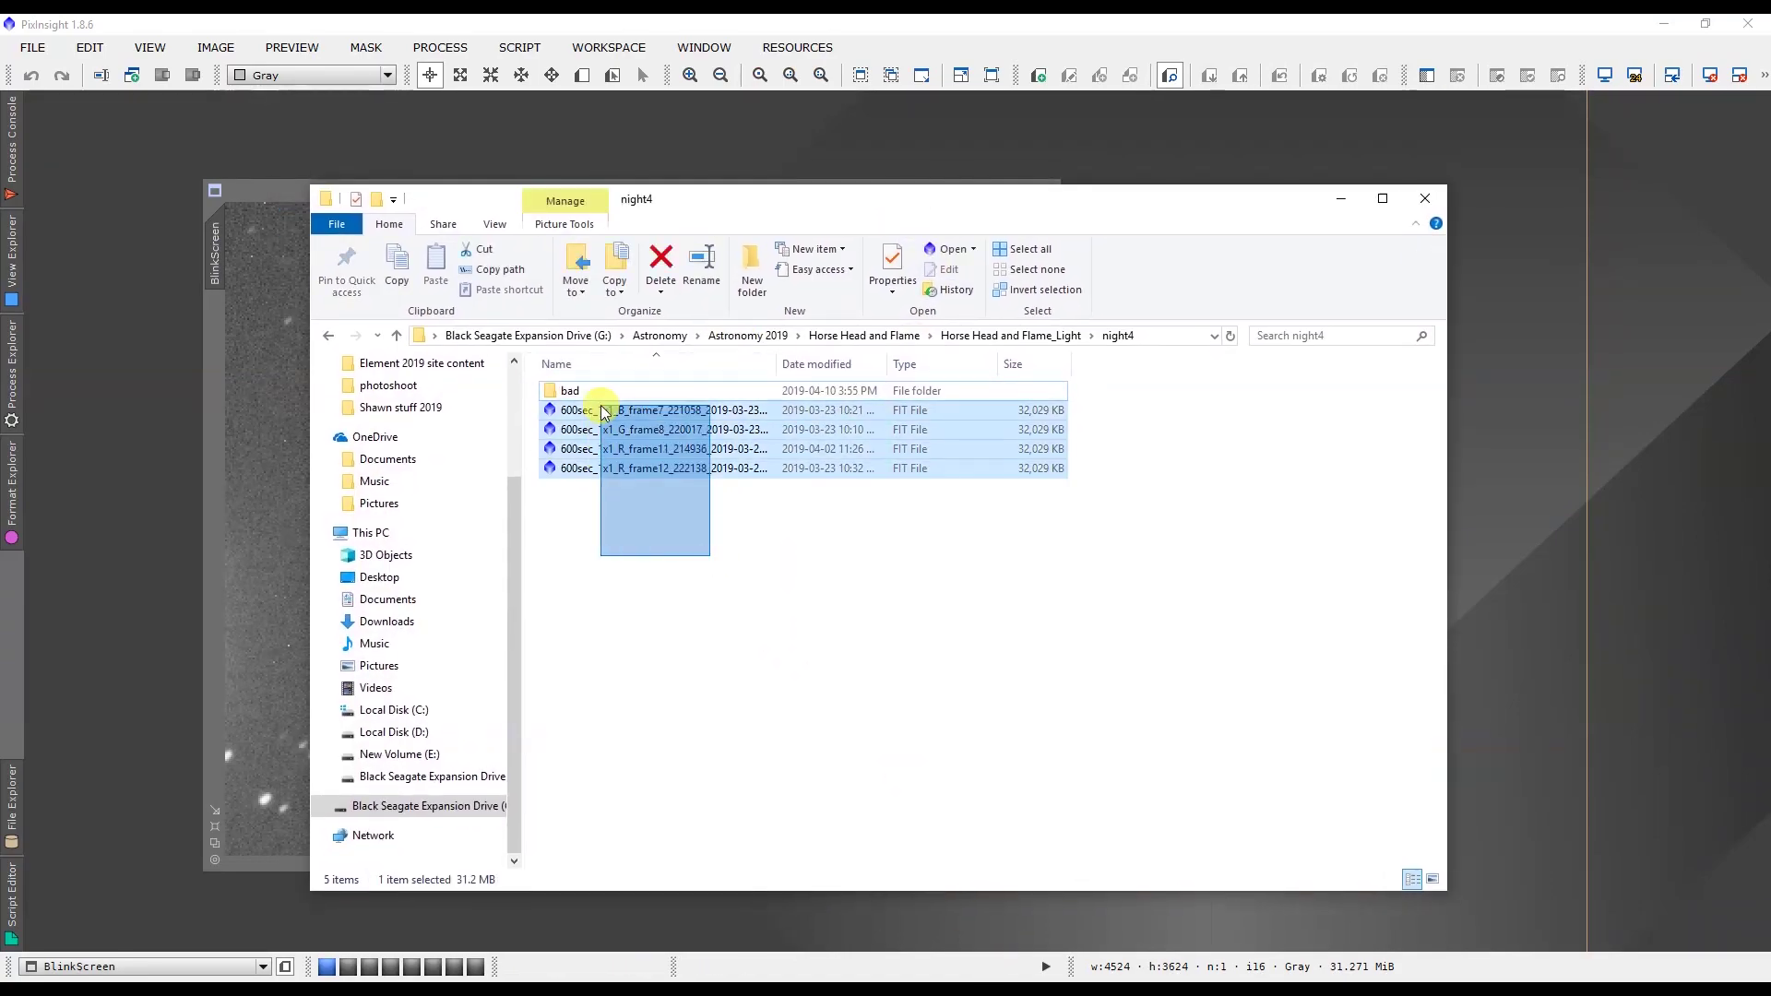
{"action": "left_click", "coordinate": [735, 574]}
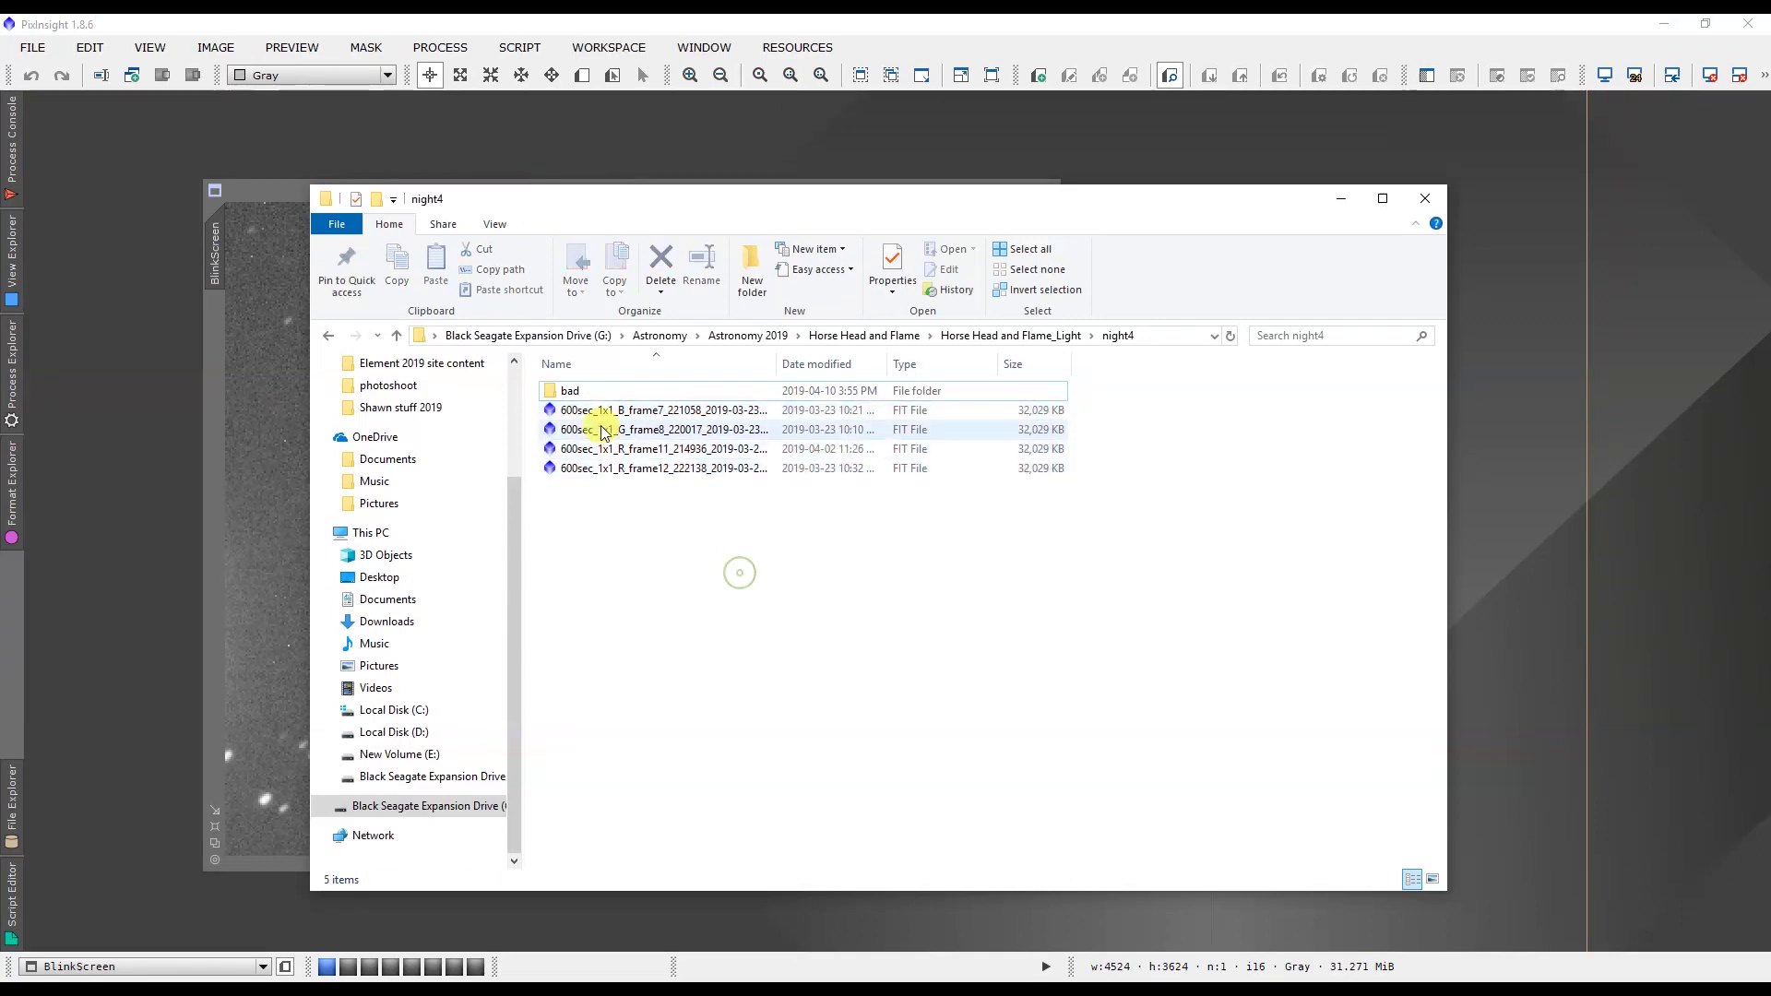
{"action": "left_click", "coordinate": [584, 395]}
{"action": "double_click", "coordinate": [584, 395]}
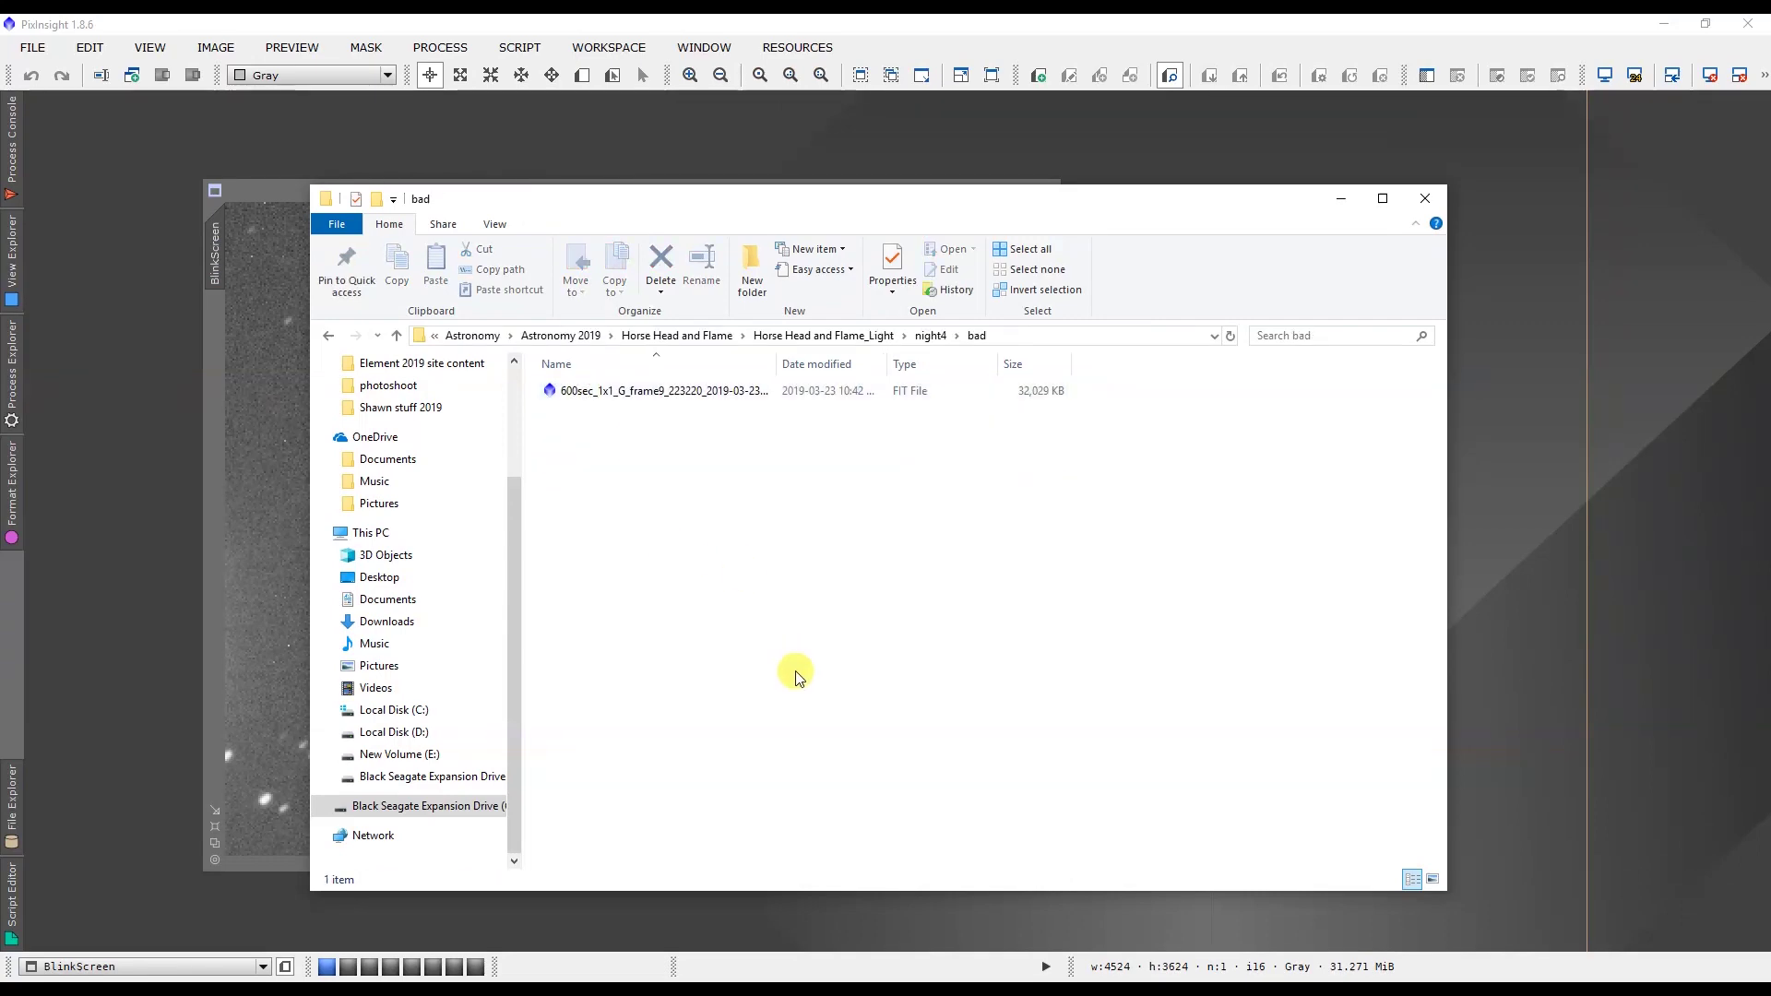
{"action": "left_click", "coordinate": [659, 407]}
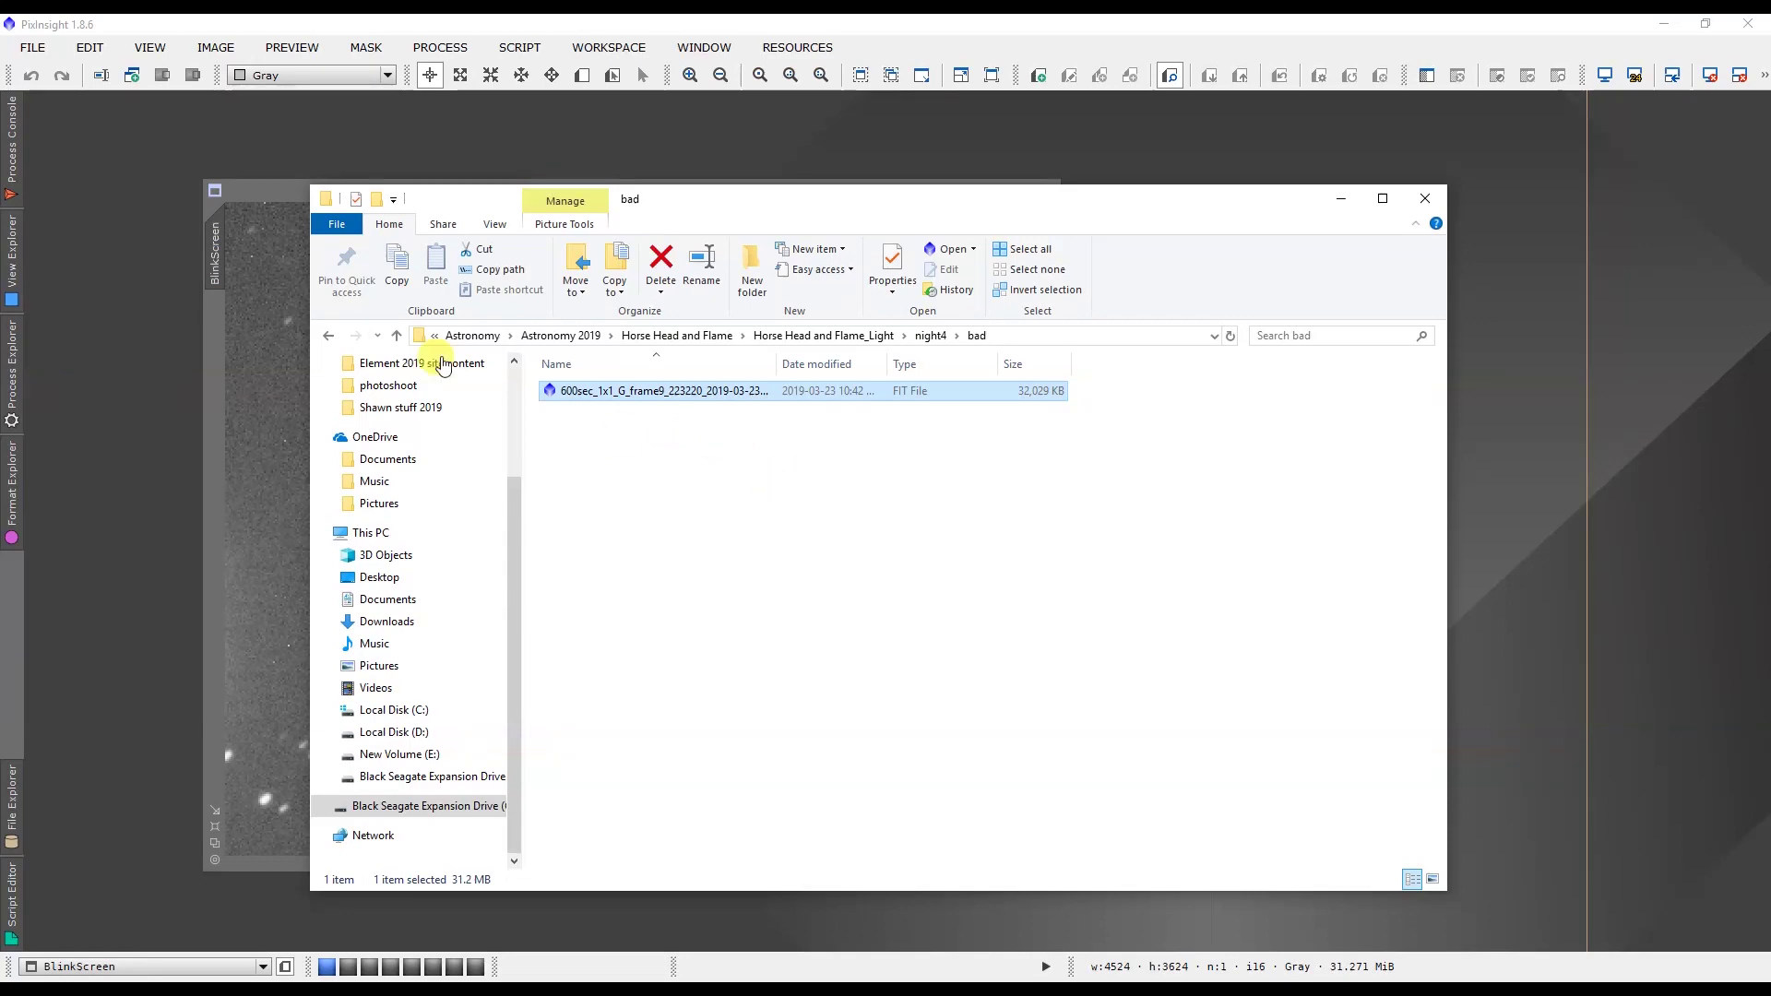
{"action": "left_click", "coordinate": [328, 335]}
{"action": "left_click", "coordinate": [608, 412]}
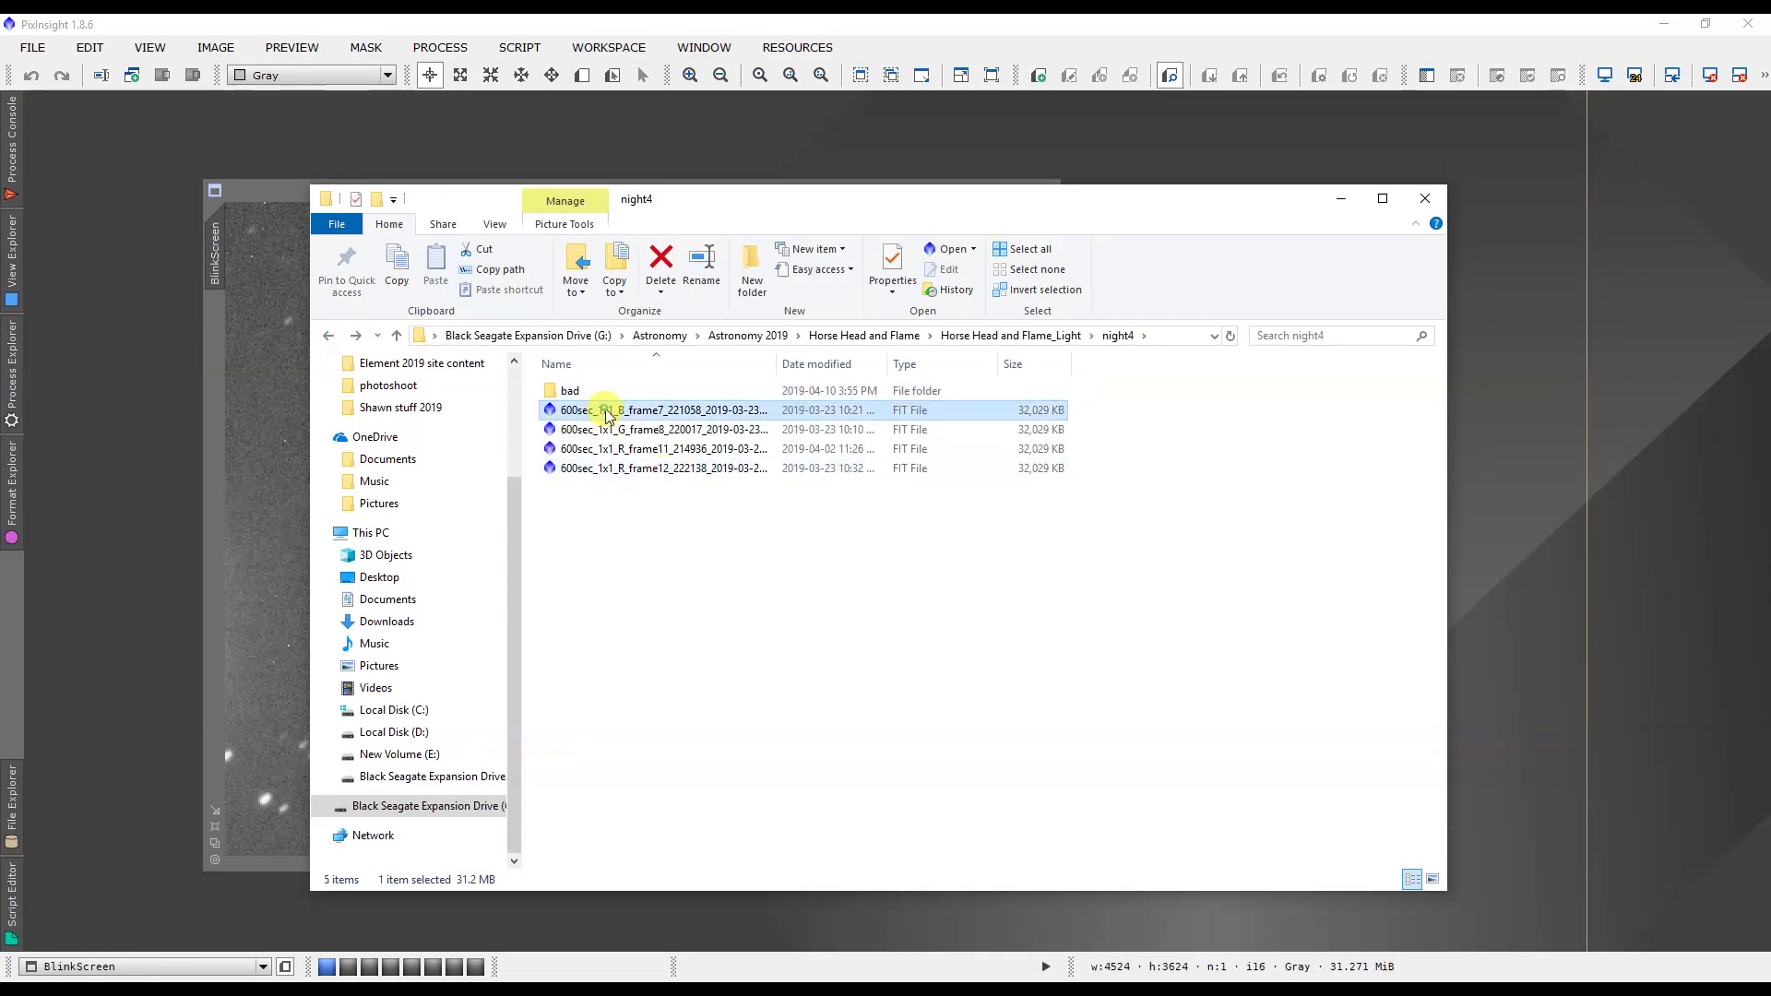
{"action": "left_click", "coordinate": [633, 470]}
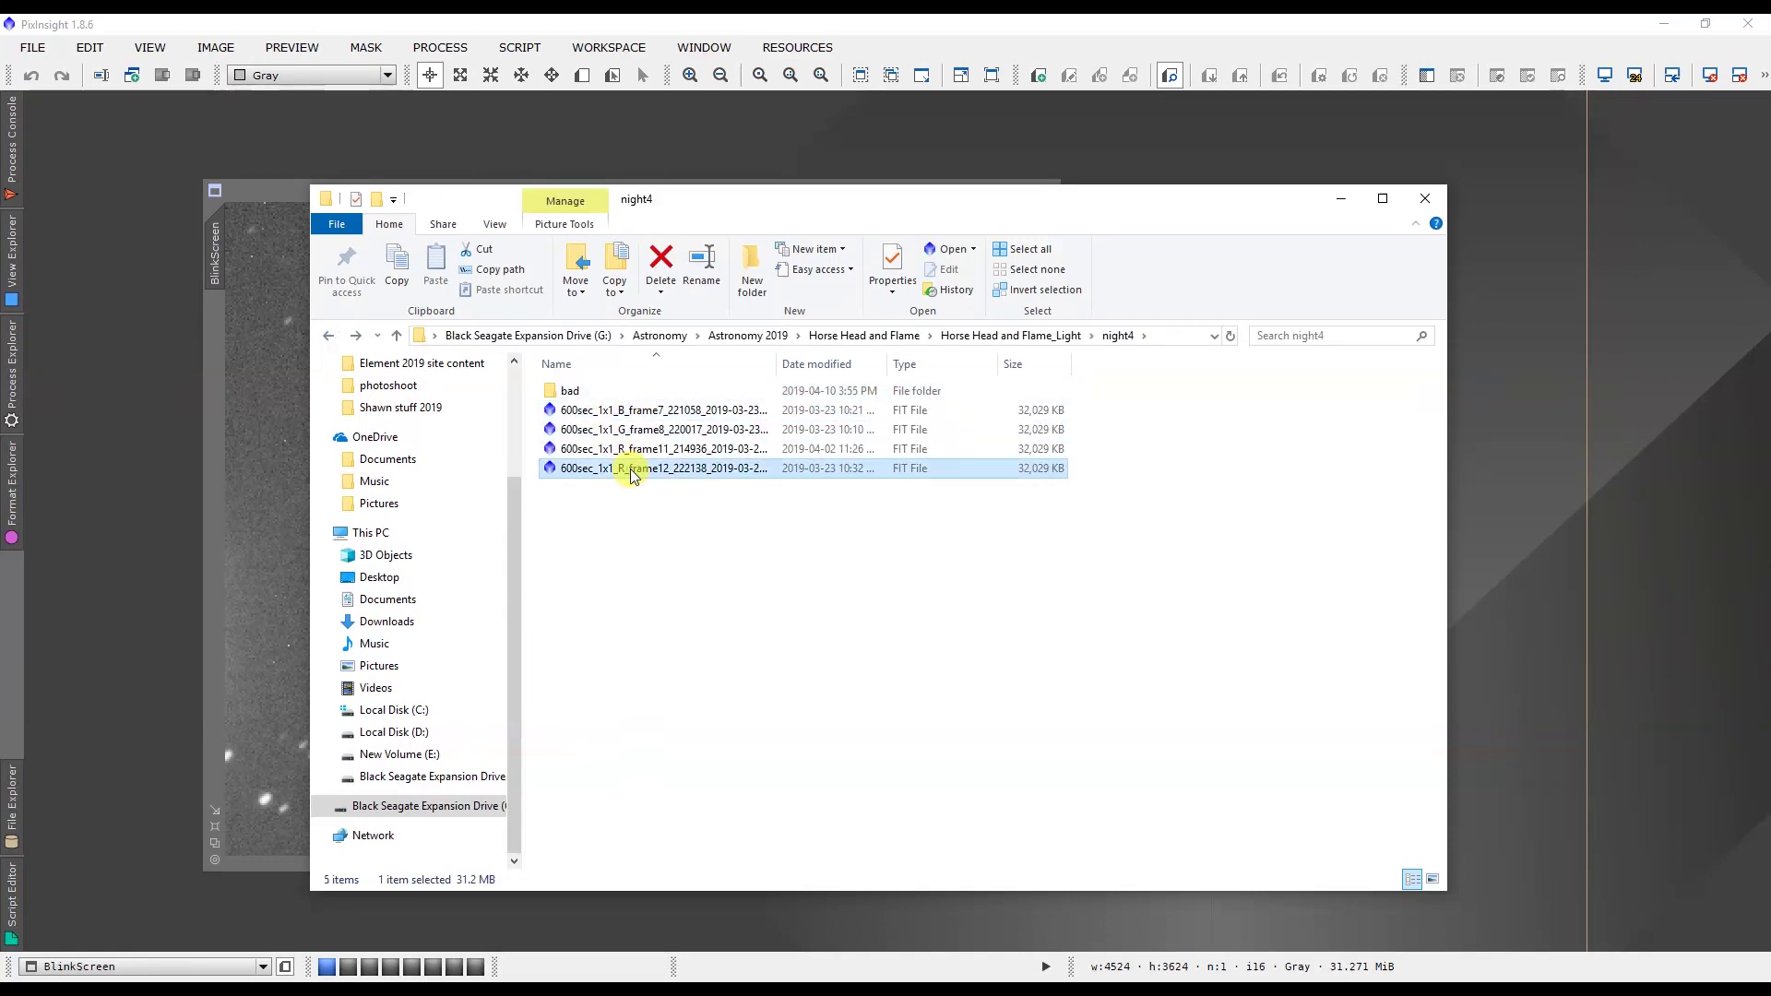
{"action": "left_click", "coordinate": [635, 410]}
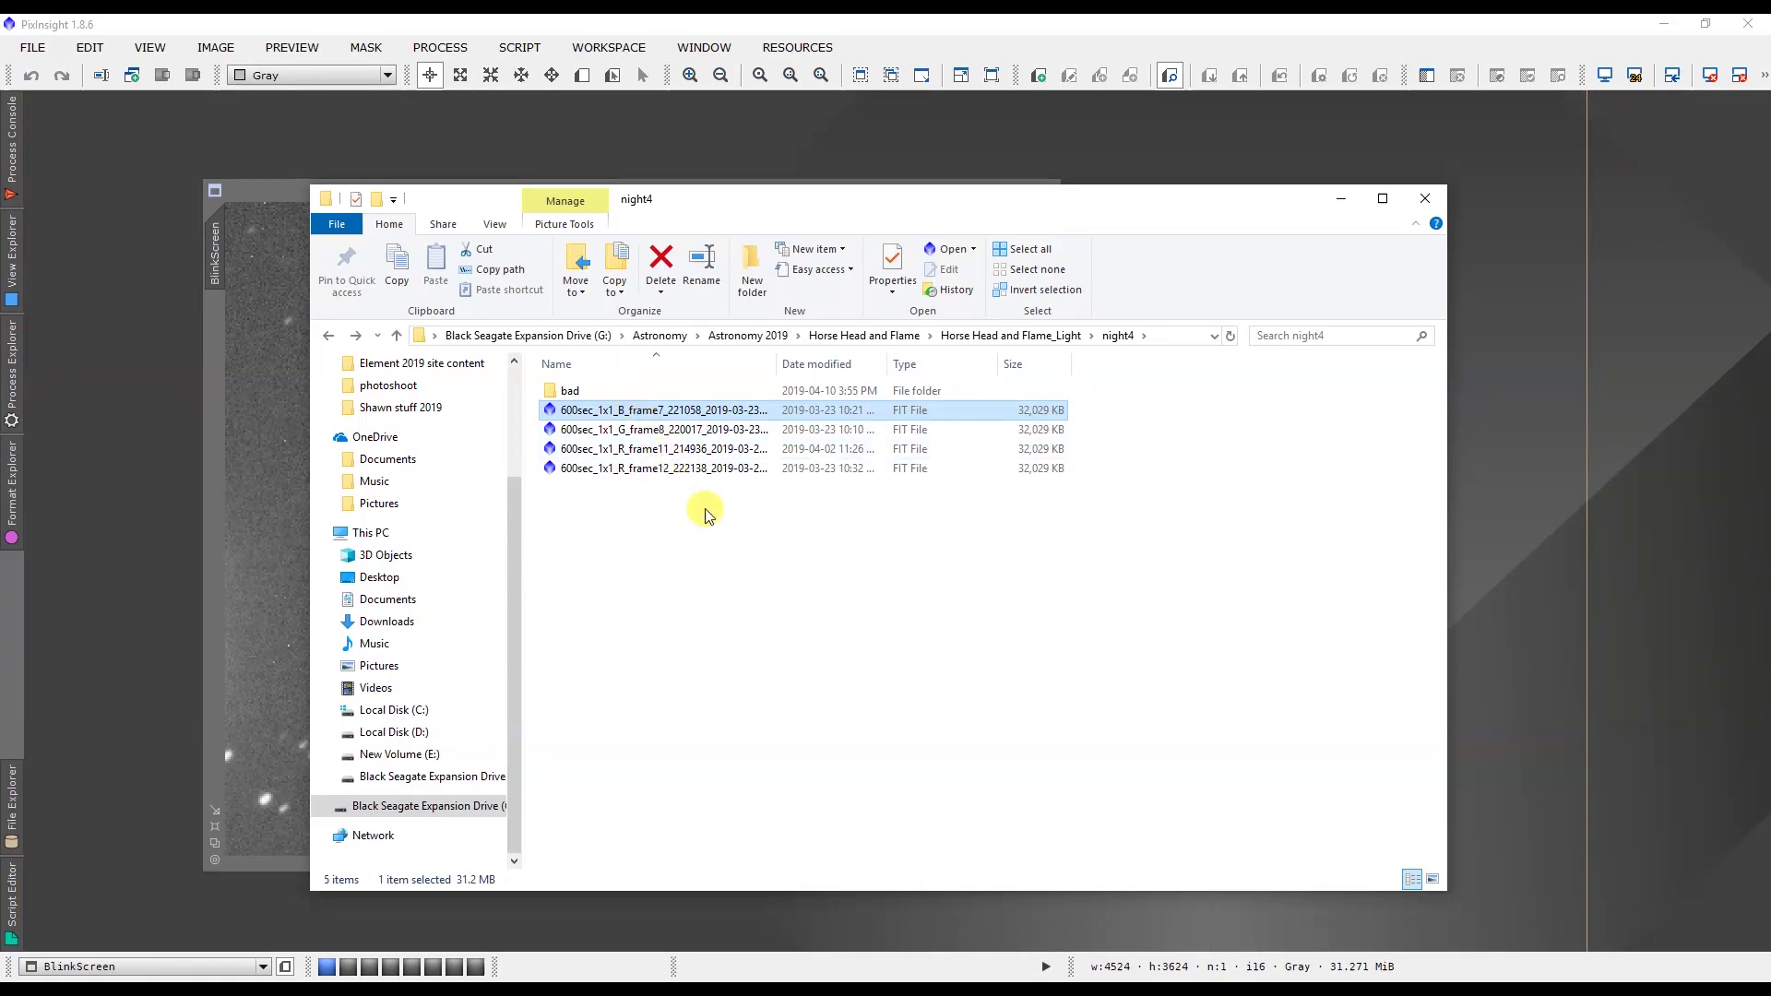
{"action": "left_click", "coordinate": [1340, 199]}
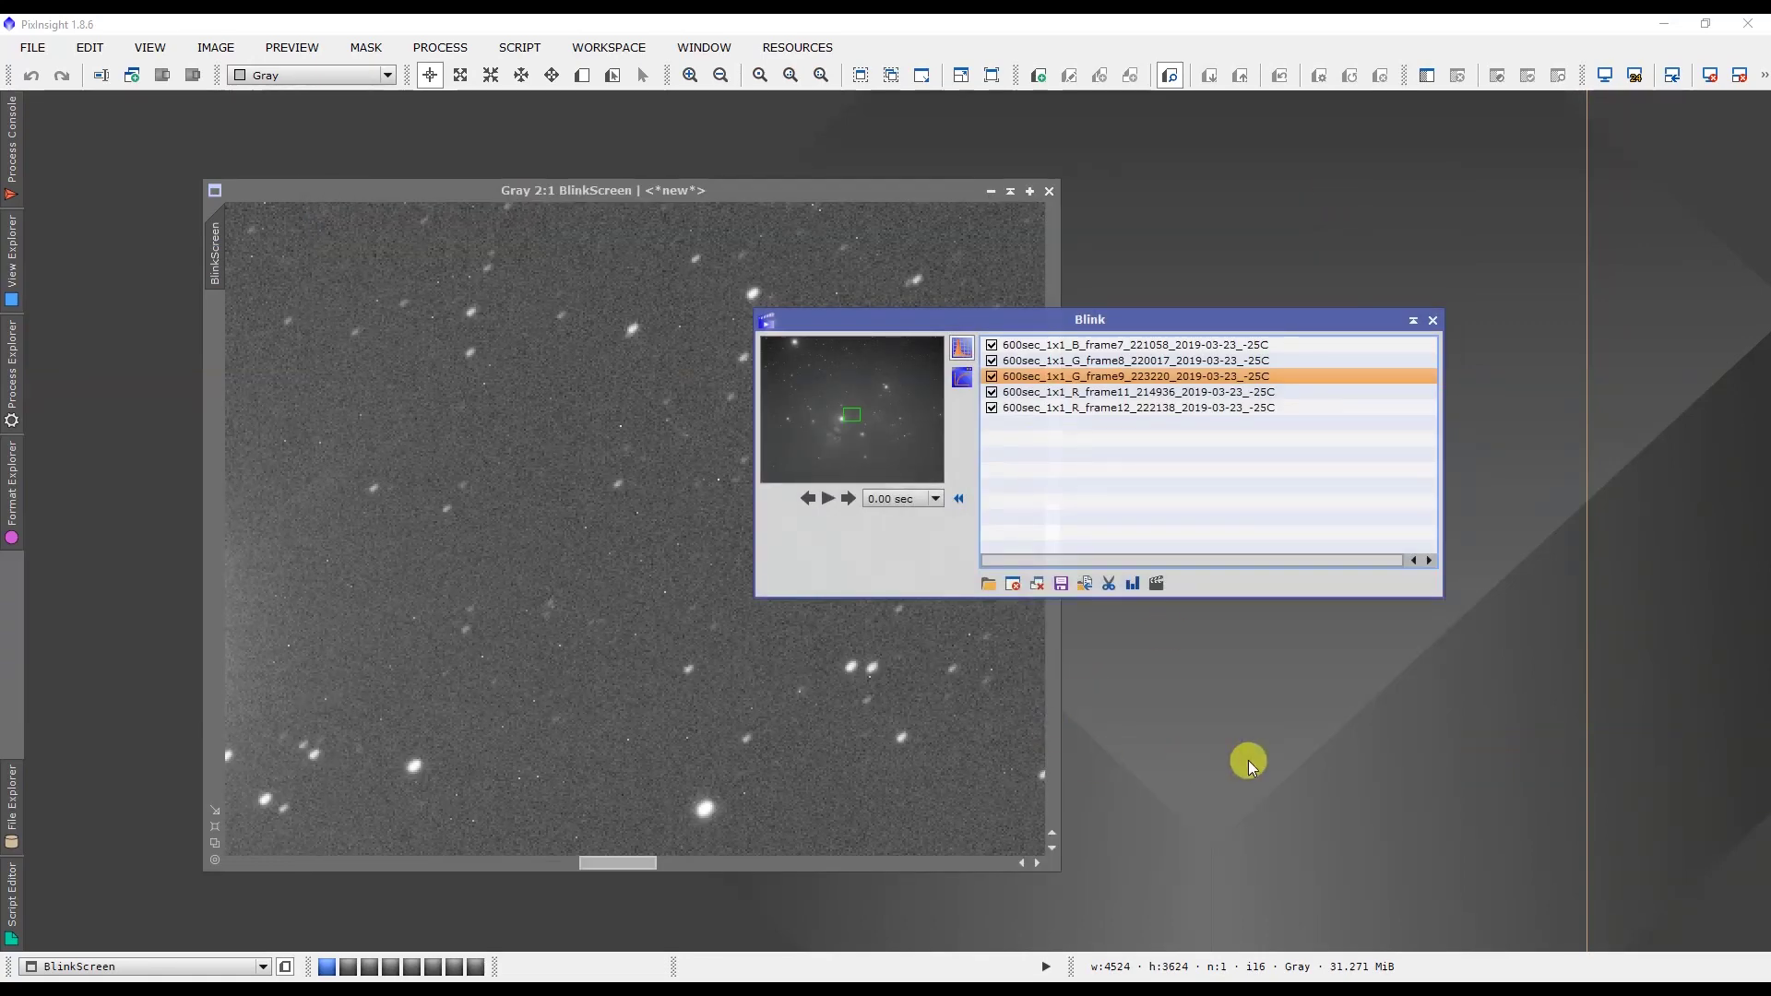
Flick through R_frame11, G_frame9, G_frame8, B_frame7 and R_frame12, then close all blinked images.
{"action": "left_click", "coordinate": [1120, 392]}
{"action": "left_click", "coordinate": [1089, 376]}
{"action": "left_click", "coordinate": [1075, 360]}
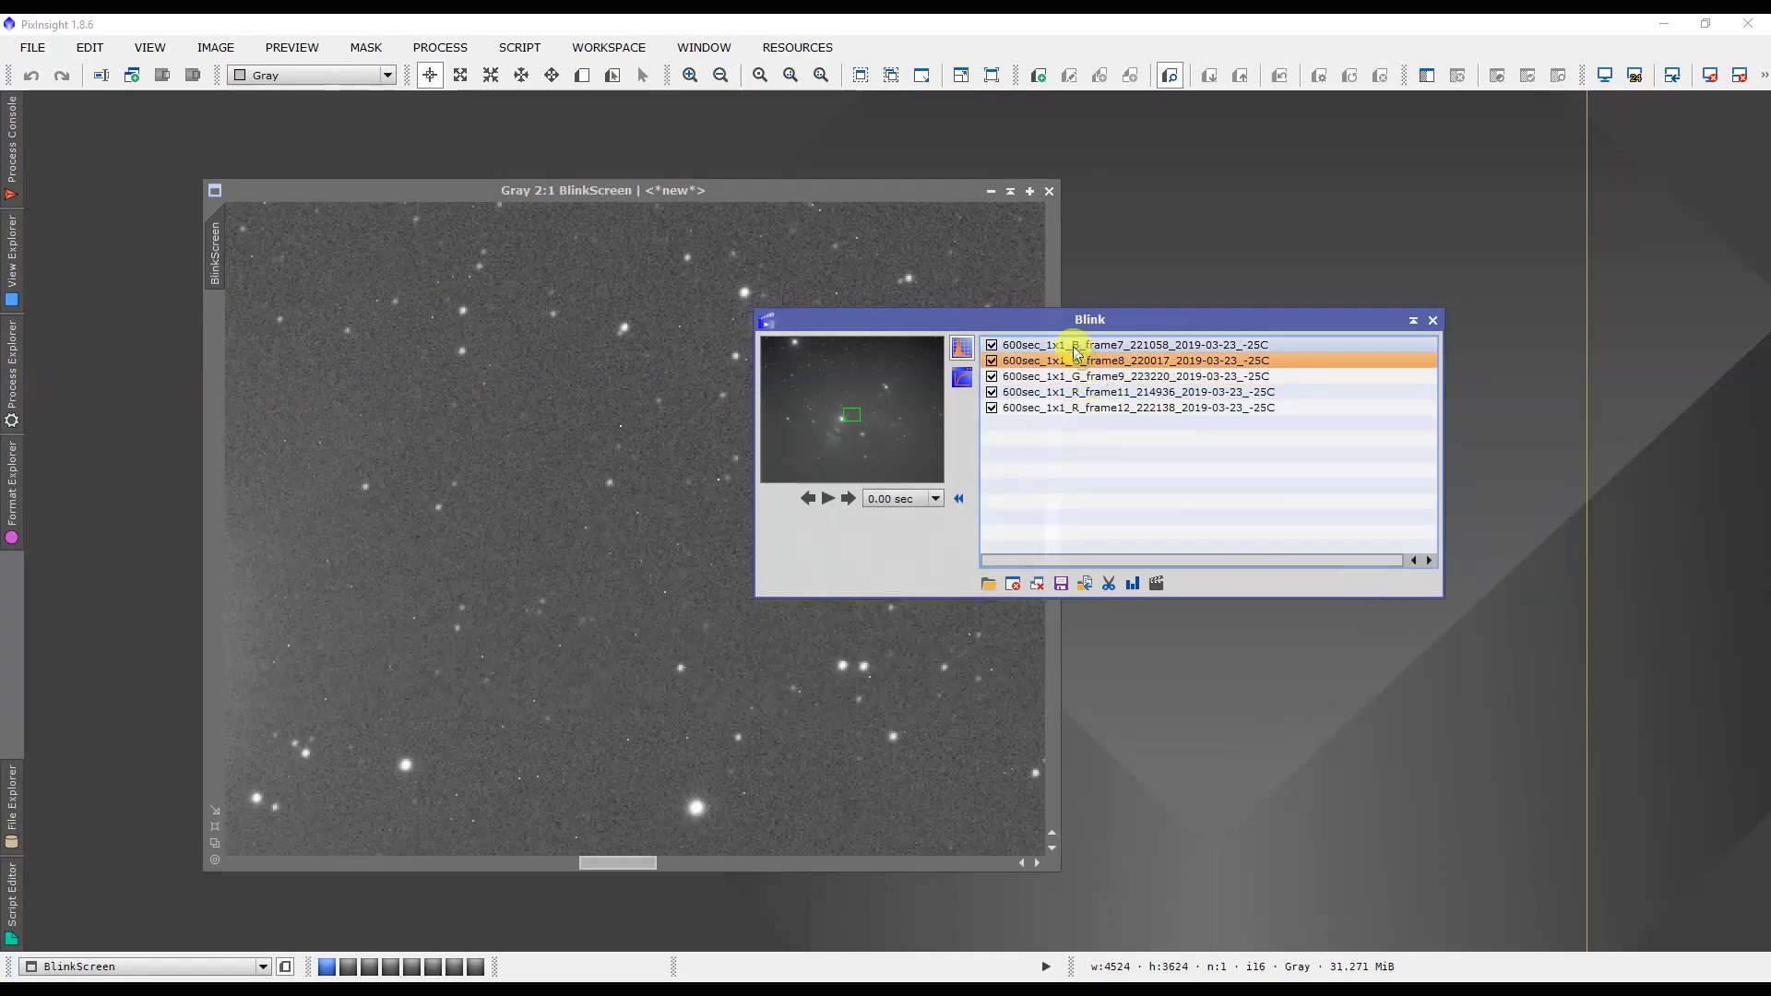
{"action": "left_click", "coordinate": [1071, 345]}
{"action": "left_click", "coordinate": [1063, 392]}
{"action": "left_click", "coordinate": [1060, 409]}
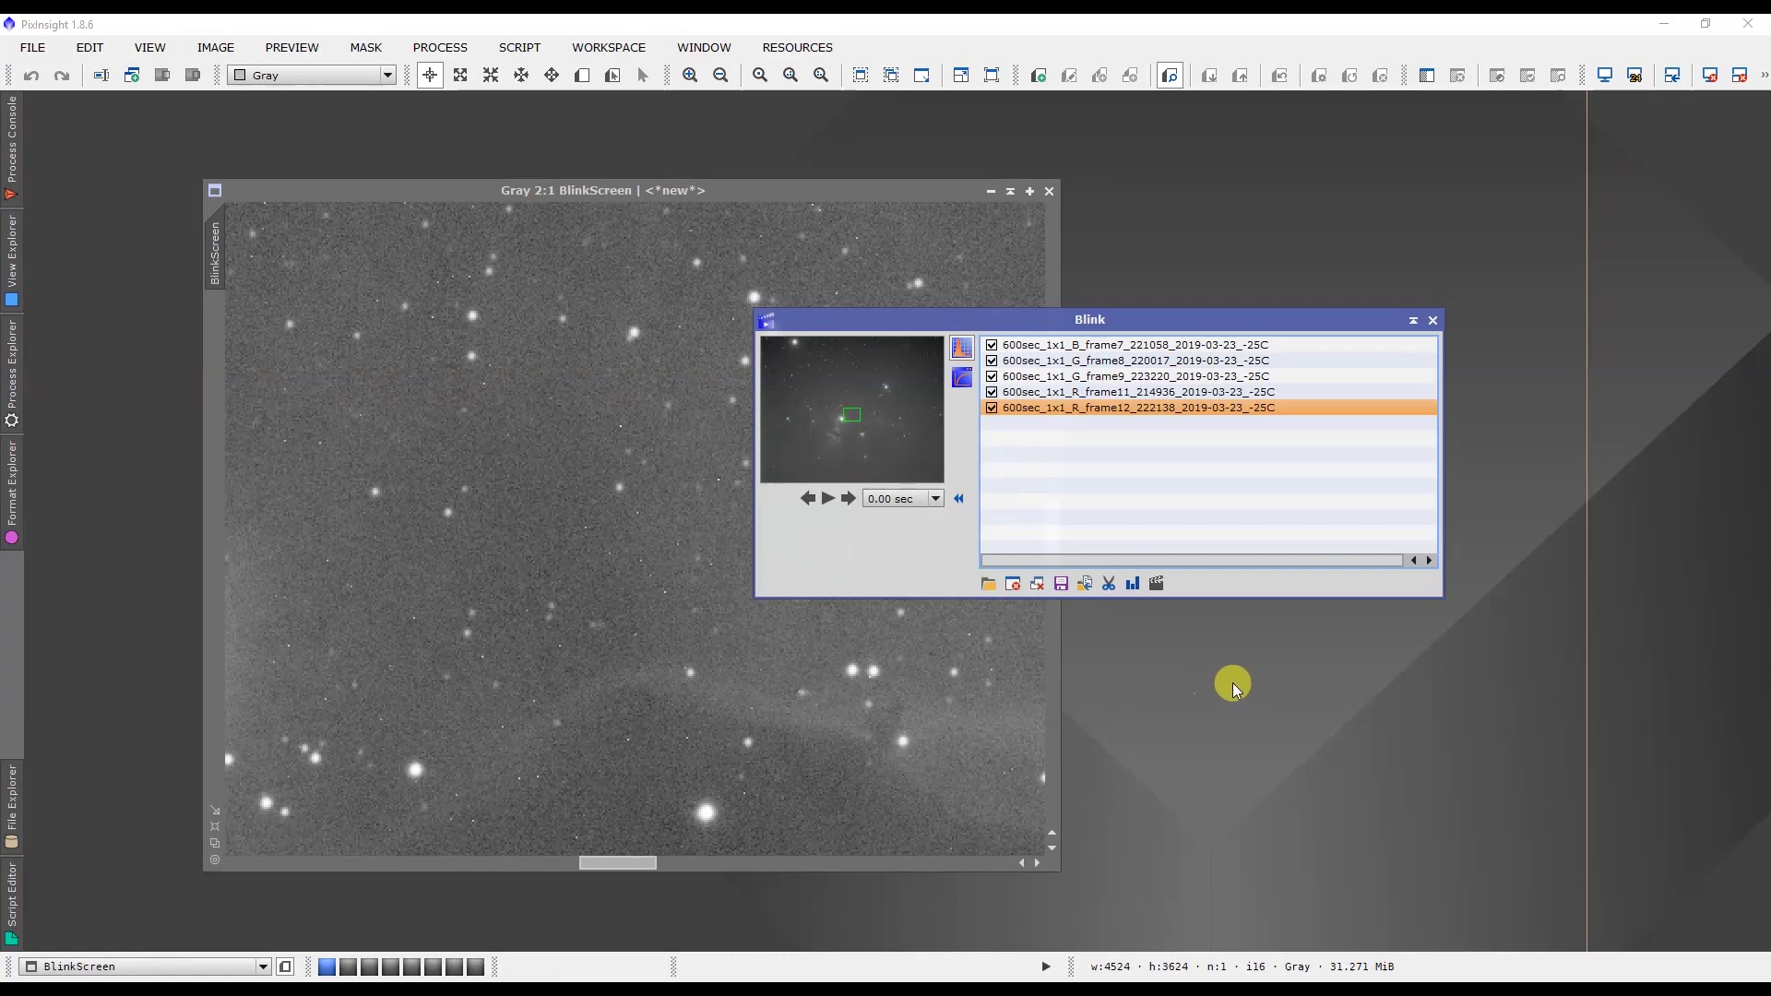
{"action": "left_click", "coordinate": [1035, 588]}
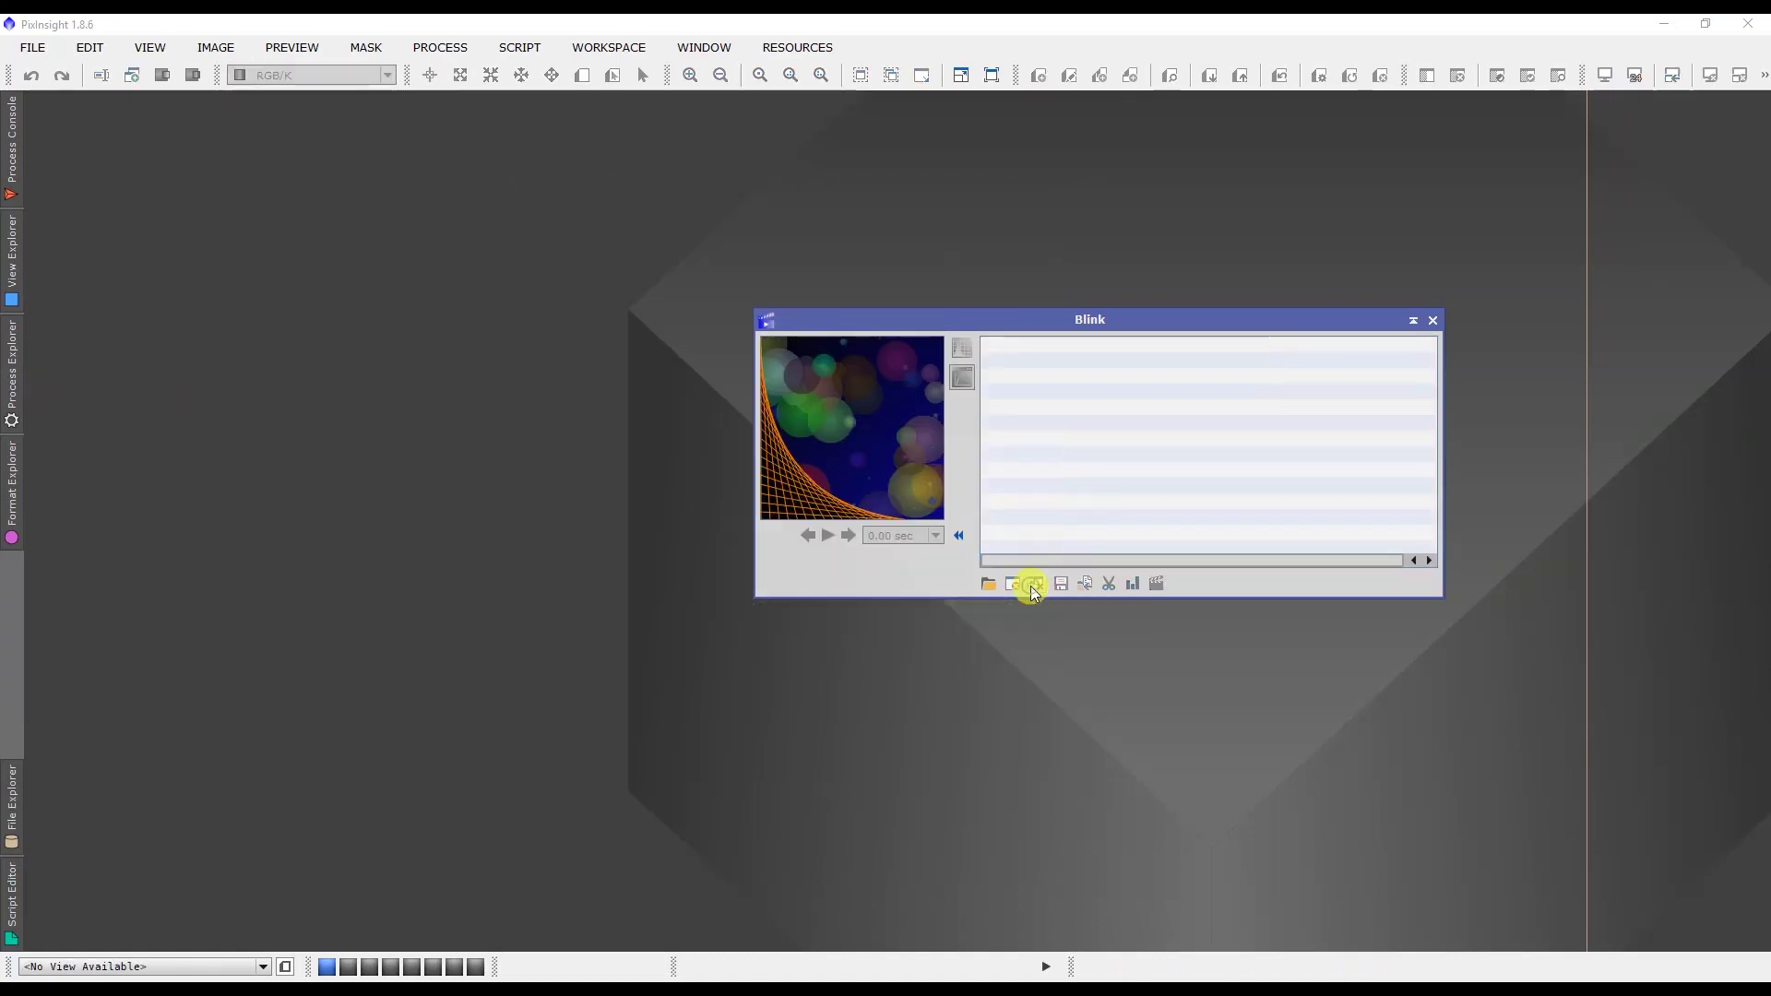
Close the Blink window and launch SCRIPT > Batch Processing > BatchPreprocessing.
{"action": "left_click", "coordinate": [1432, 321]}
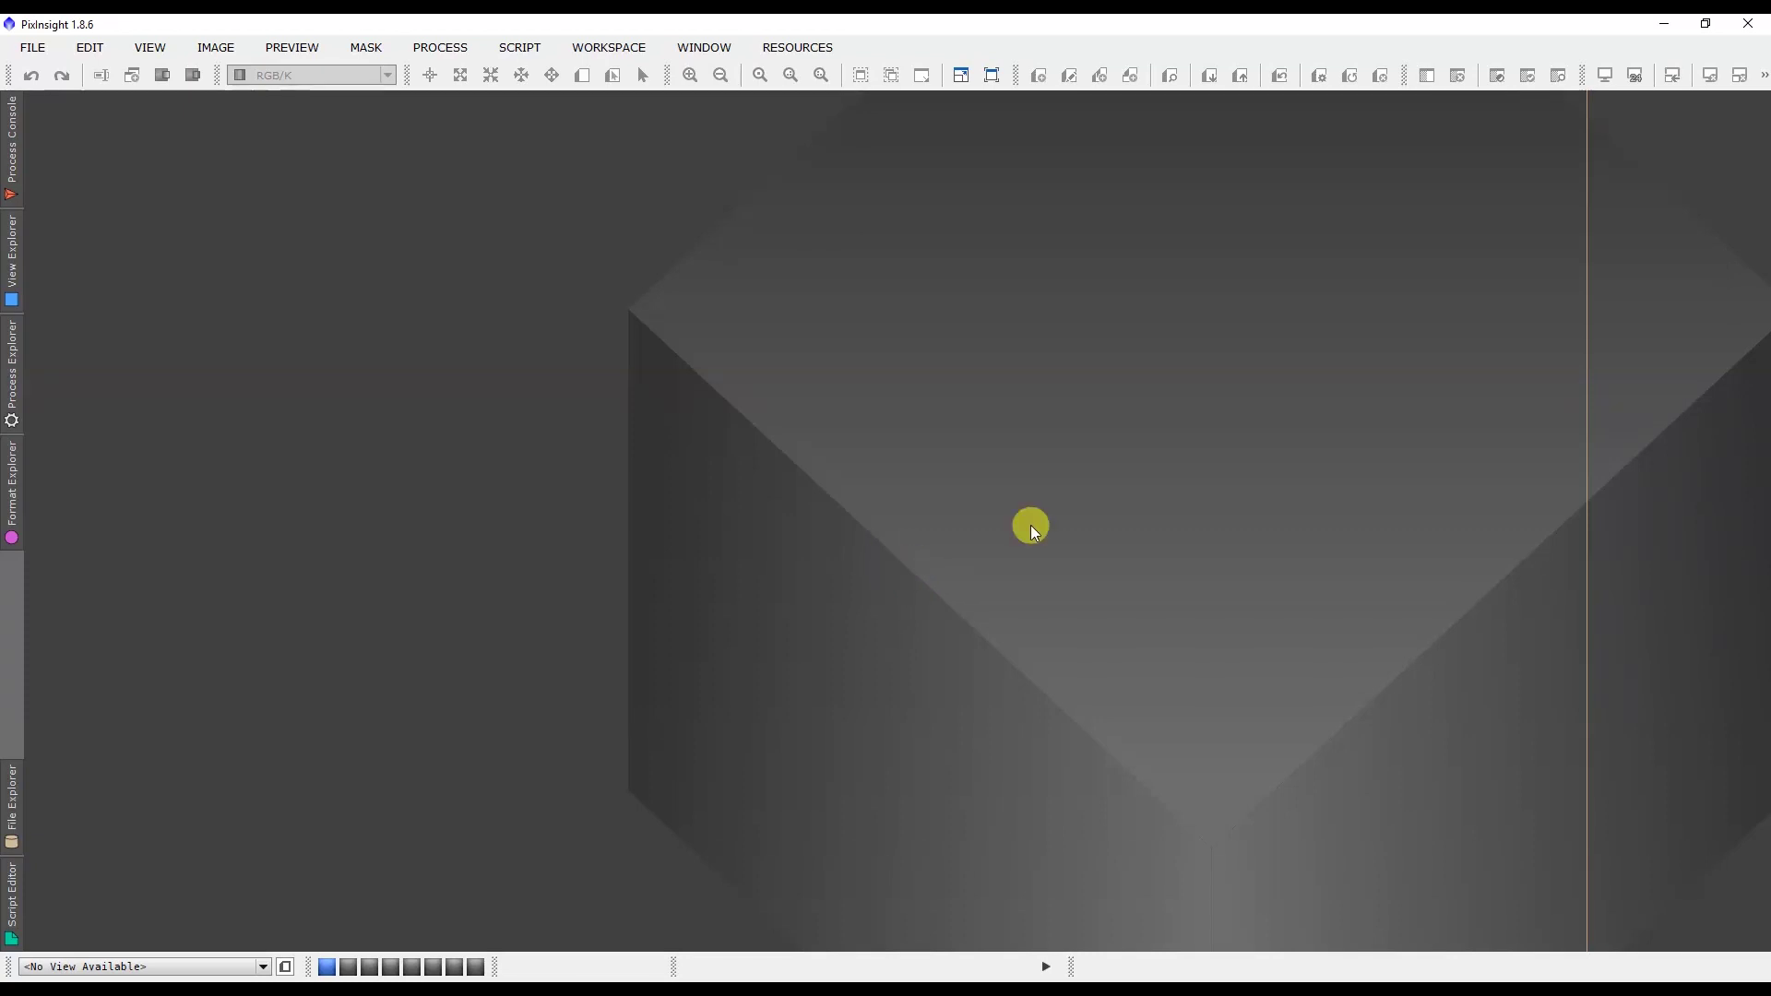
{"action": "left_click", "coordinate": [520, 48]}
{"action": "mouse_move", "coordinate": [519, 74]}
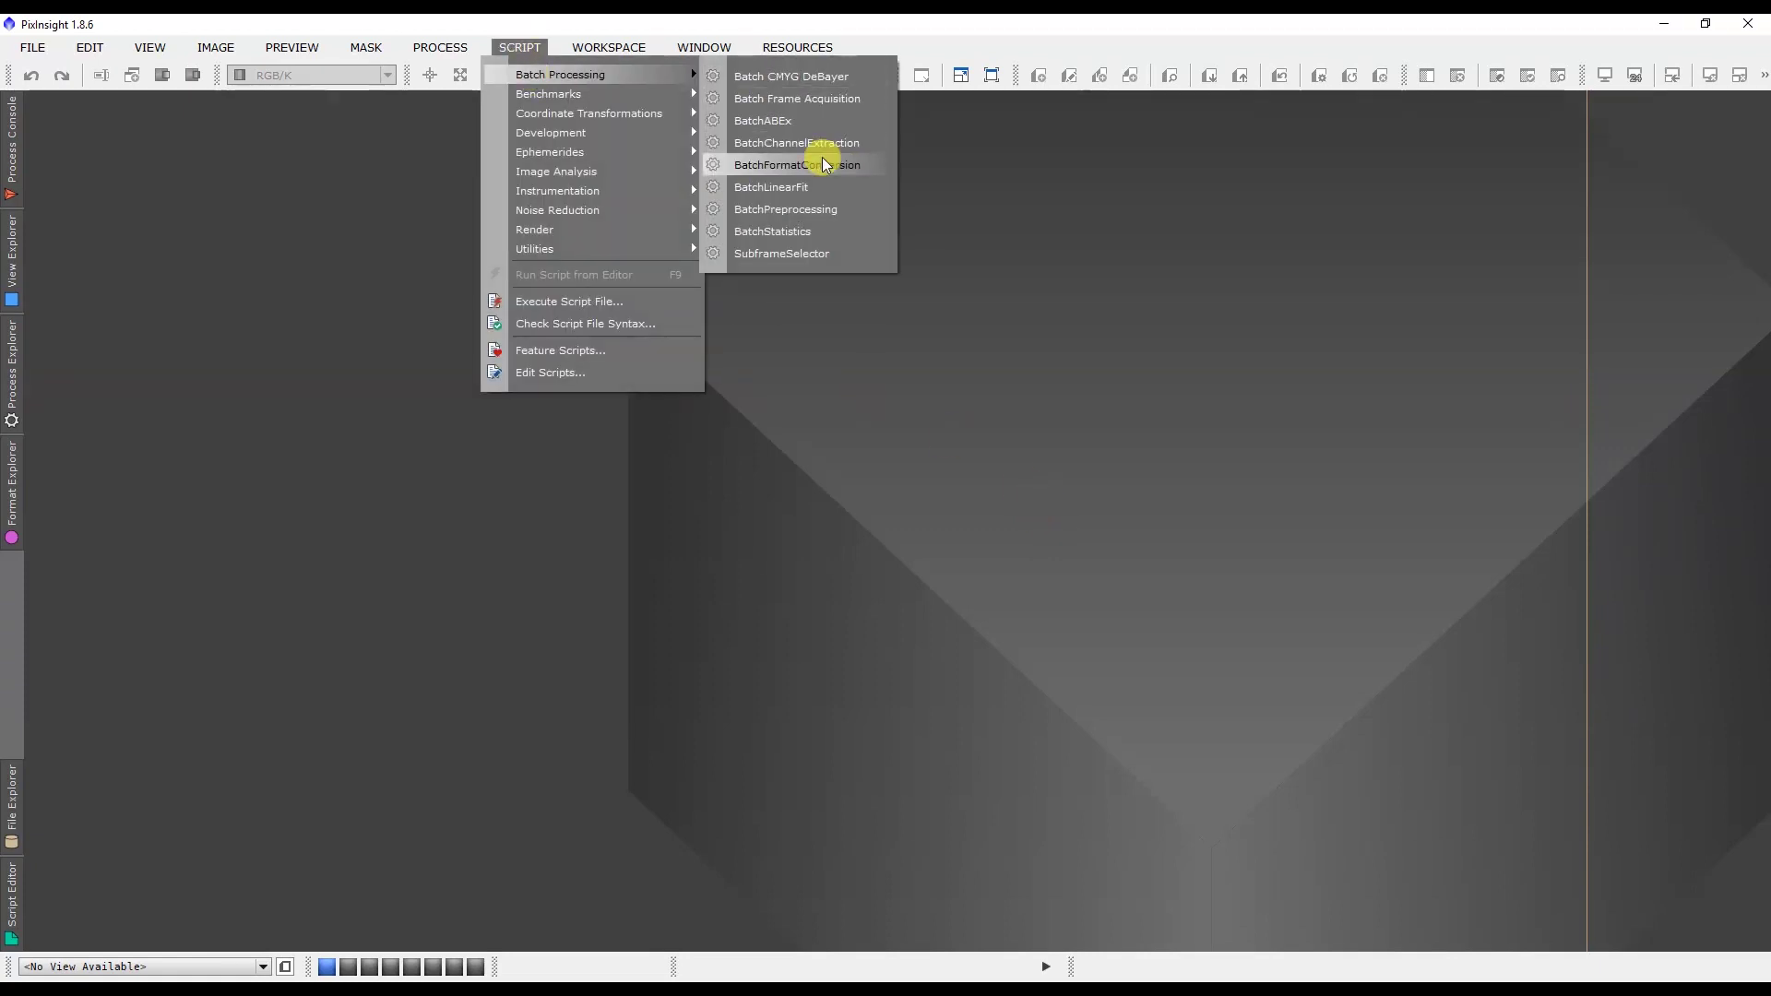
{"action": "left_click", "coordinate": [821, 210]}
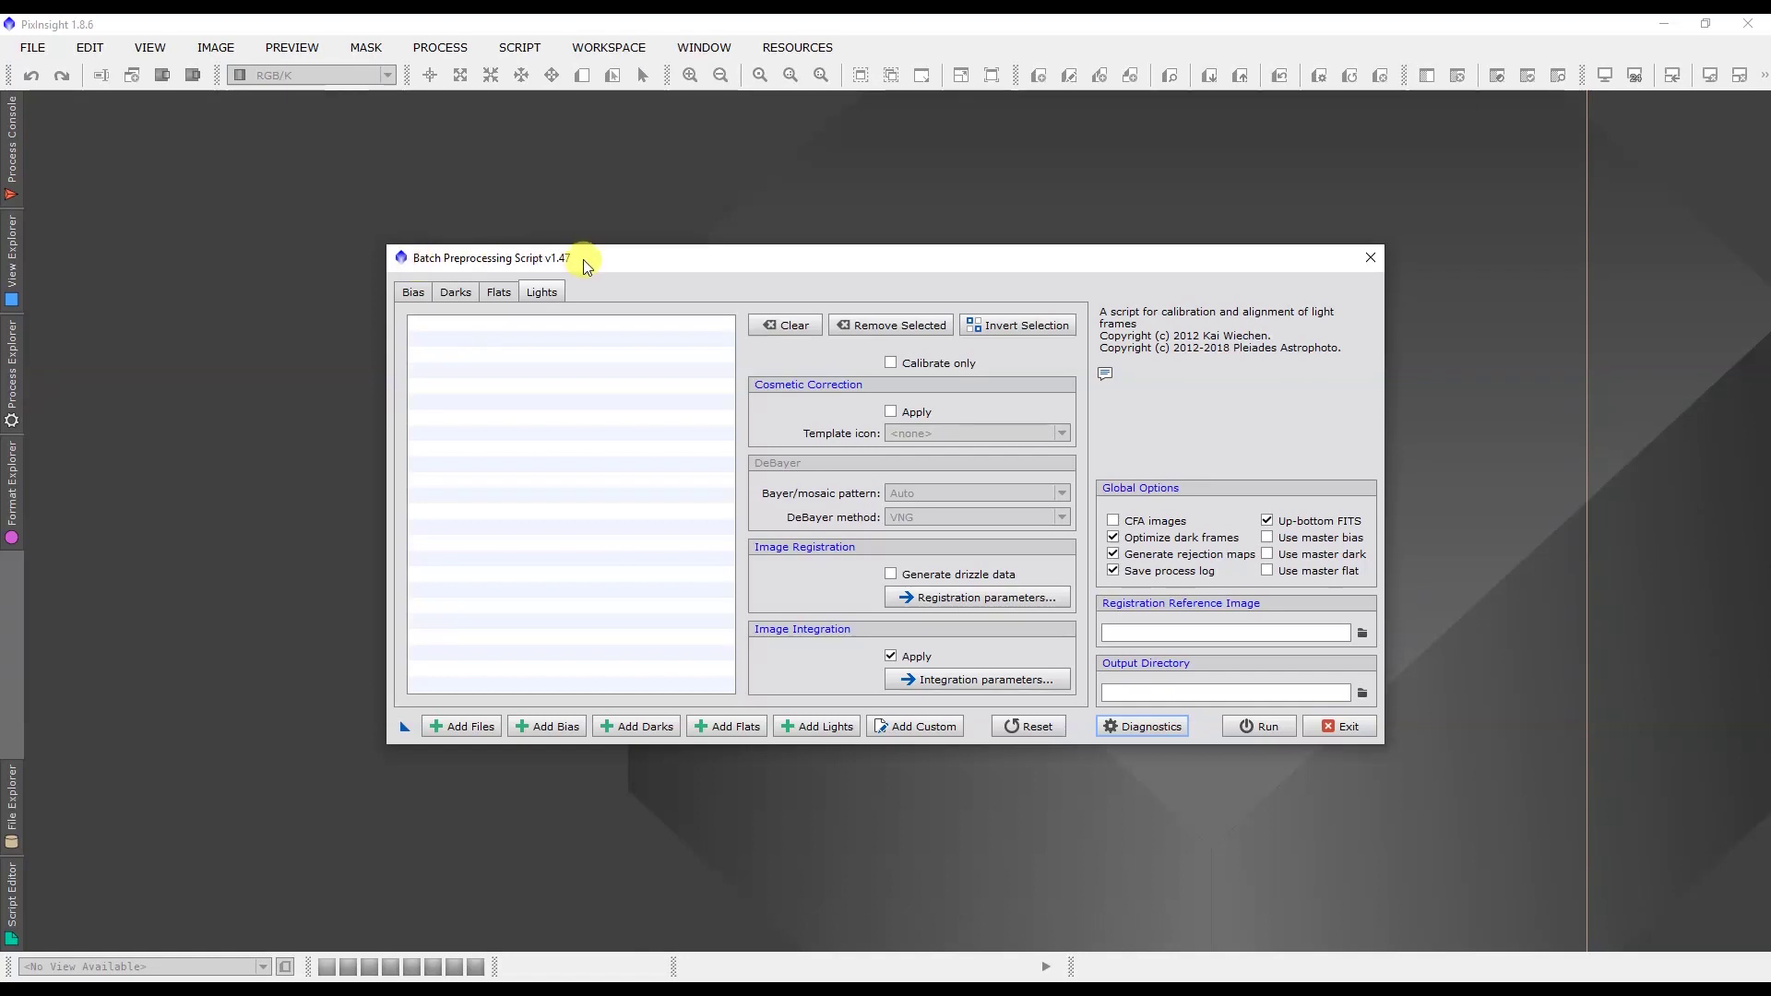
{"action": "left_click_drag", "start_coordinate": [584, 258], "coordinate": [578, 267]}
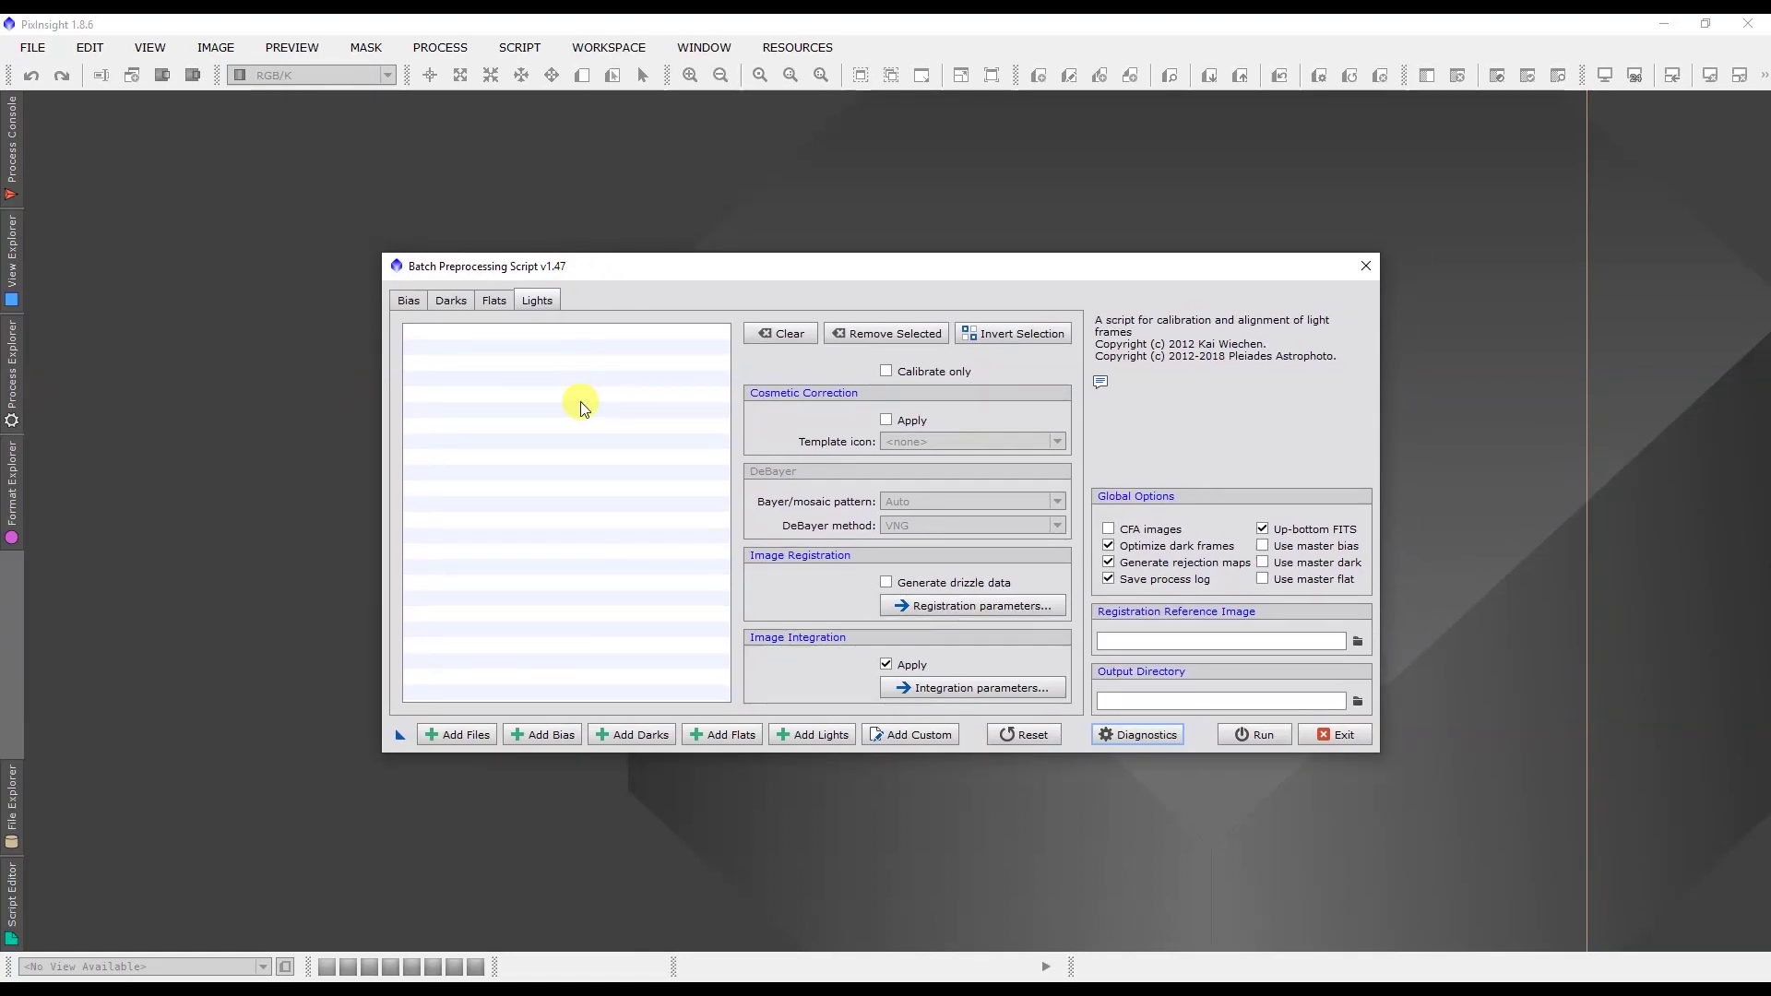